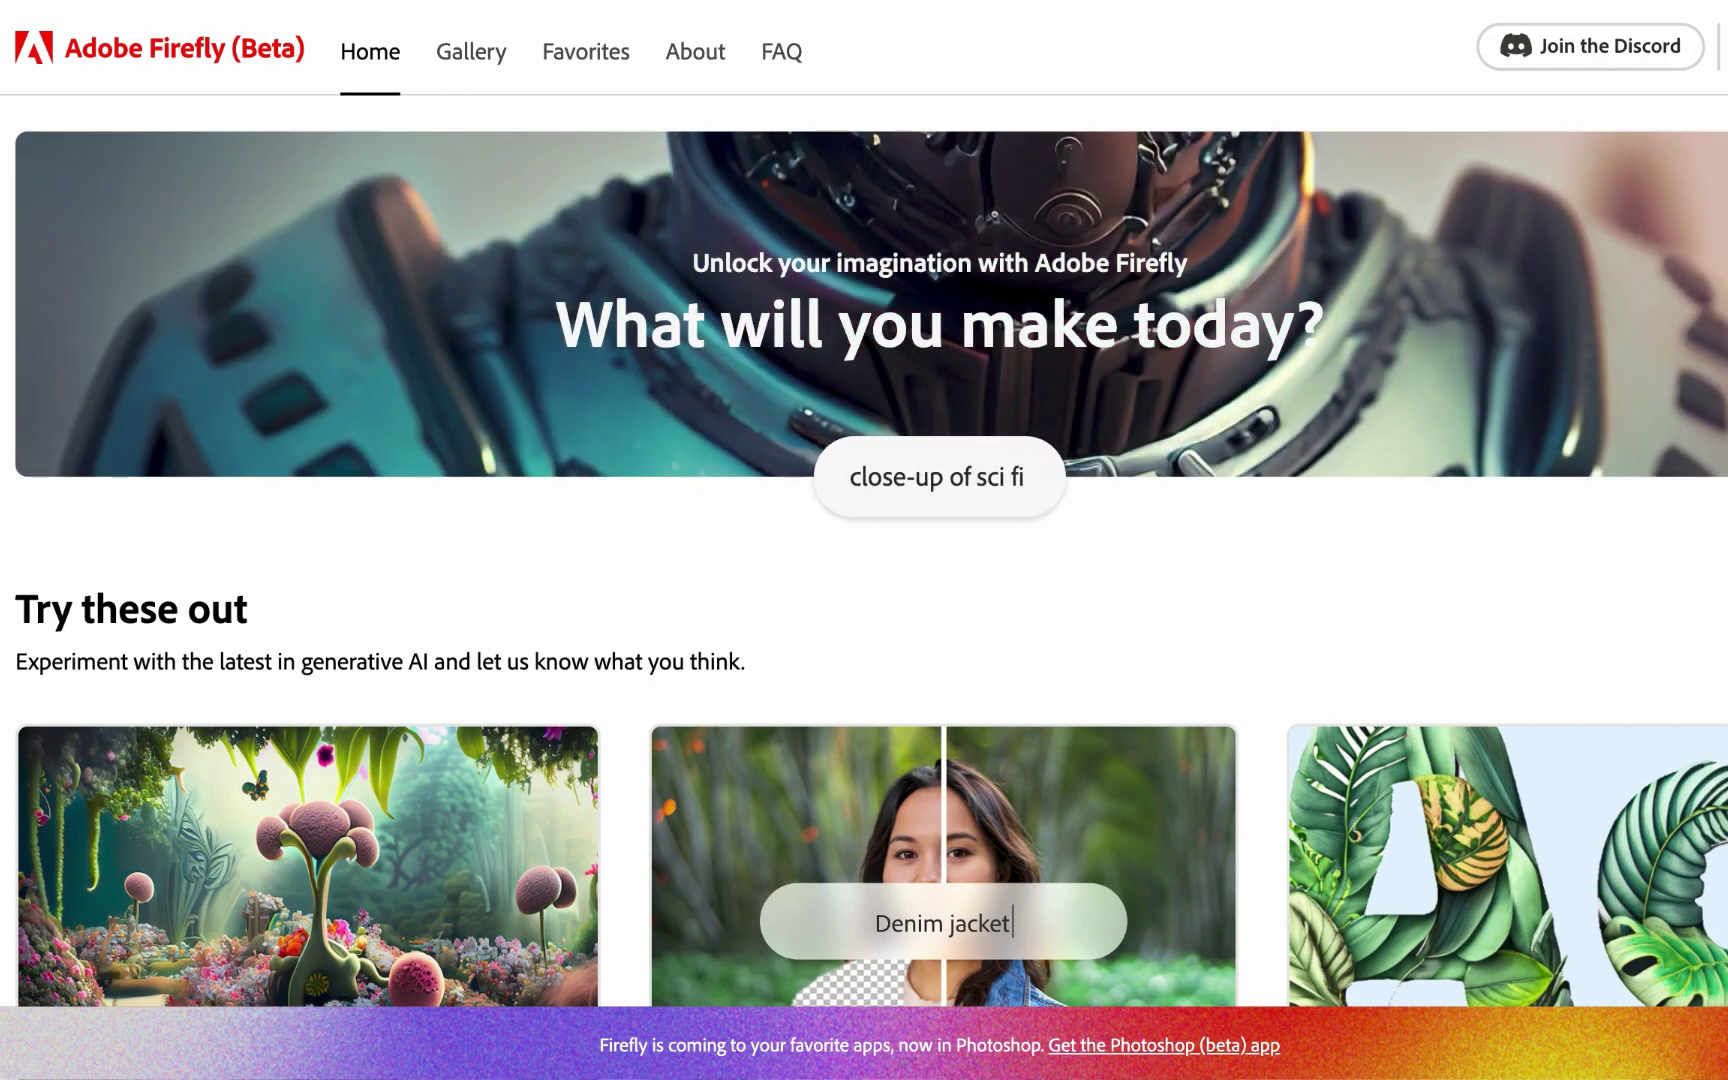
{"action": "scroll", "coordinate": [2, 330], "scroll_direction": "down", "scroll_amount": 3}
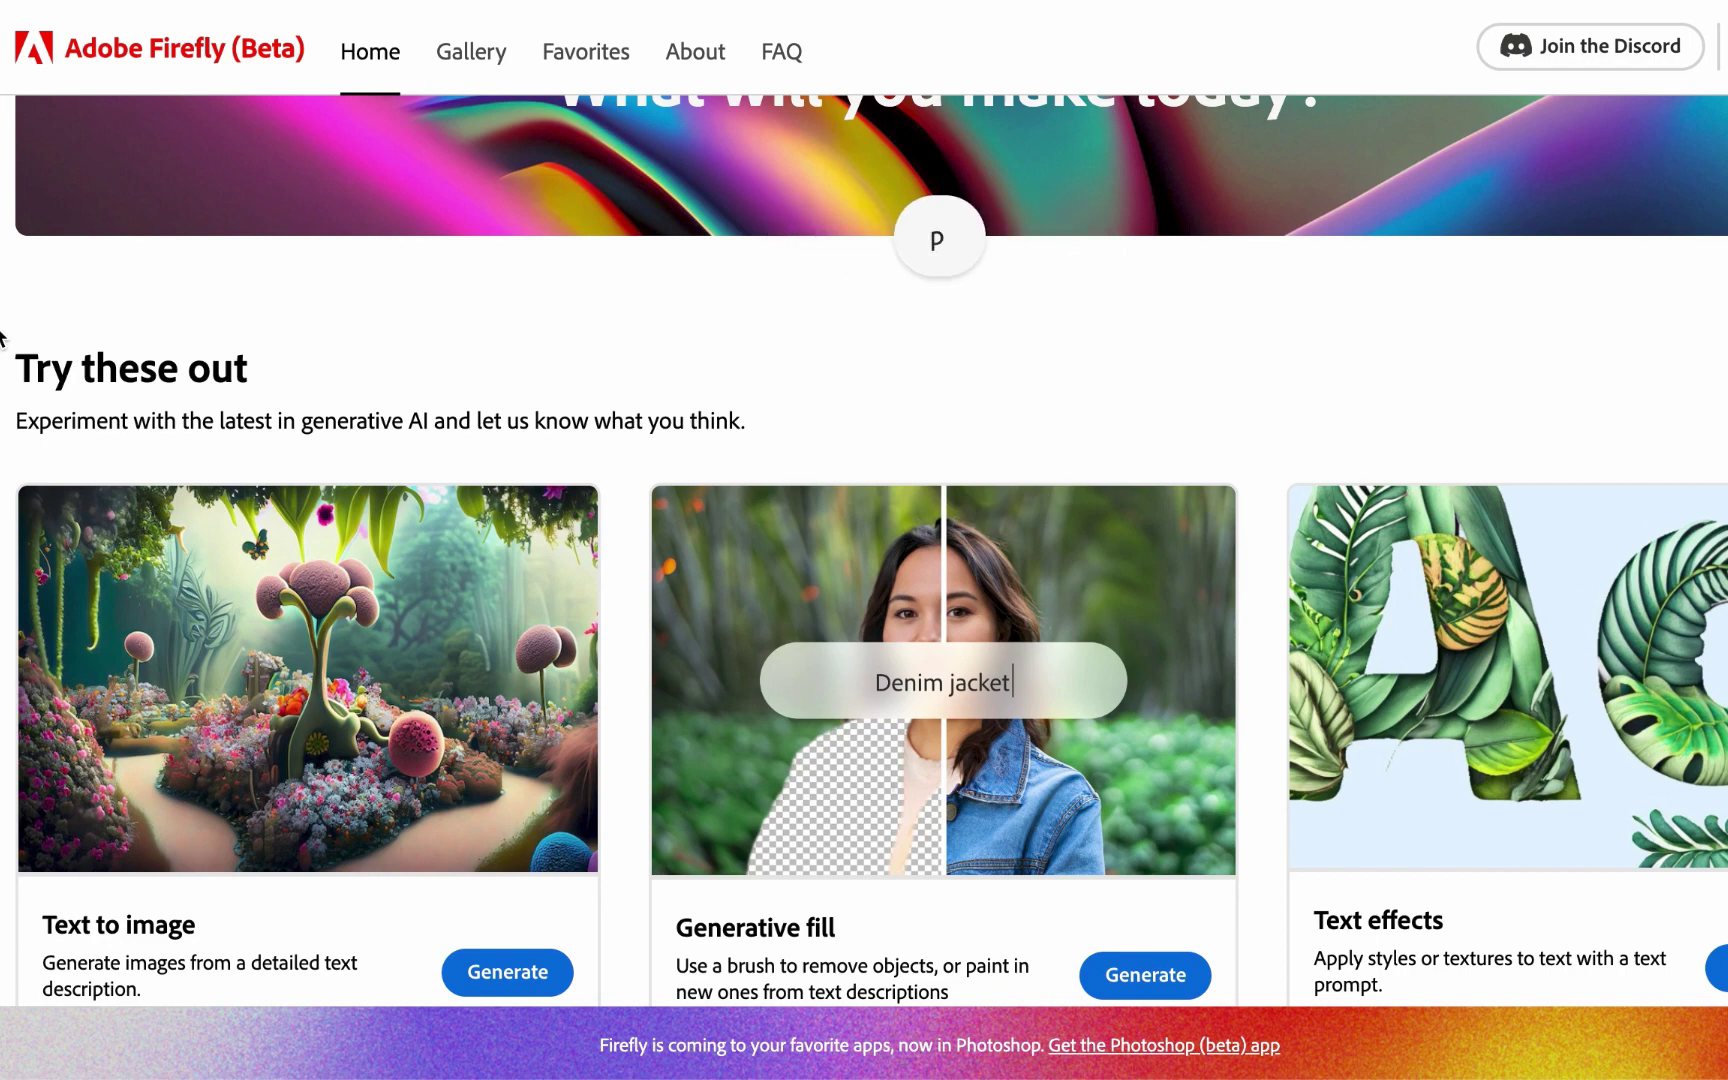
{"action": "scroll", "coordinate": [15, 325], "scroll_direction": "down", "scroll_amount": 2}
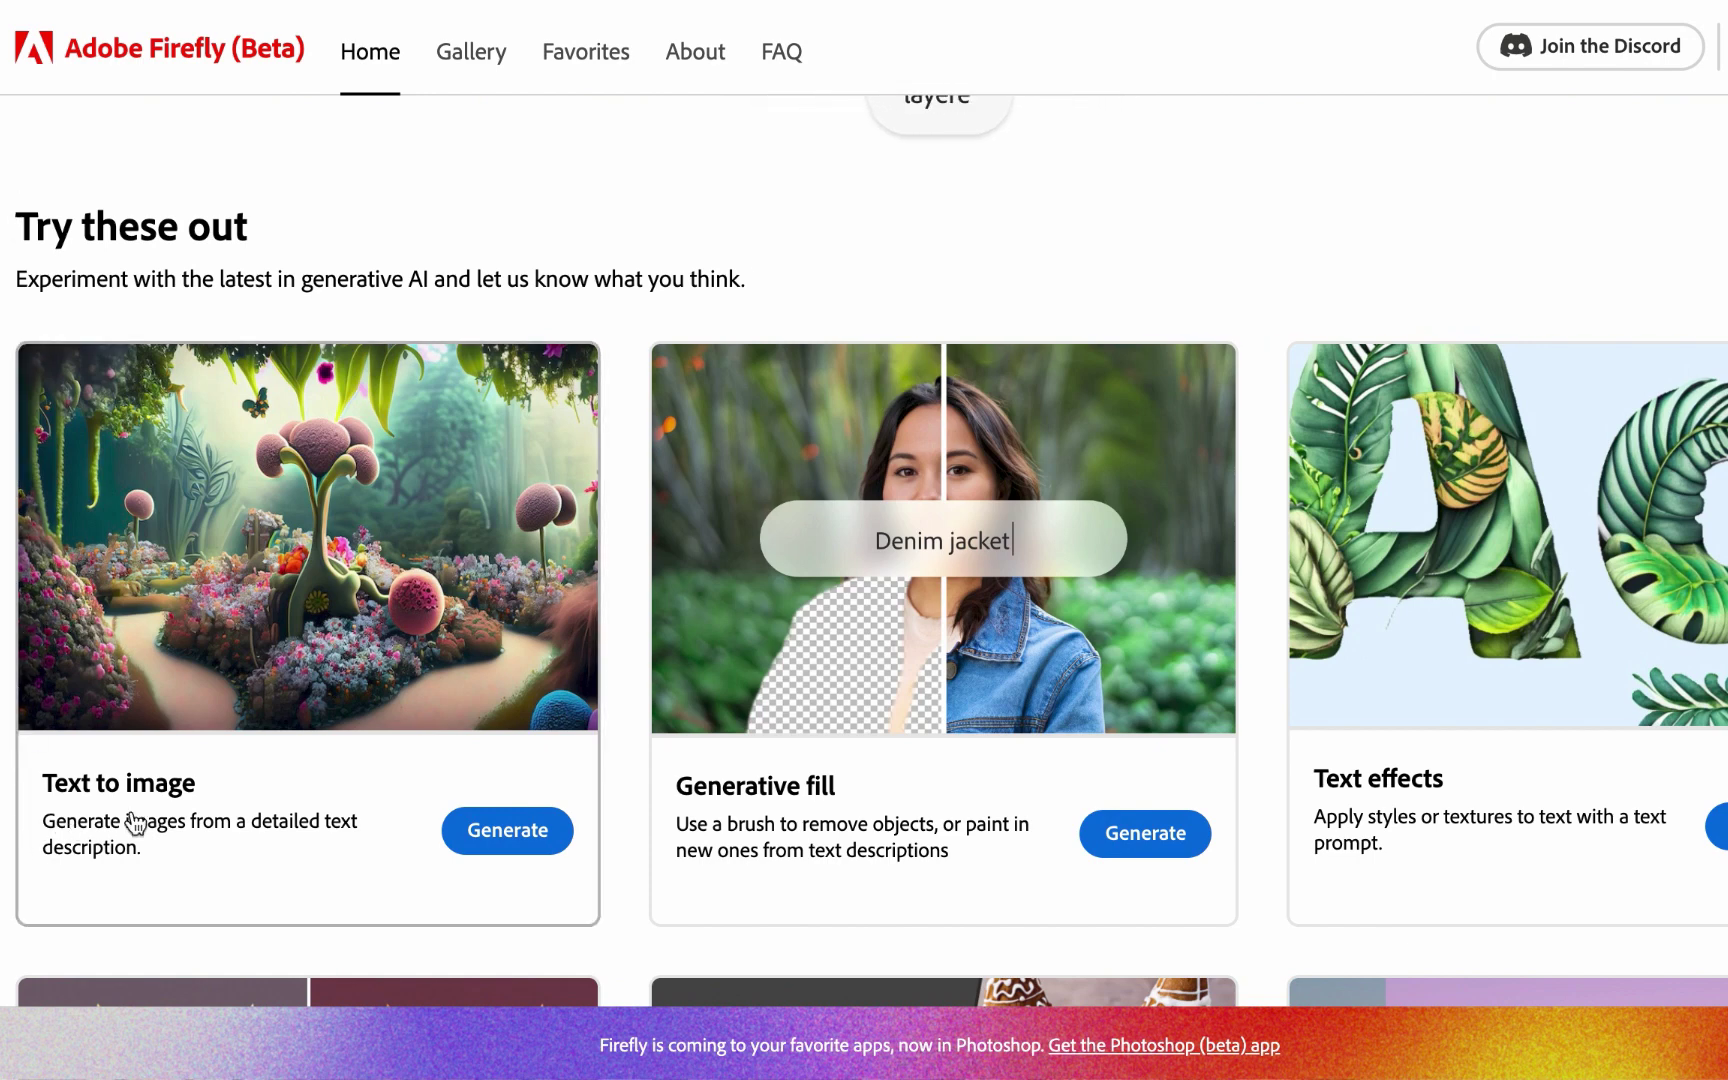
{"action": "scroll", "coordinate": [1005, 790], "scroll_direction": "down", "scroll_amount": 9}
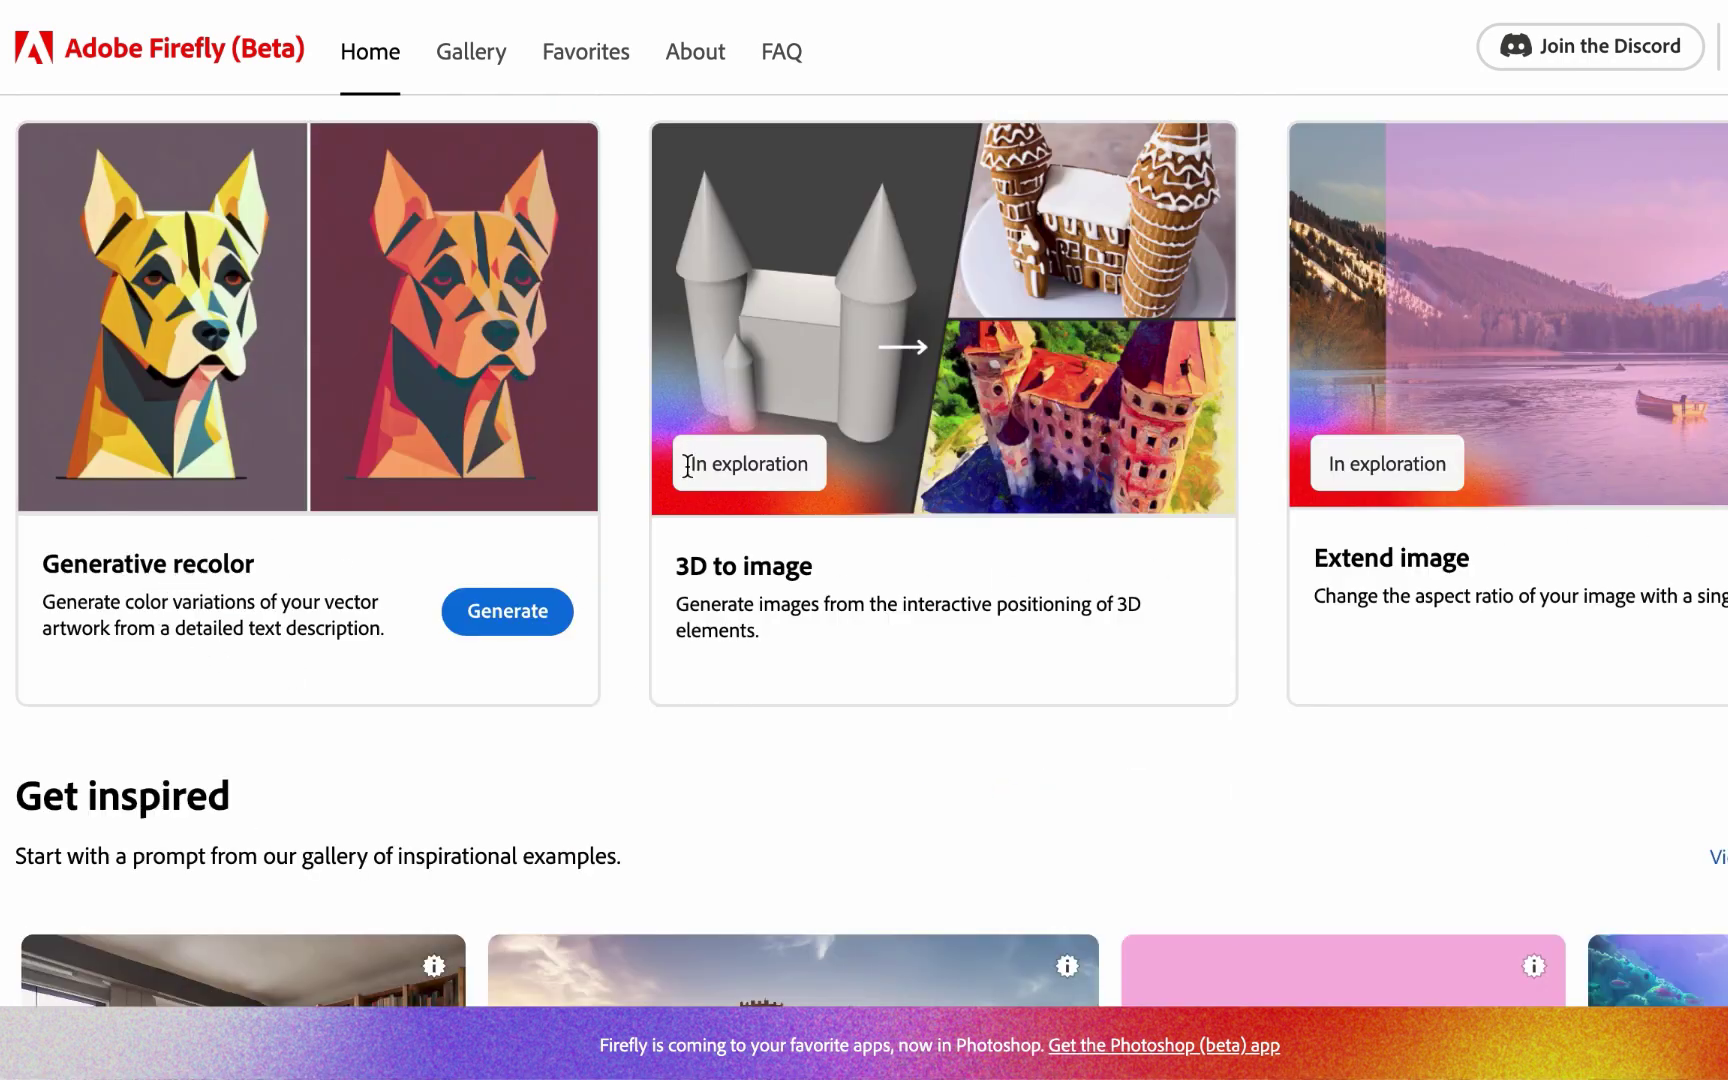
{"action": "scroll", "coordinate": [1170, 508], "scroll_direction": "up", "scroll_amount": 2}
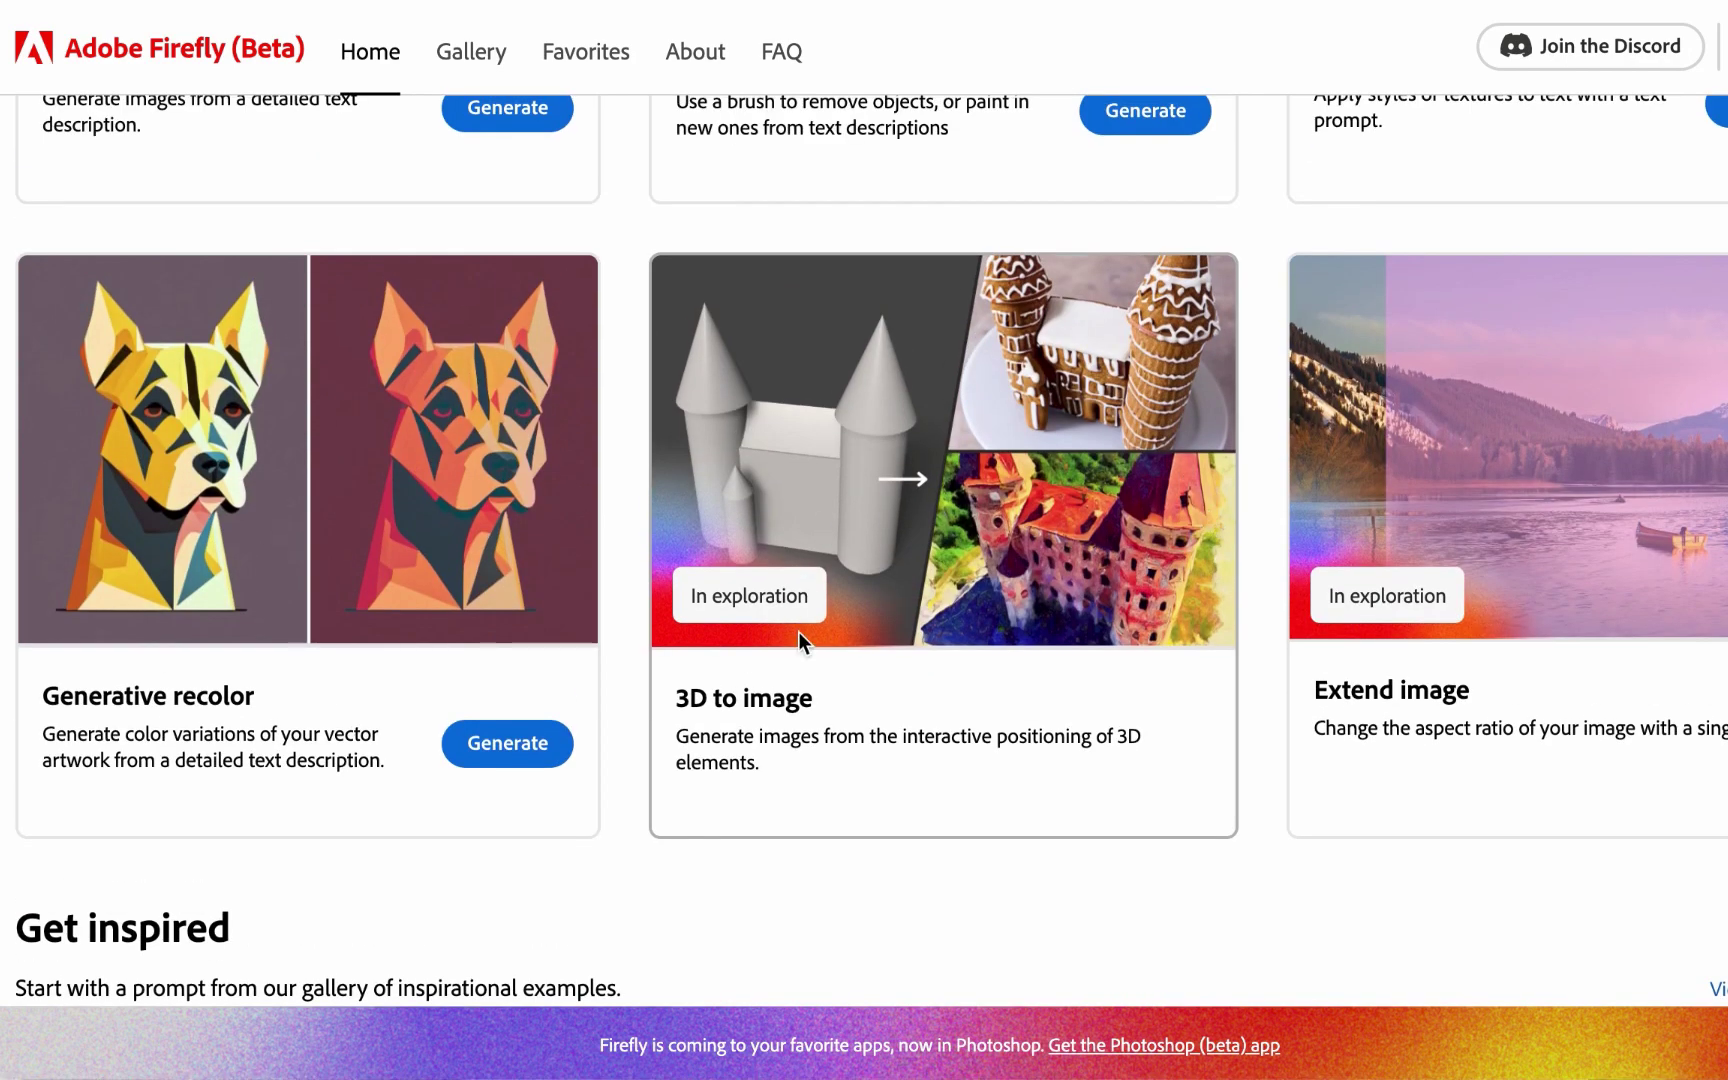
{"action": "scroll", "coordinate": [1474, 489], "scroll_direction": "up", "scroll_amount": 6}
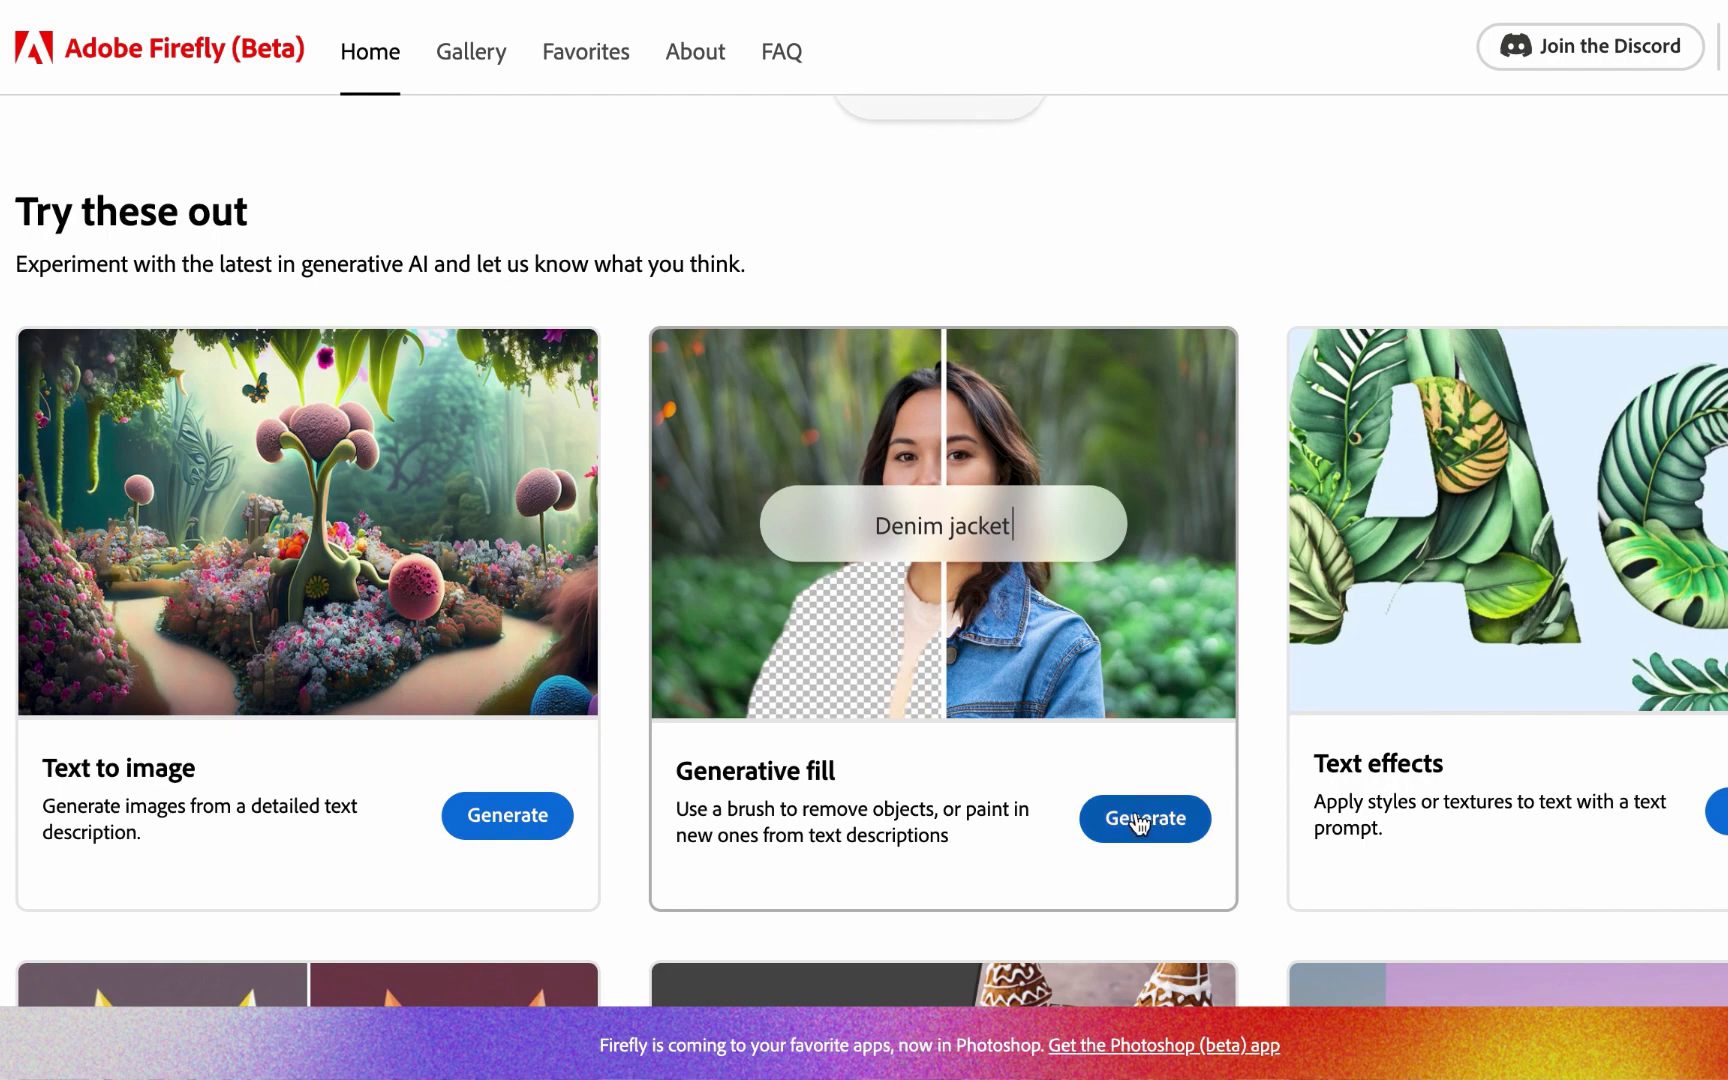
Start Generative fill from its card on the Firefly home page
{"action": "left_click", "coordinate": [1143, 826]}
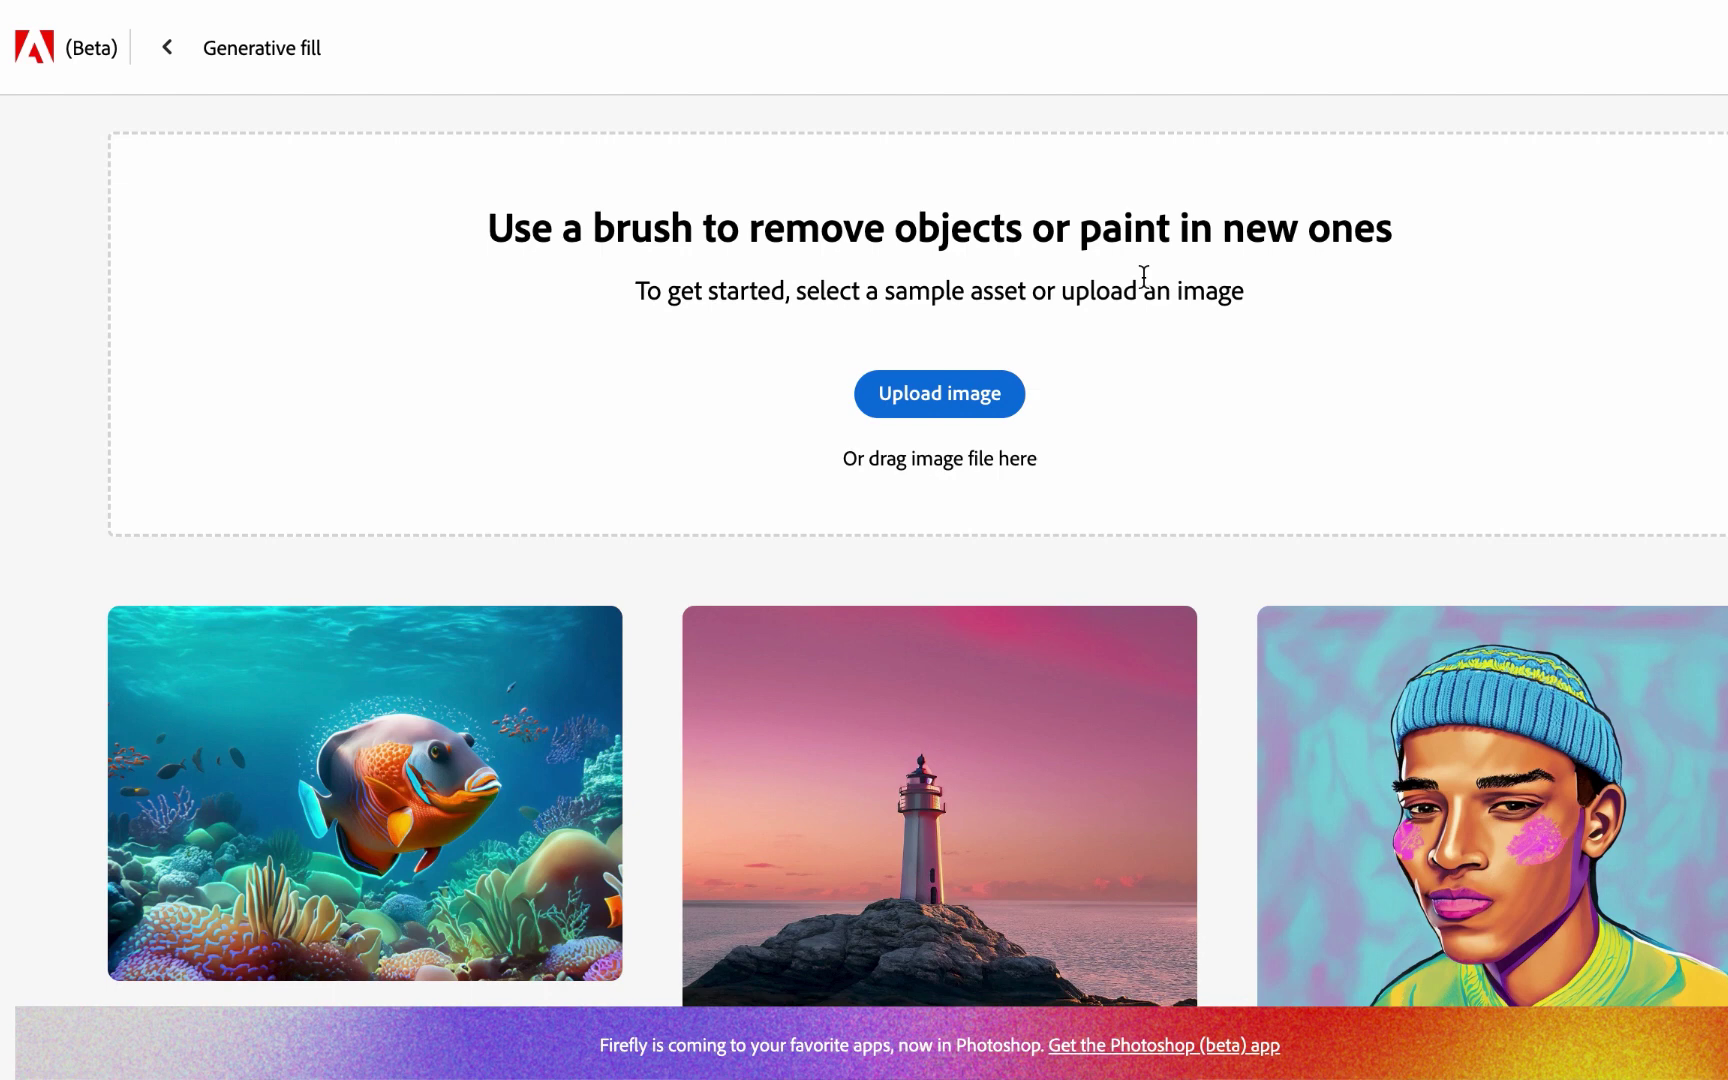
Upload 4.png from the shoes folder into the Generative fill editor
{"action": "left_click", "coordinate": [971, 402]}
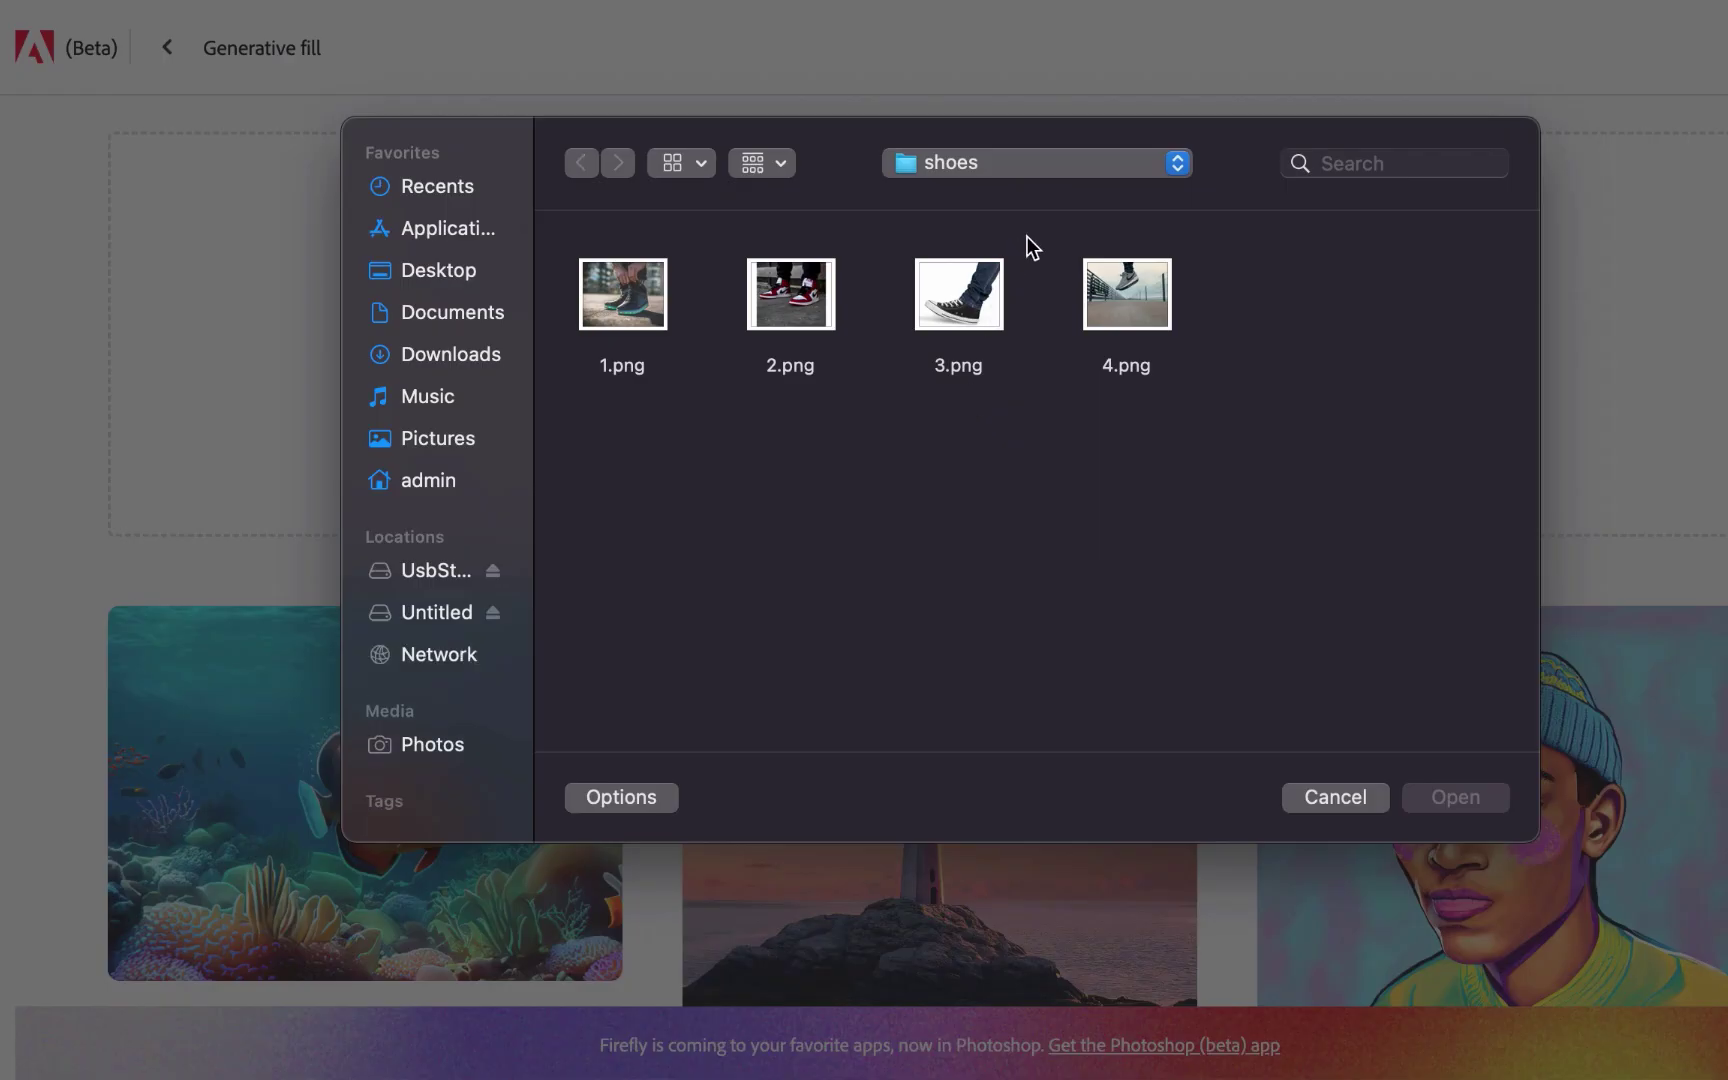
{"action": "left_click", "coordinate": [1133, 292]}
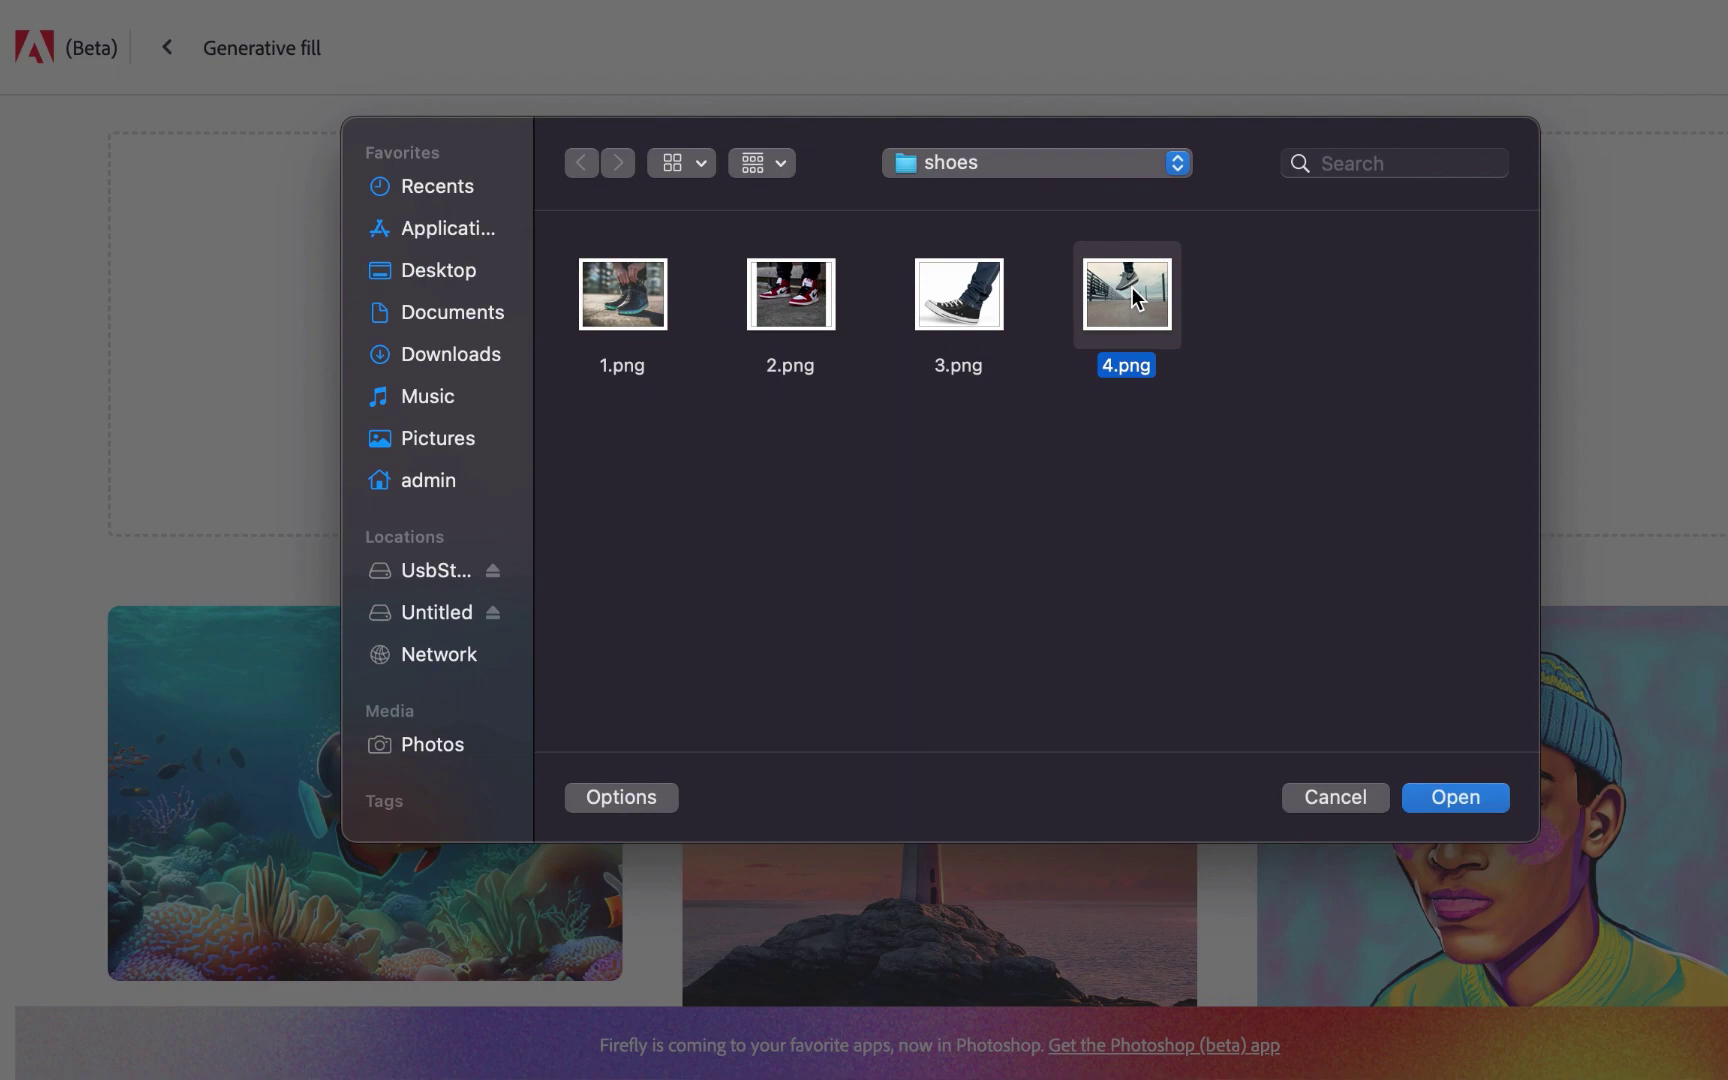
{"action": "left_click", "coordinate": [1455, 797]}
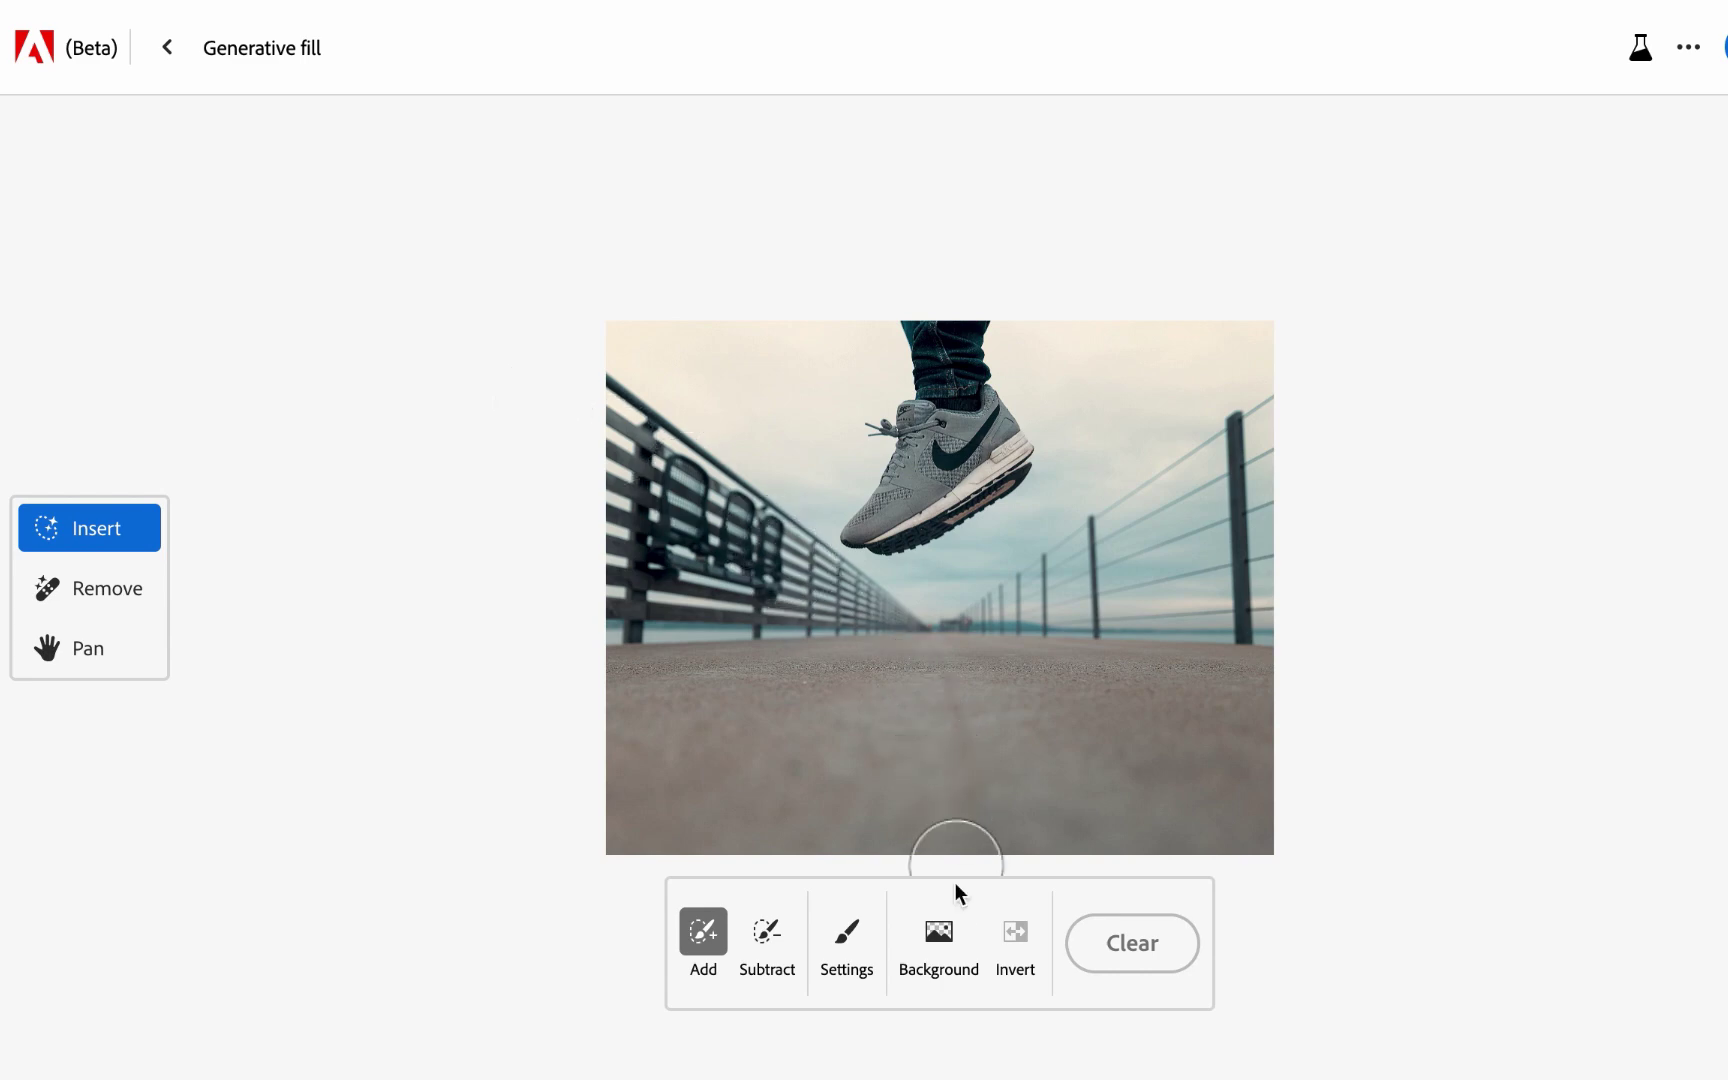
Remove the background behind the sneaker and enter 'hiking trail' as the prompt
{"action": "left_click", "coordinate": [943, 940]}
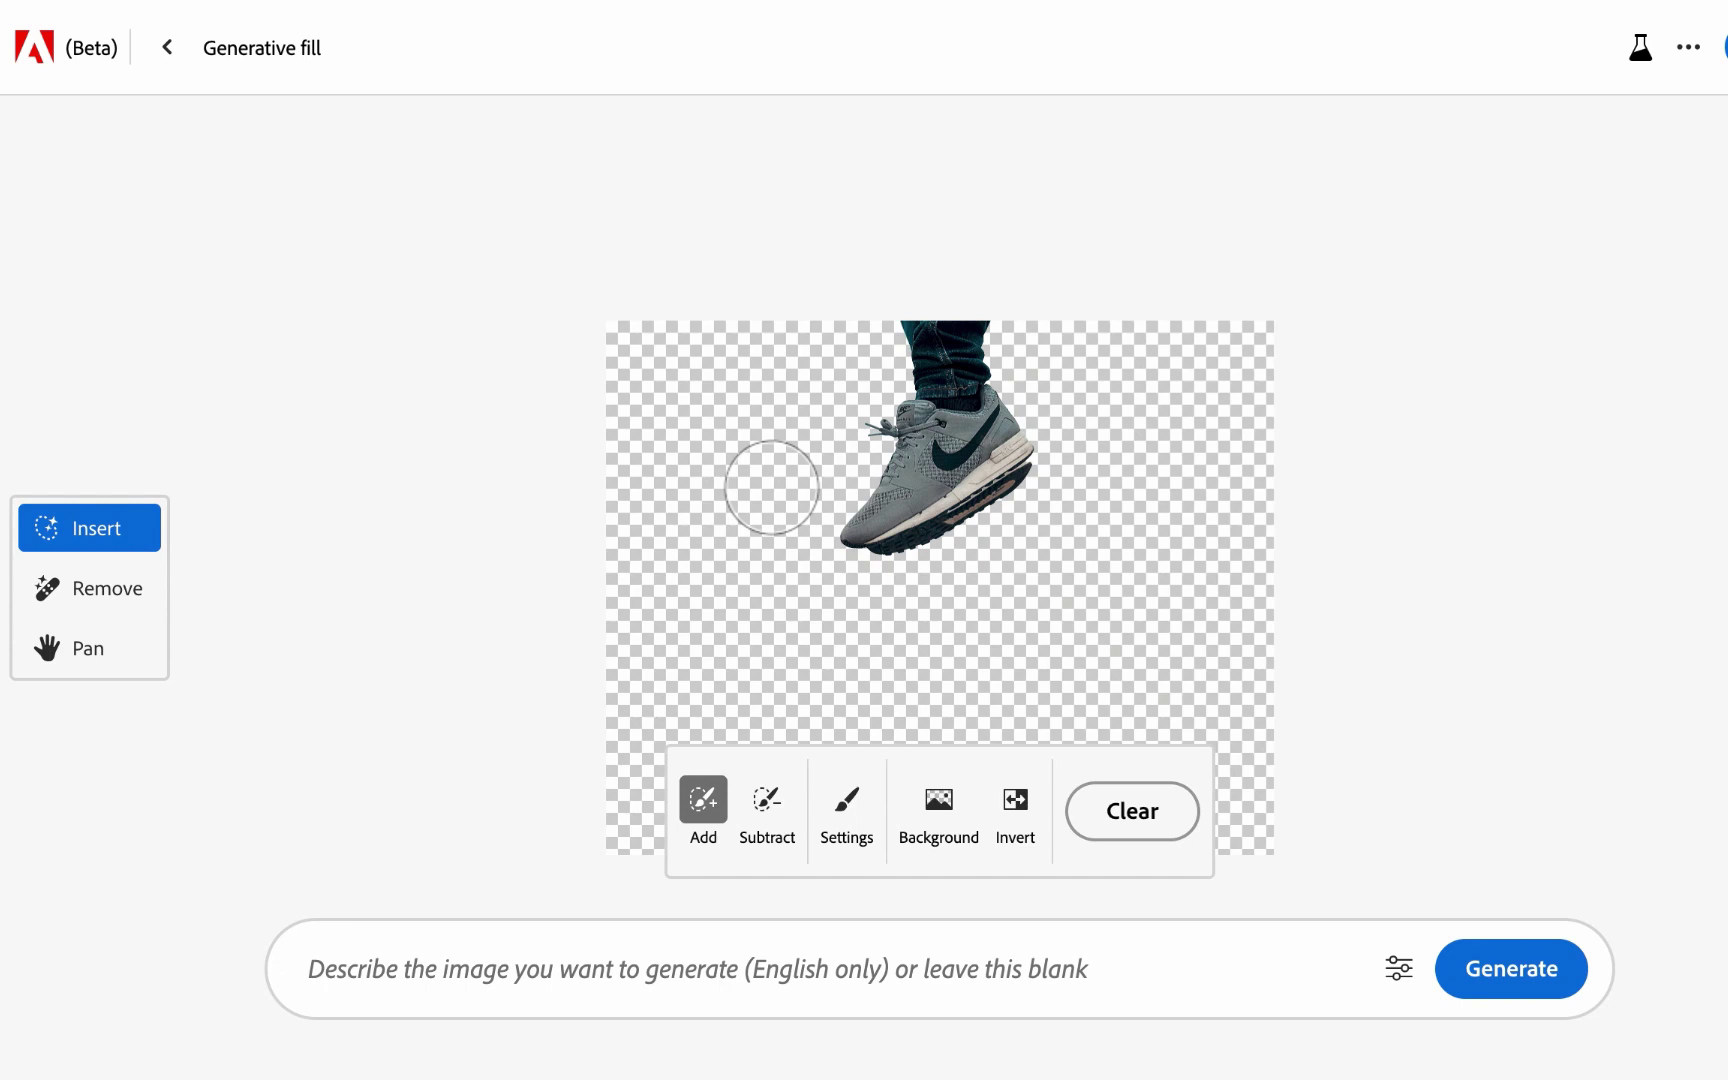
{"action": "left_click", "coordinate": [625, 955]}
{"action": "type", "text": "hikin"}
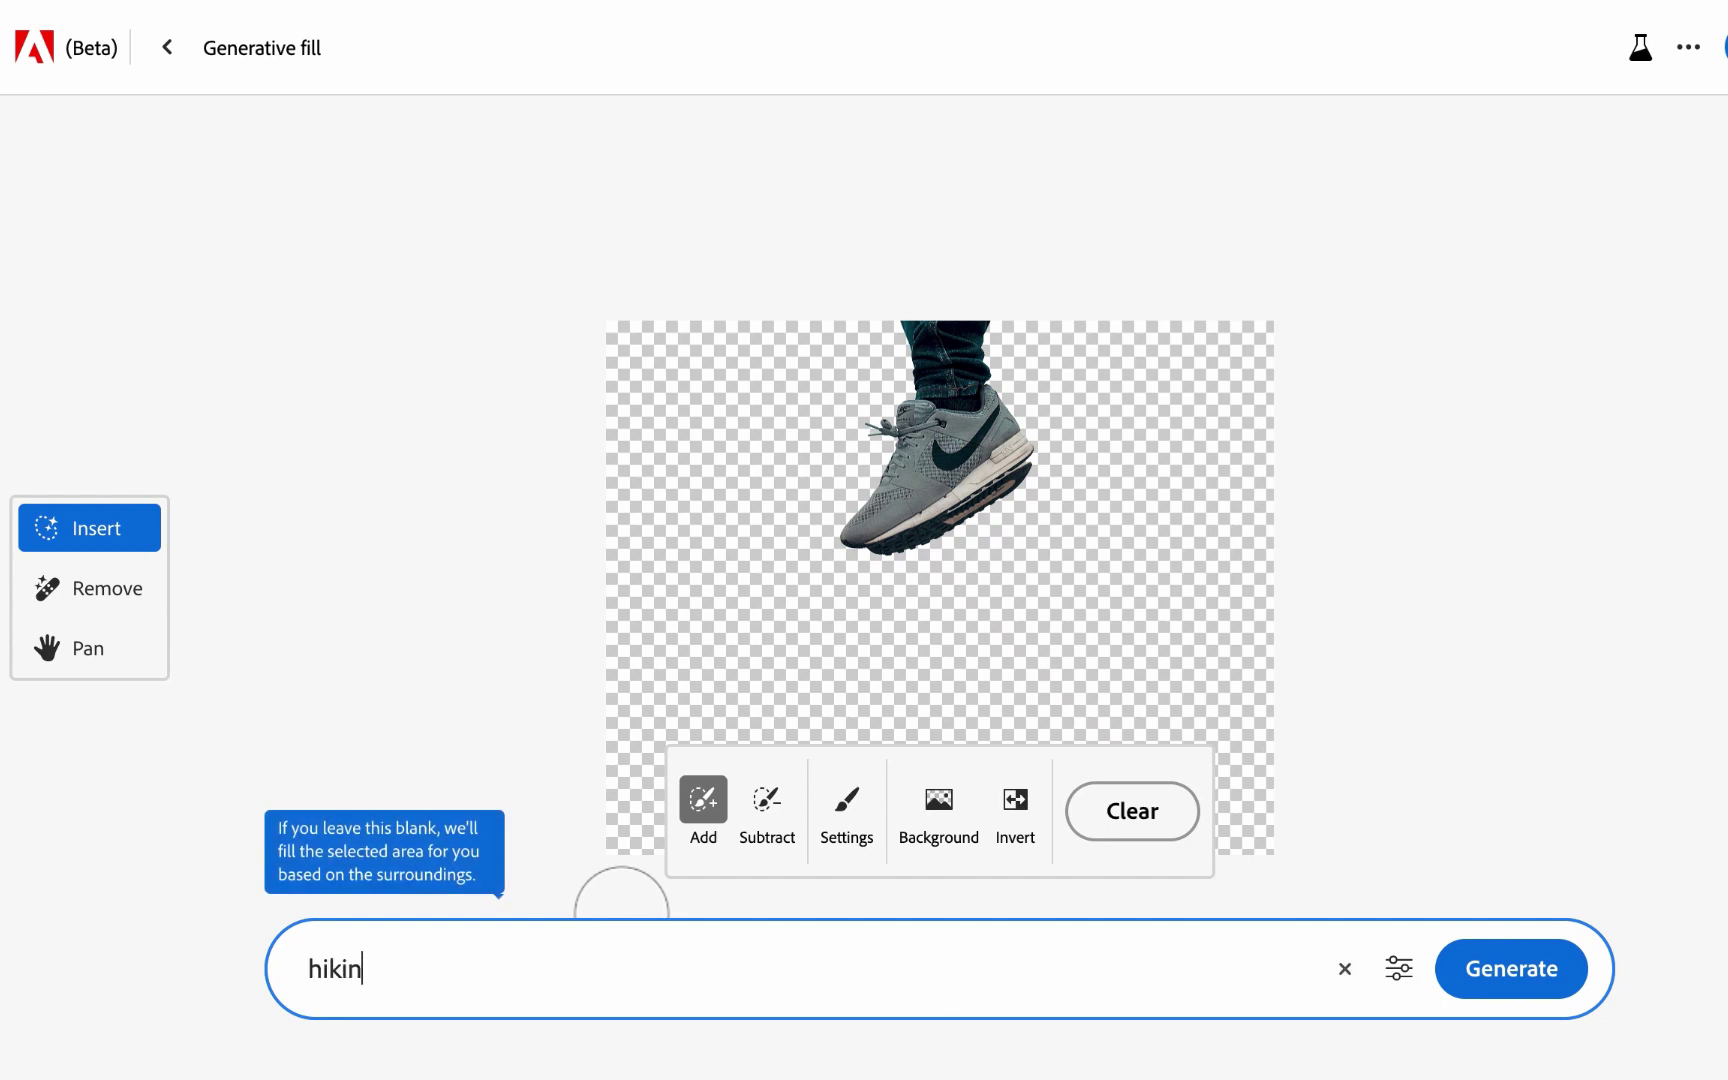
{"action": "type", "text": "g trail"}
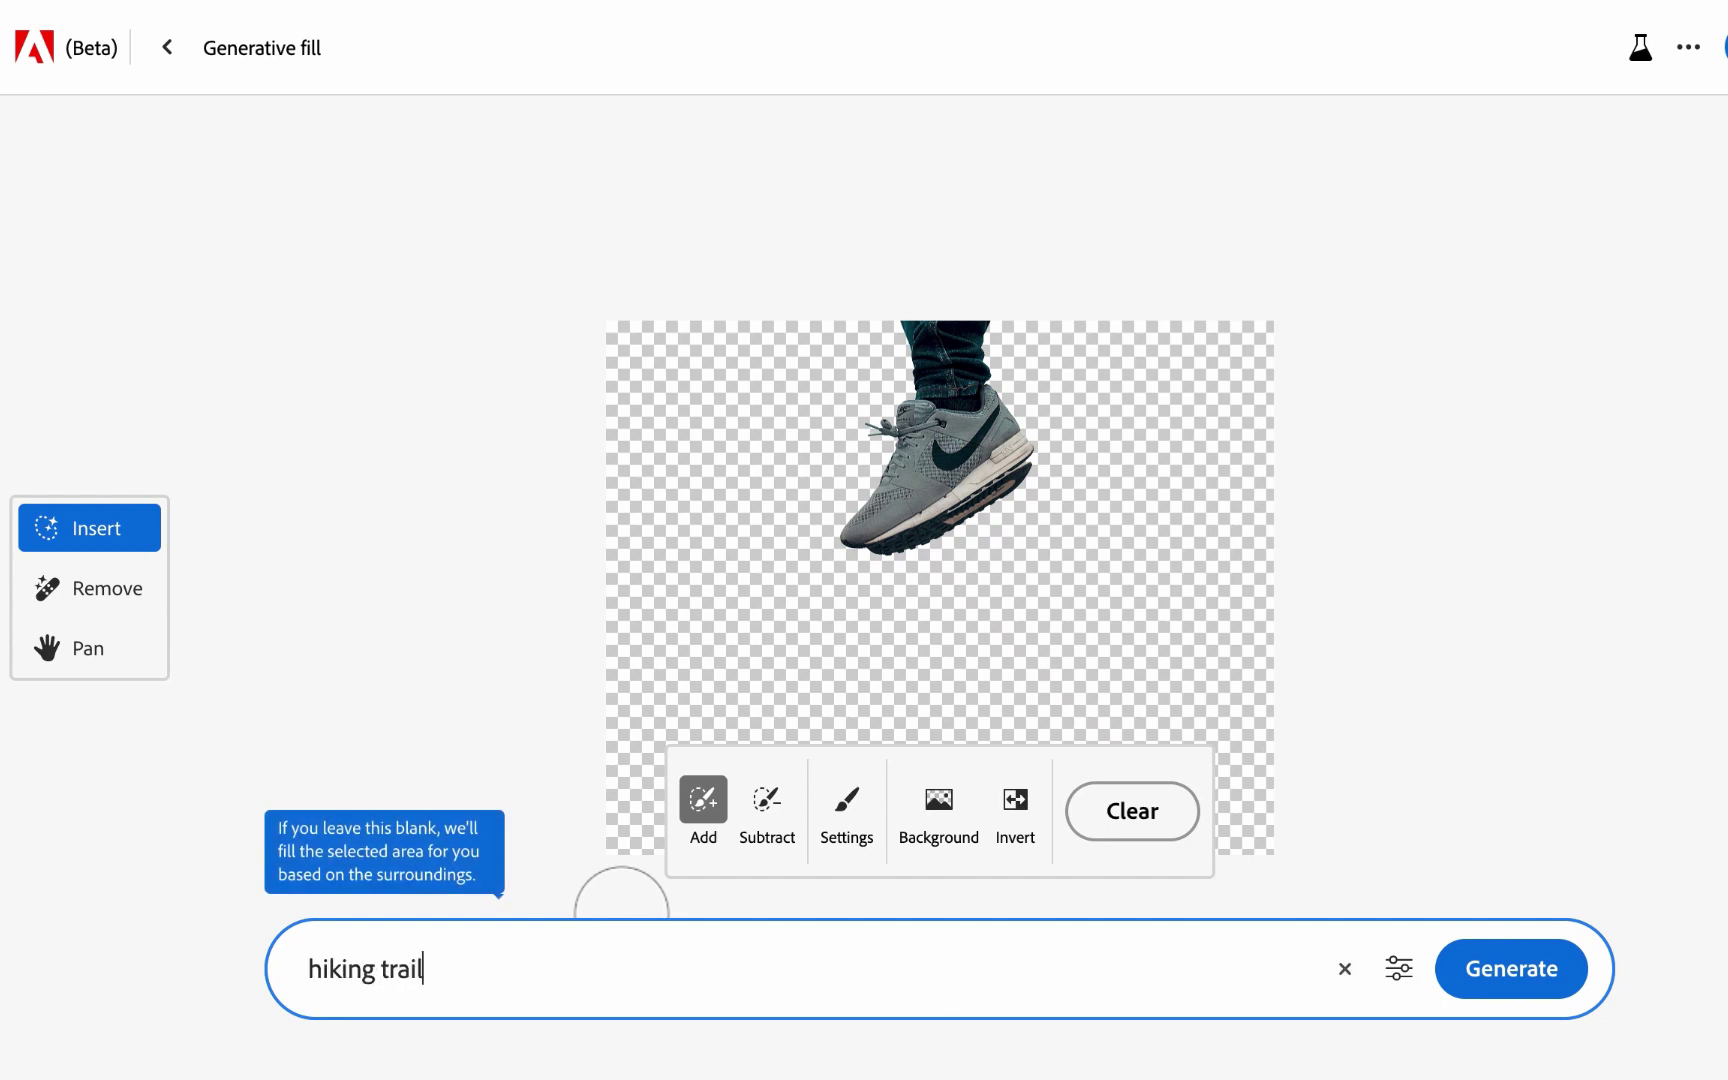
Generate hiking trail backgrounds and preview each of the four variants
{"action": "left_click", "coordinate": [1548, 974]}
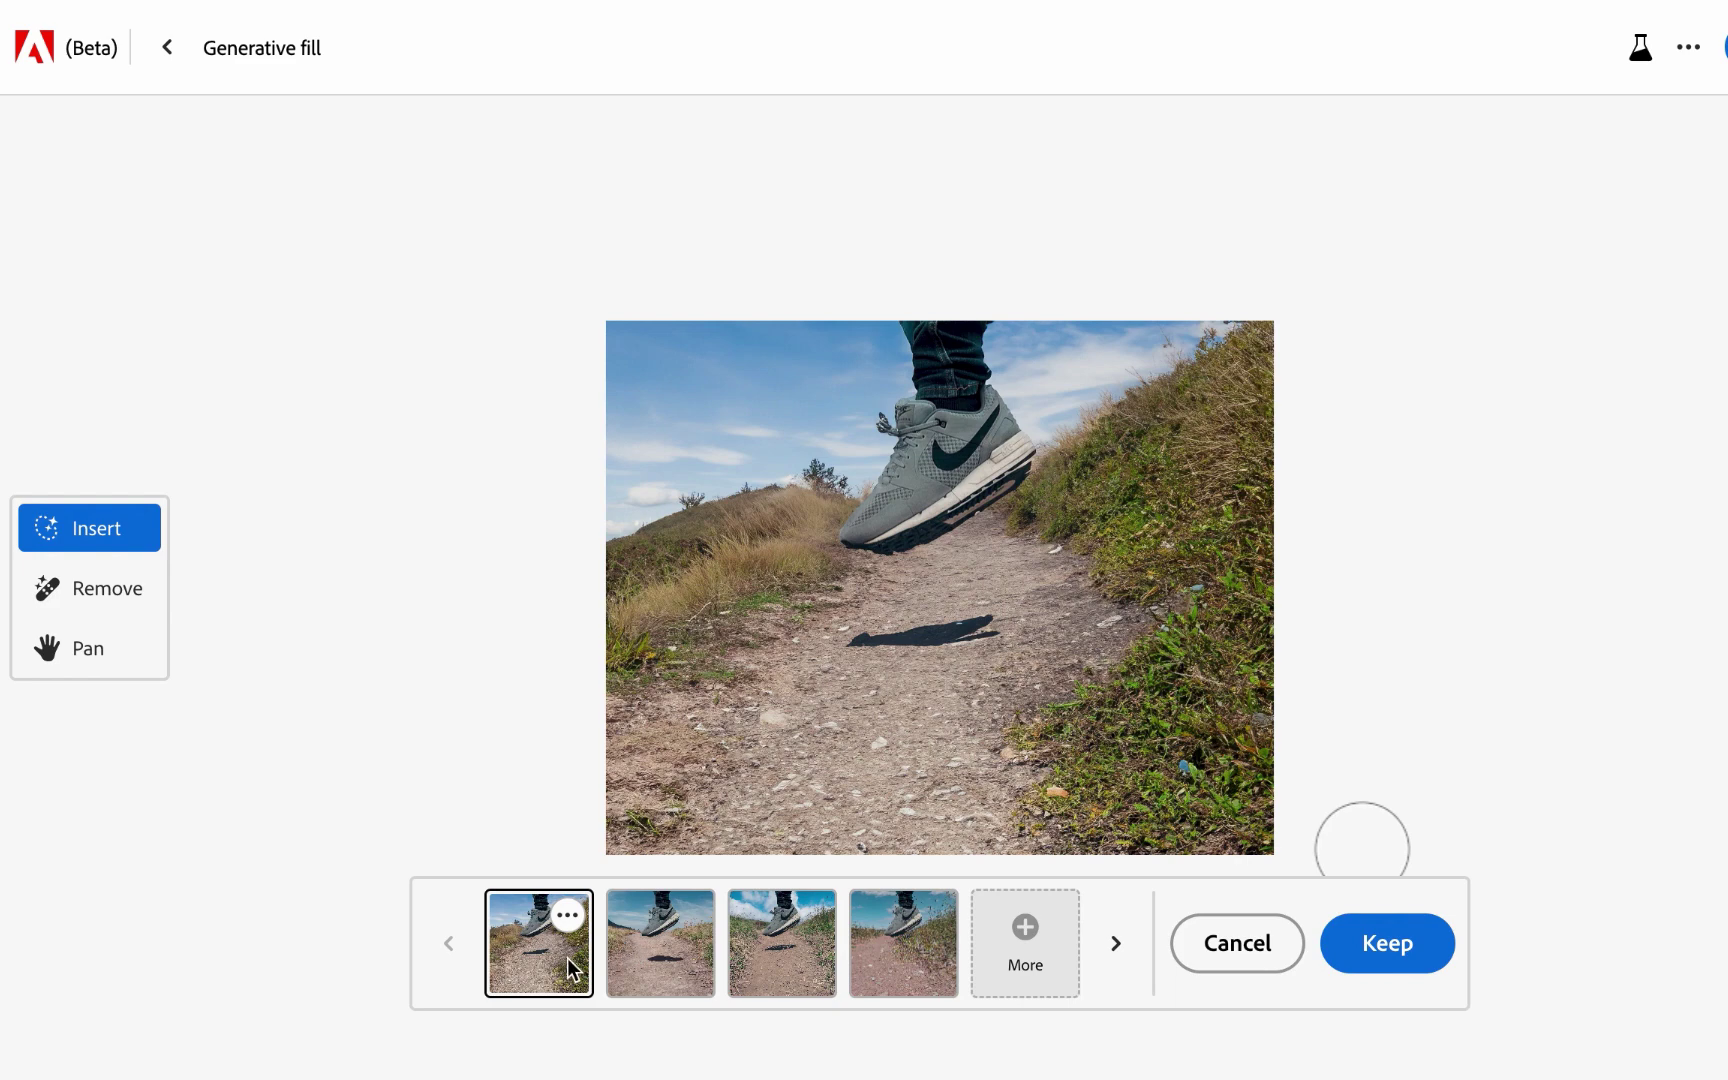
{"action": "left_click", "coordinate": [651, 961]}
{"action": "left_click", "coordinate": [792, 966]}
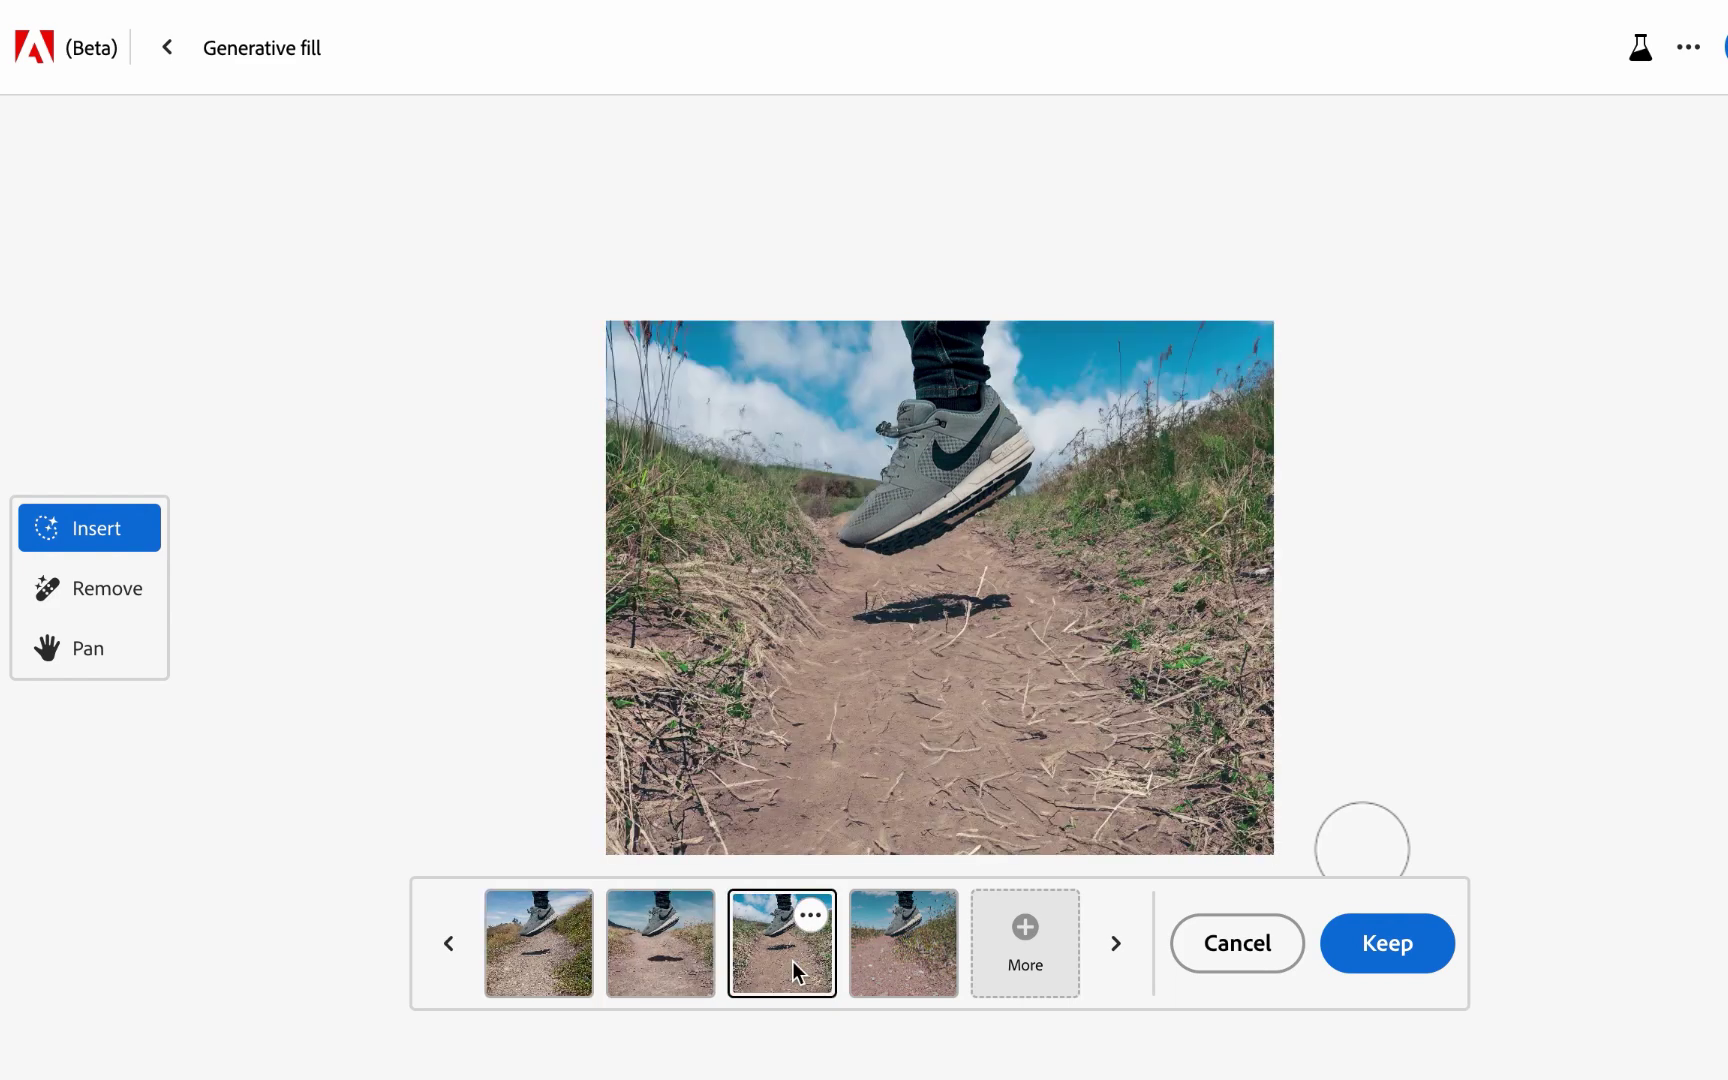
{"action": "left_click", "coordinate": [897, 950]}
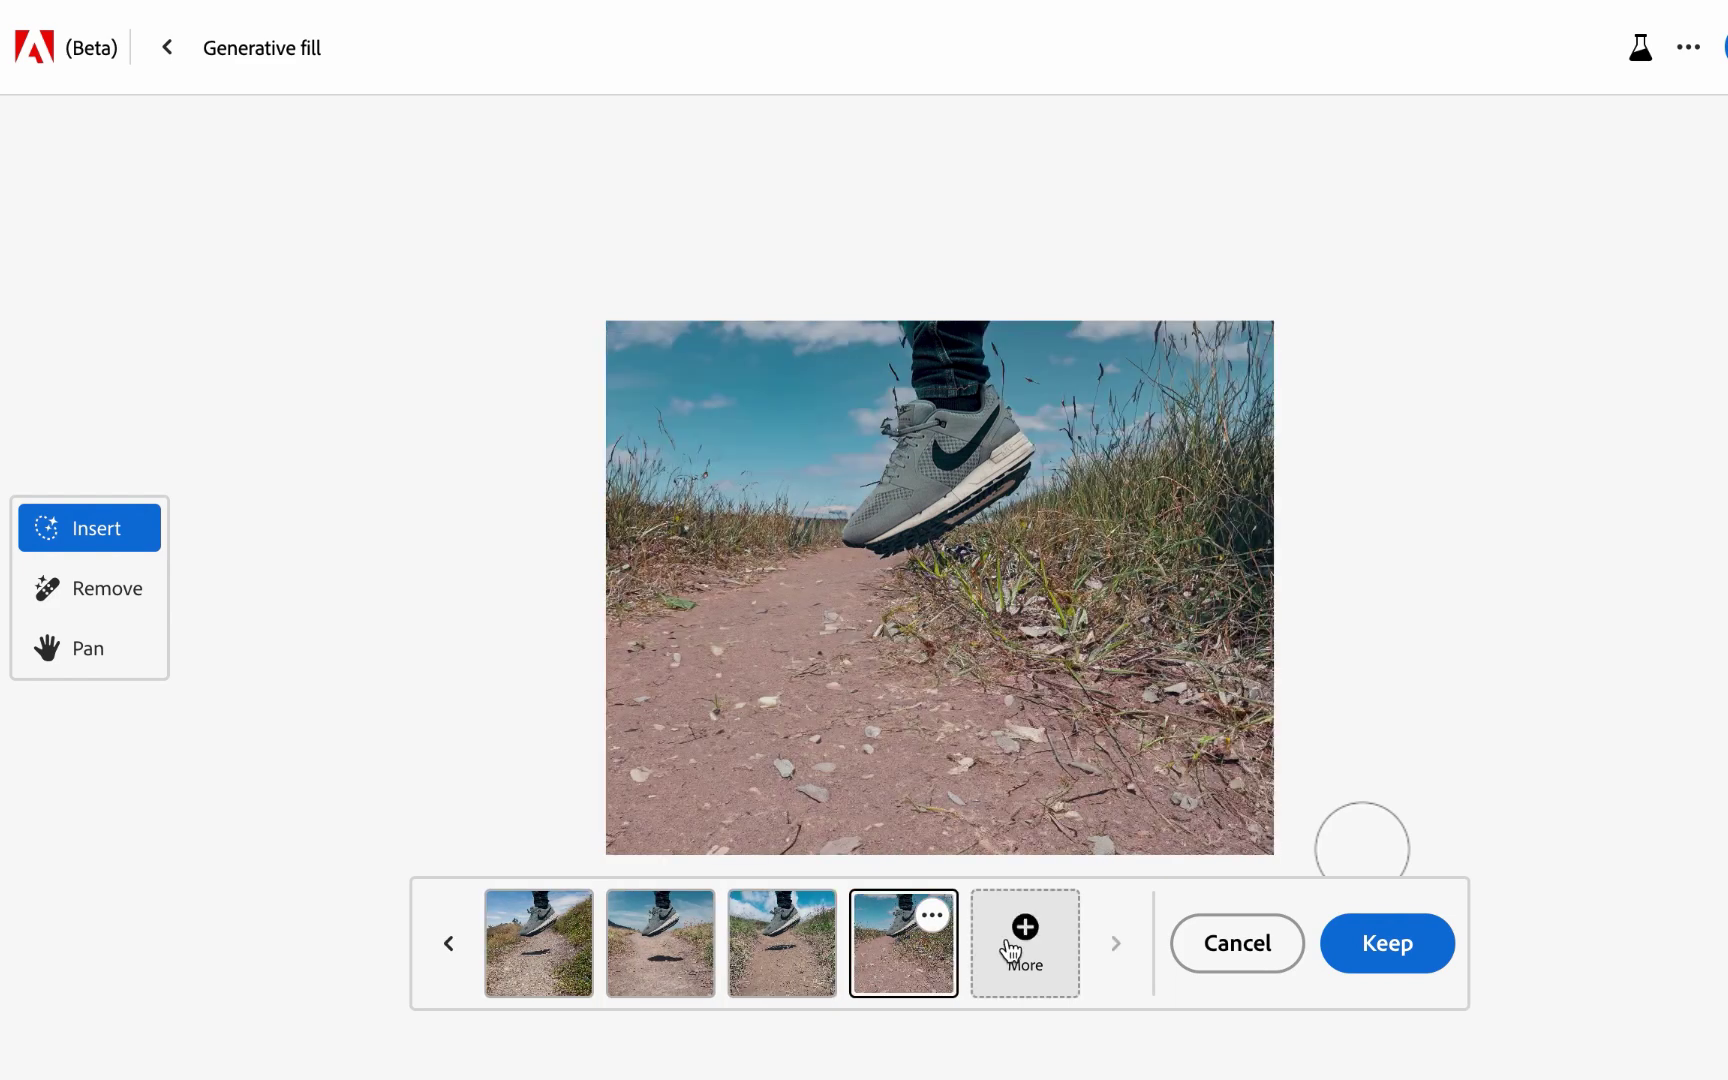
Generate more trail variants and compare the grassy, gravel and shadowed dirt paths
{"action": "left_click", "coordinate": [1027, 950]}
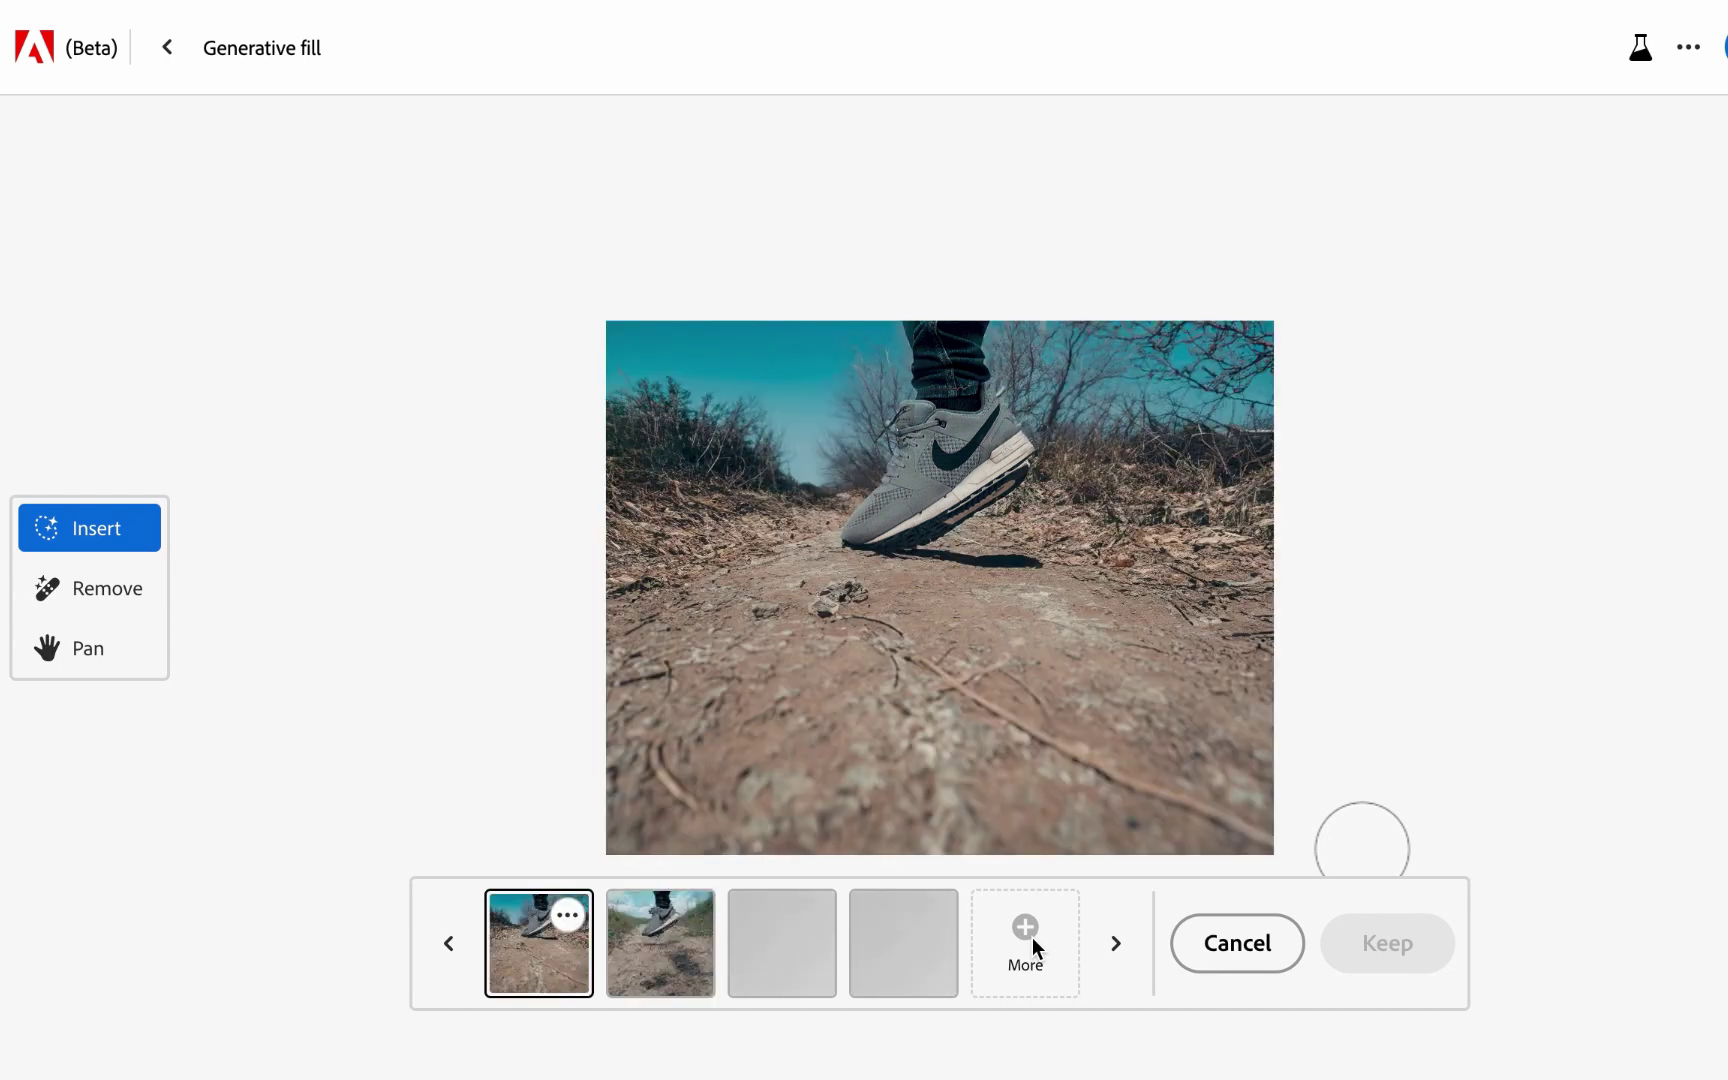
{"action": "left_click", "coordinate": [627, 944]}
{"action": "left_click", "coordinate": [757, 925]}
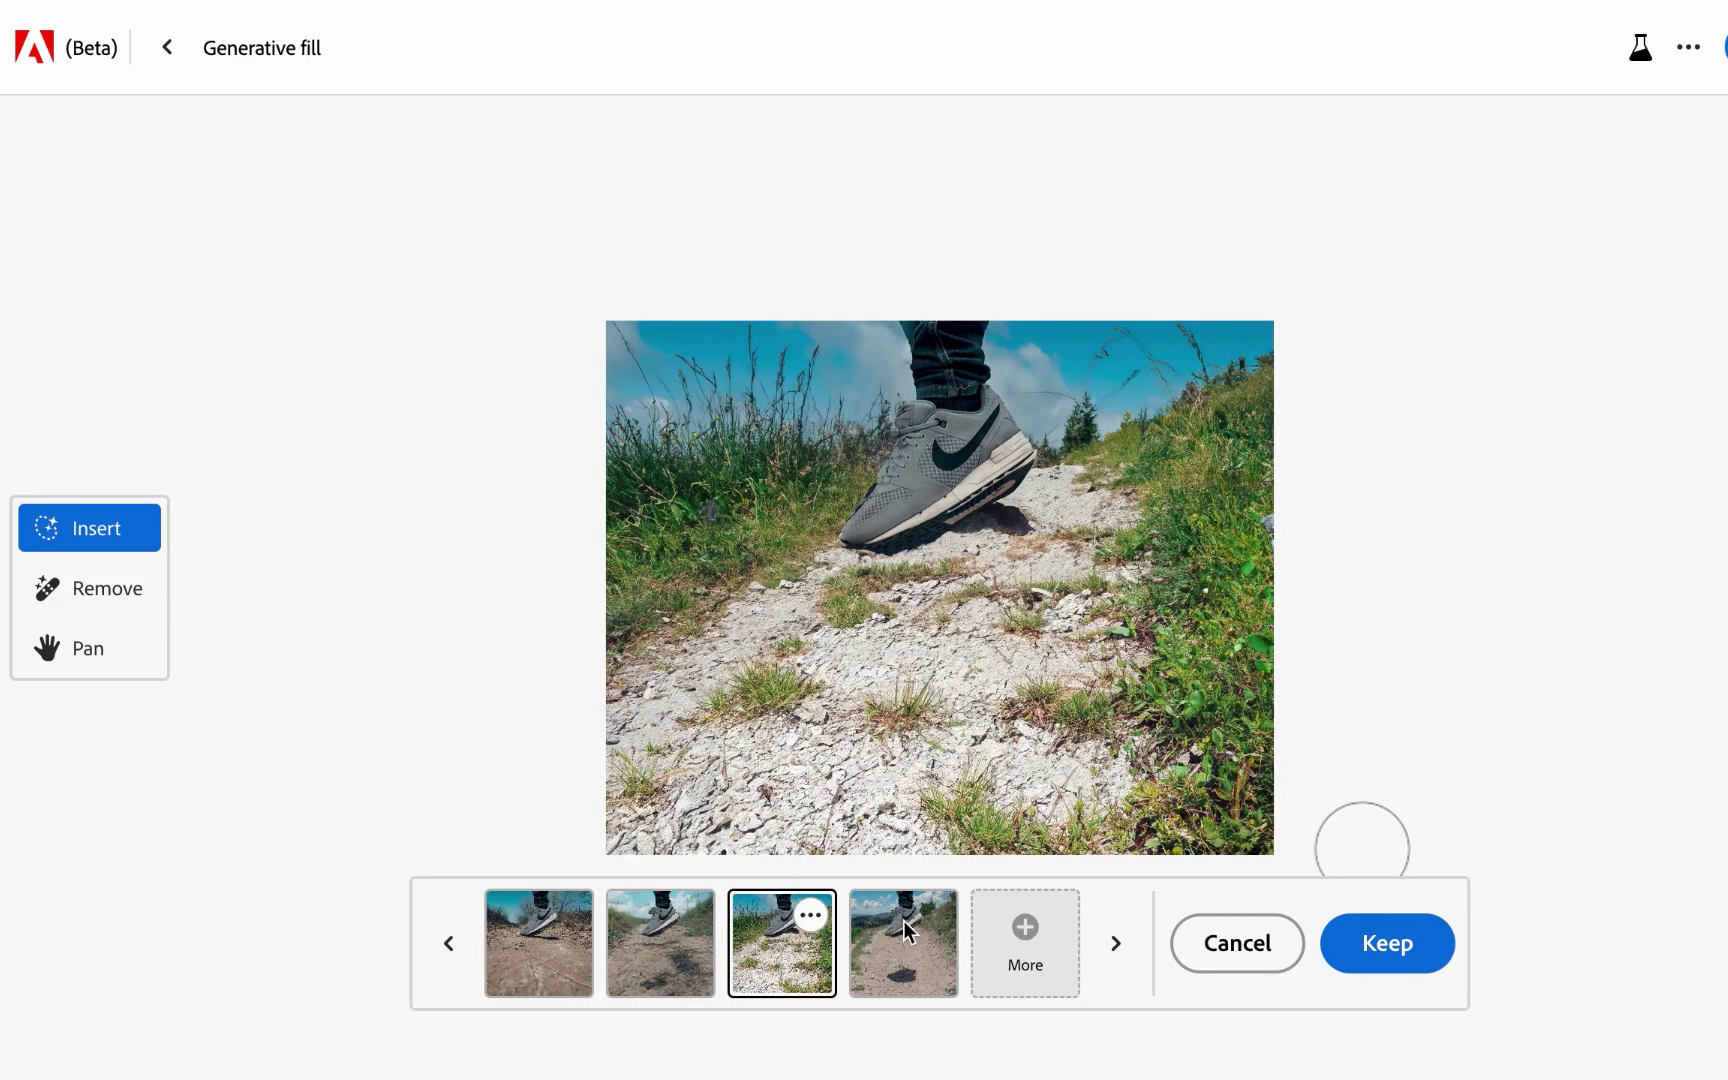
{"action": "left_click", "coordinate": [903, 923]}
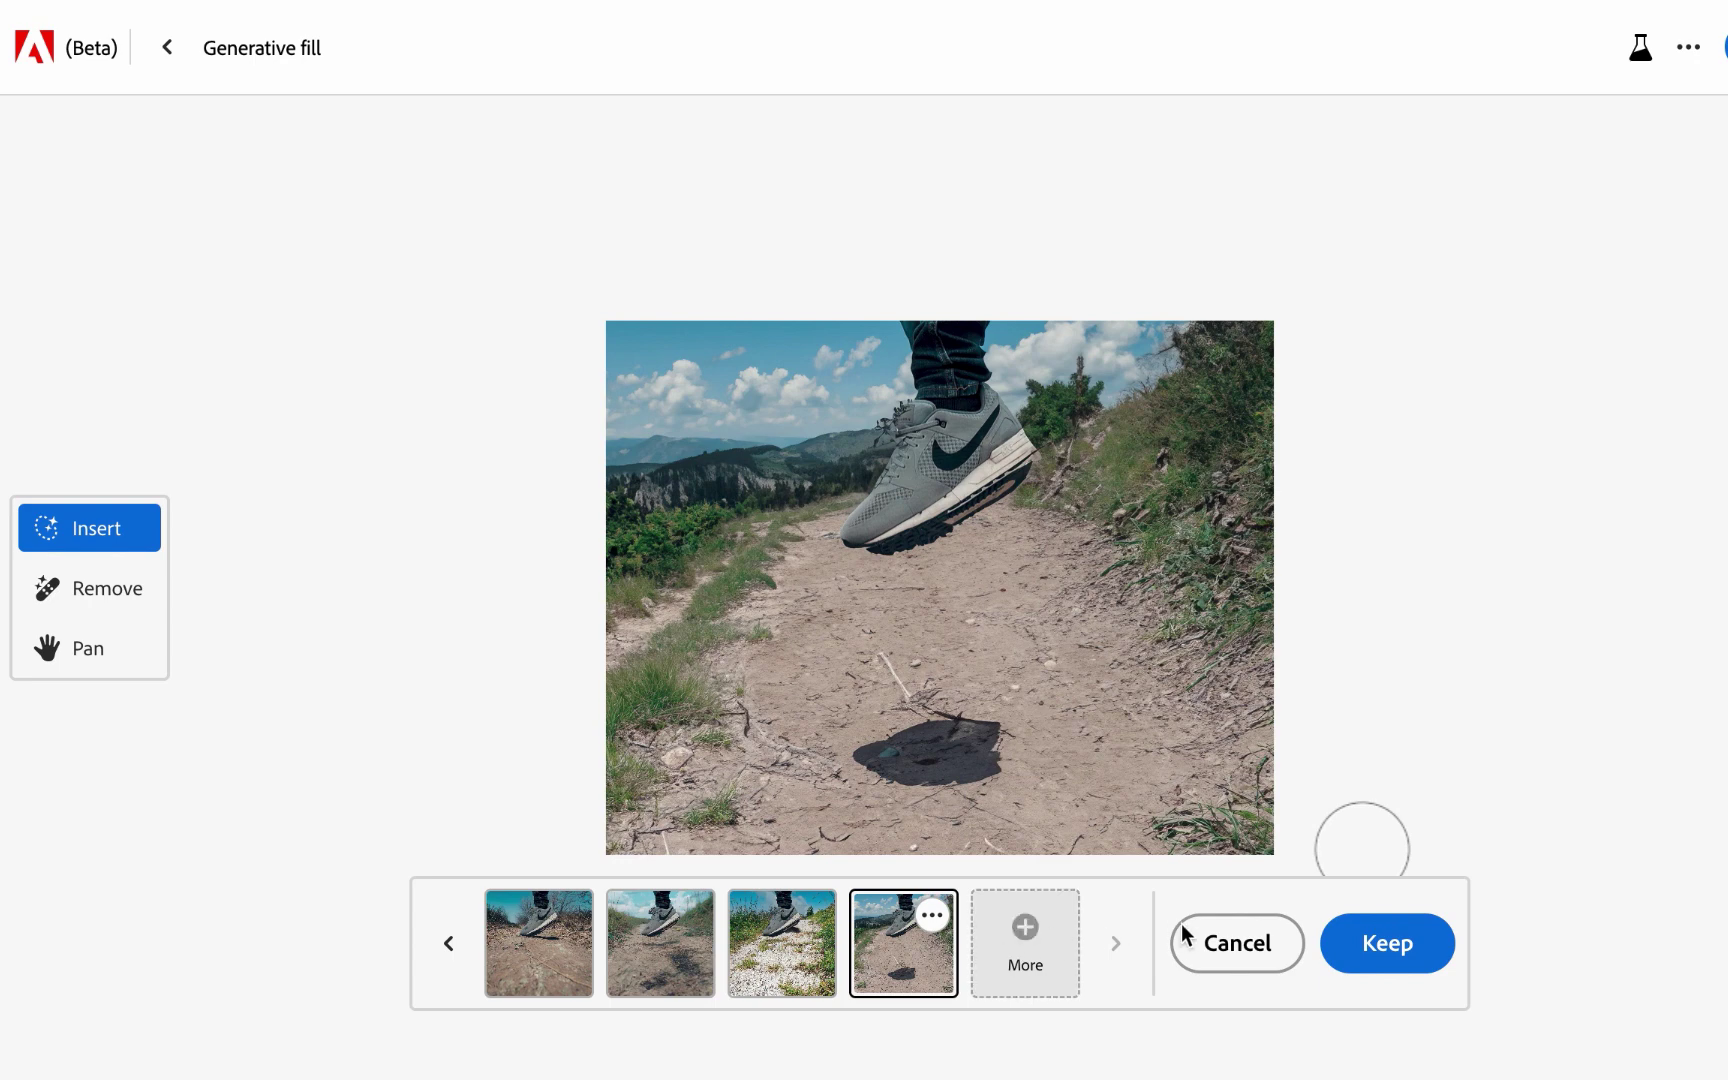
Discard the trail variants, clear the prompt, and generate backgrounds without a description
{"action": "left_click", "coordinate": [1210, 942]}
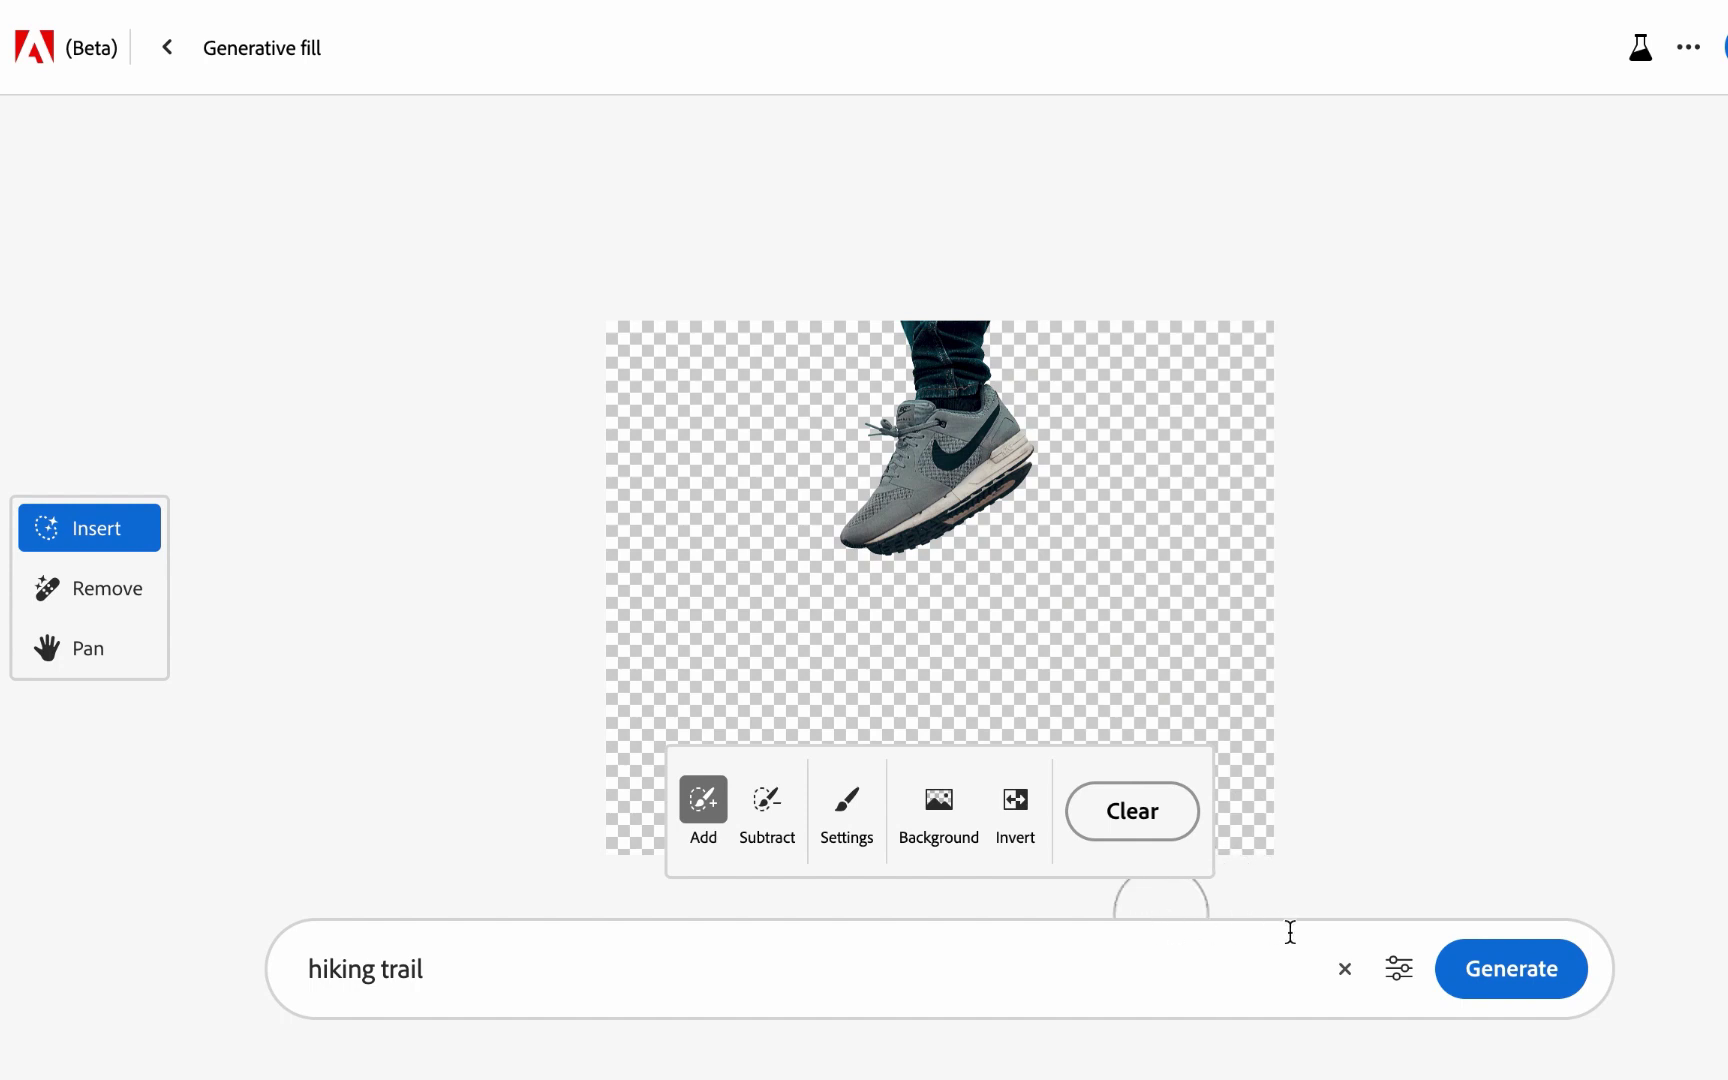
{"action": "left_click", "coordinate": [1338, 973]}
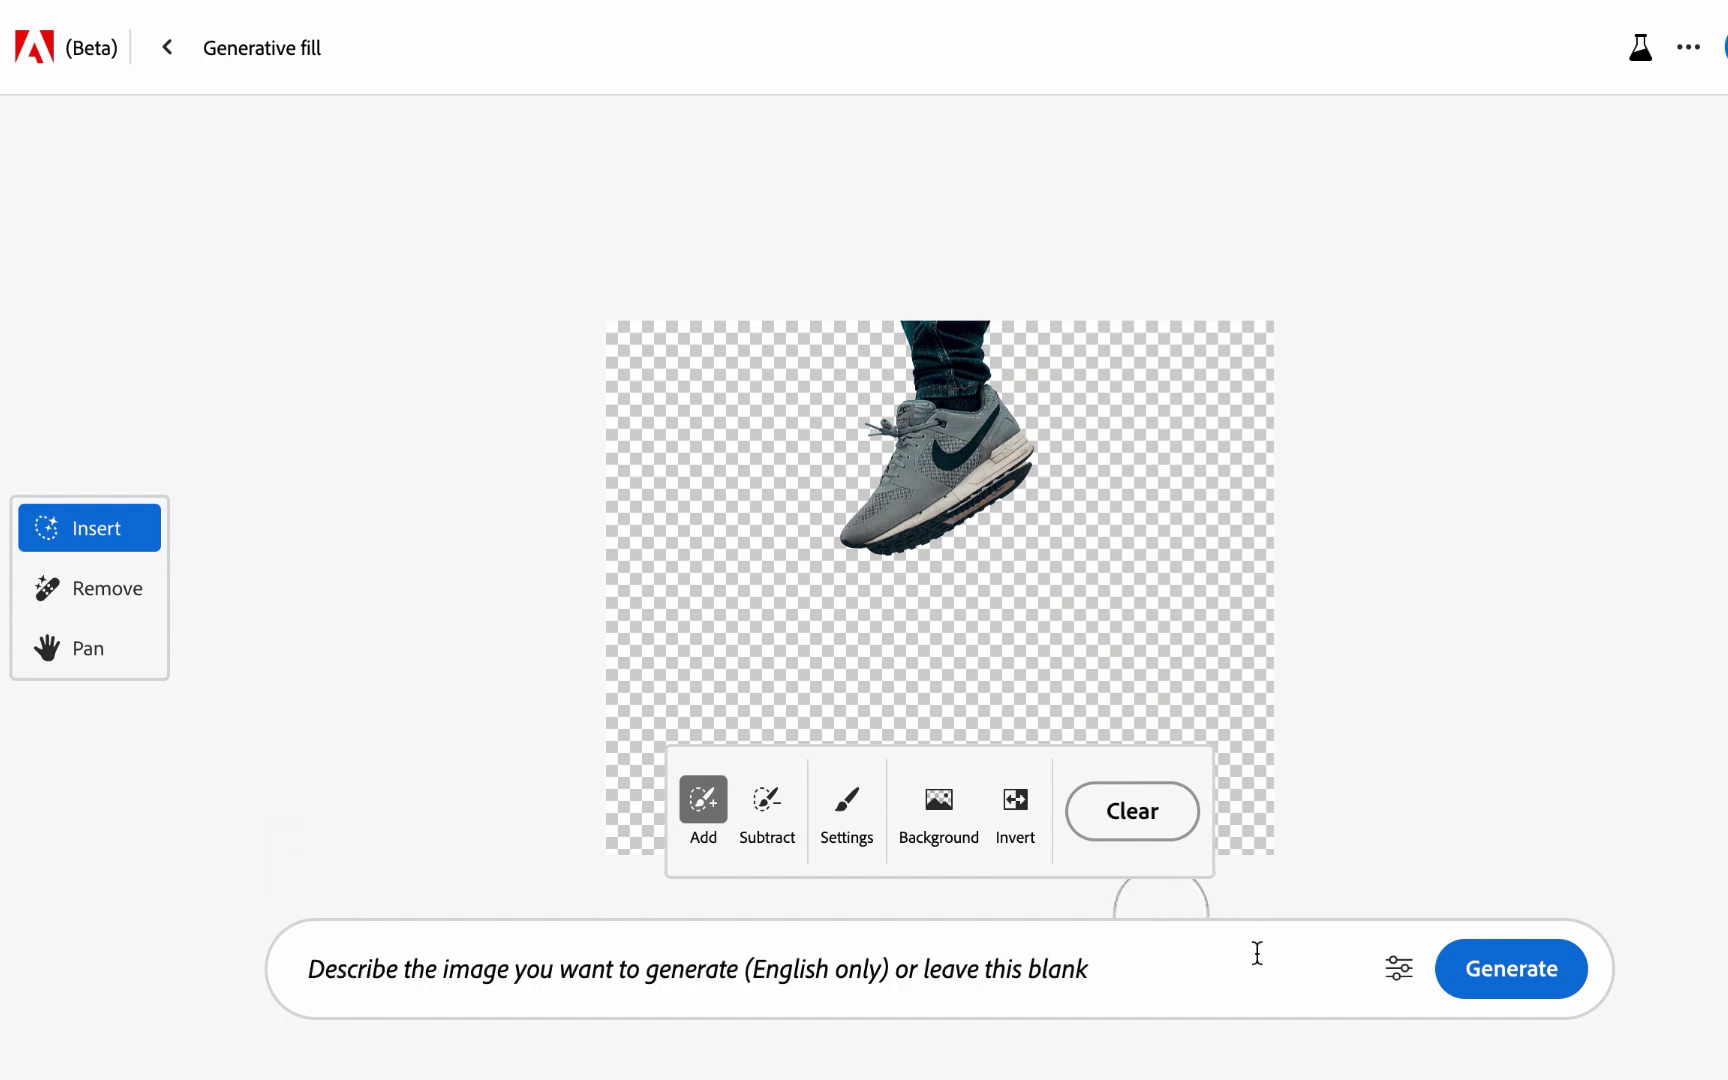
{"action": "left_click", "coordinate": [1537, 977]}
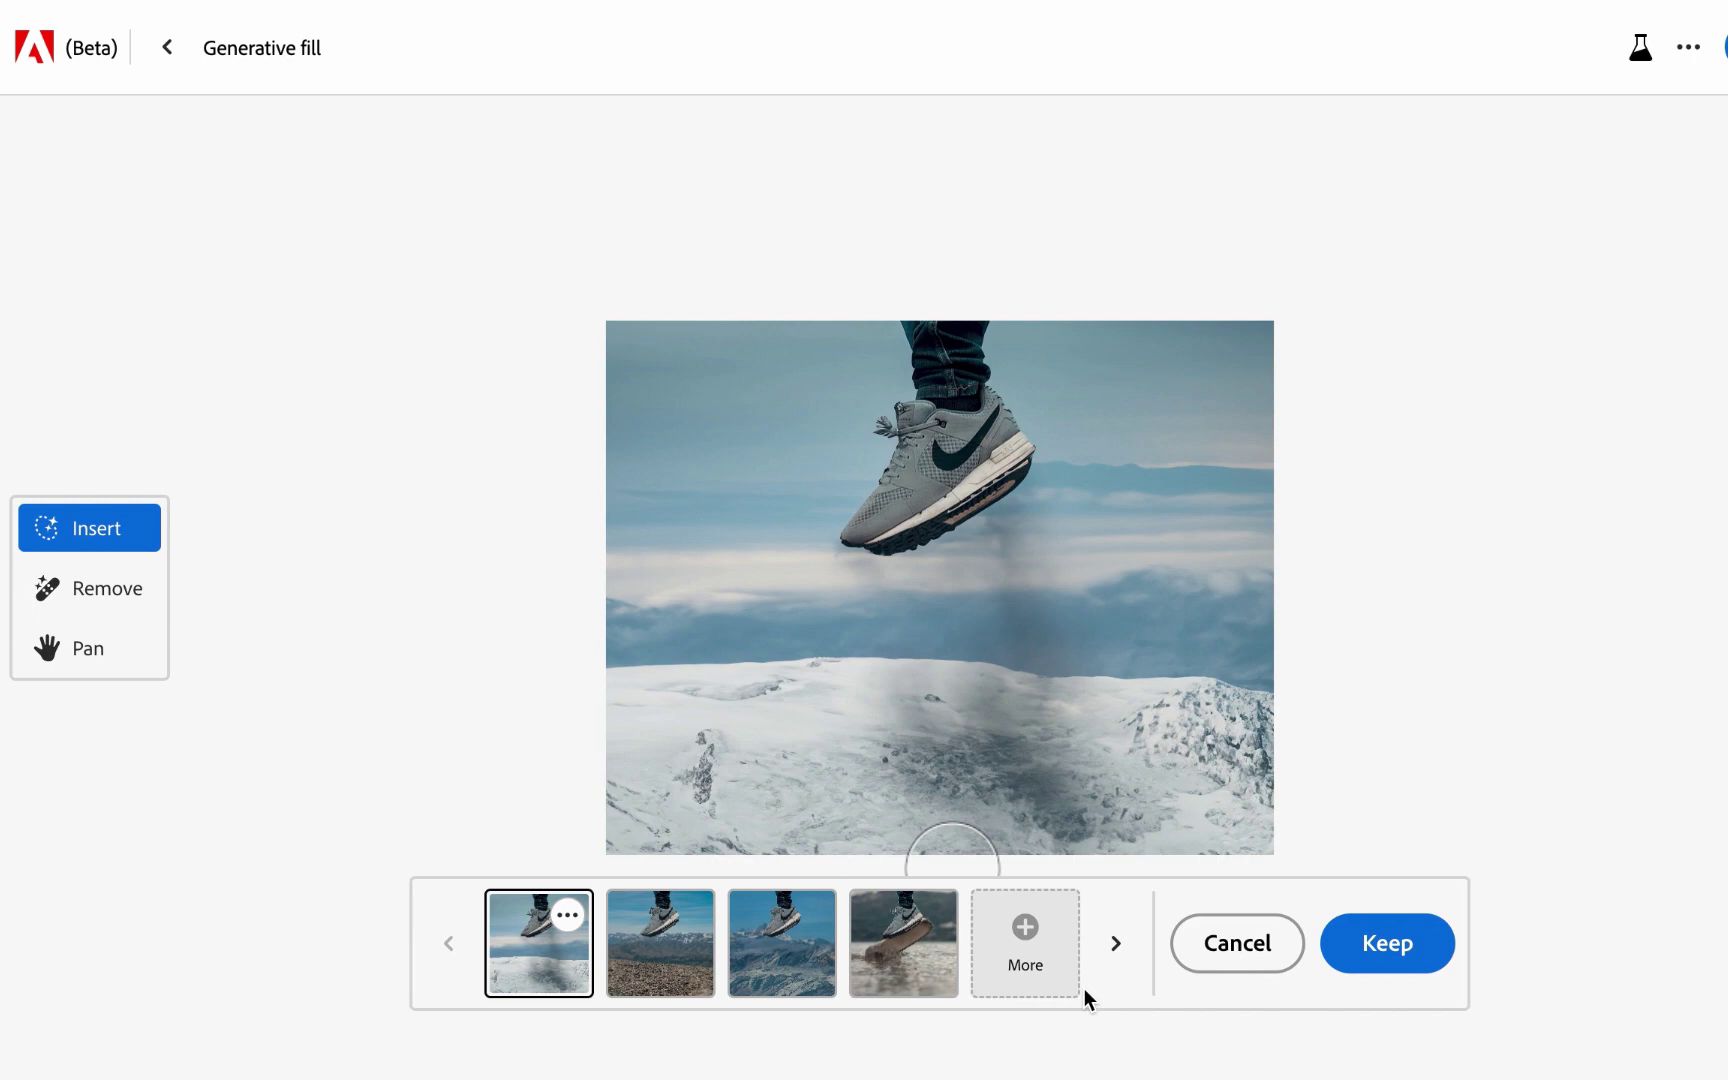
Compare the water, mountain peaks and rocky ground variants, keeping the rocky ground one
{"action": "left_click", "coordinate": [852, 938]}
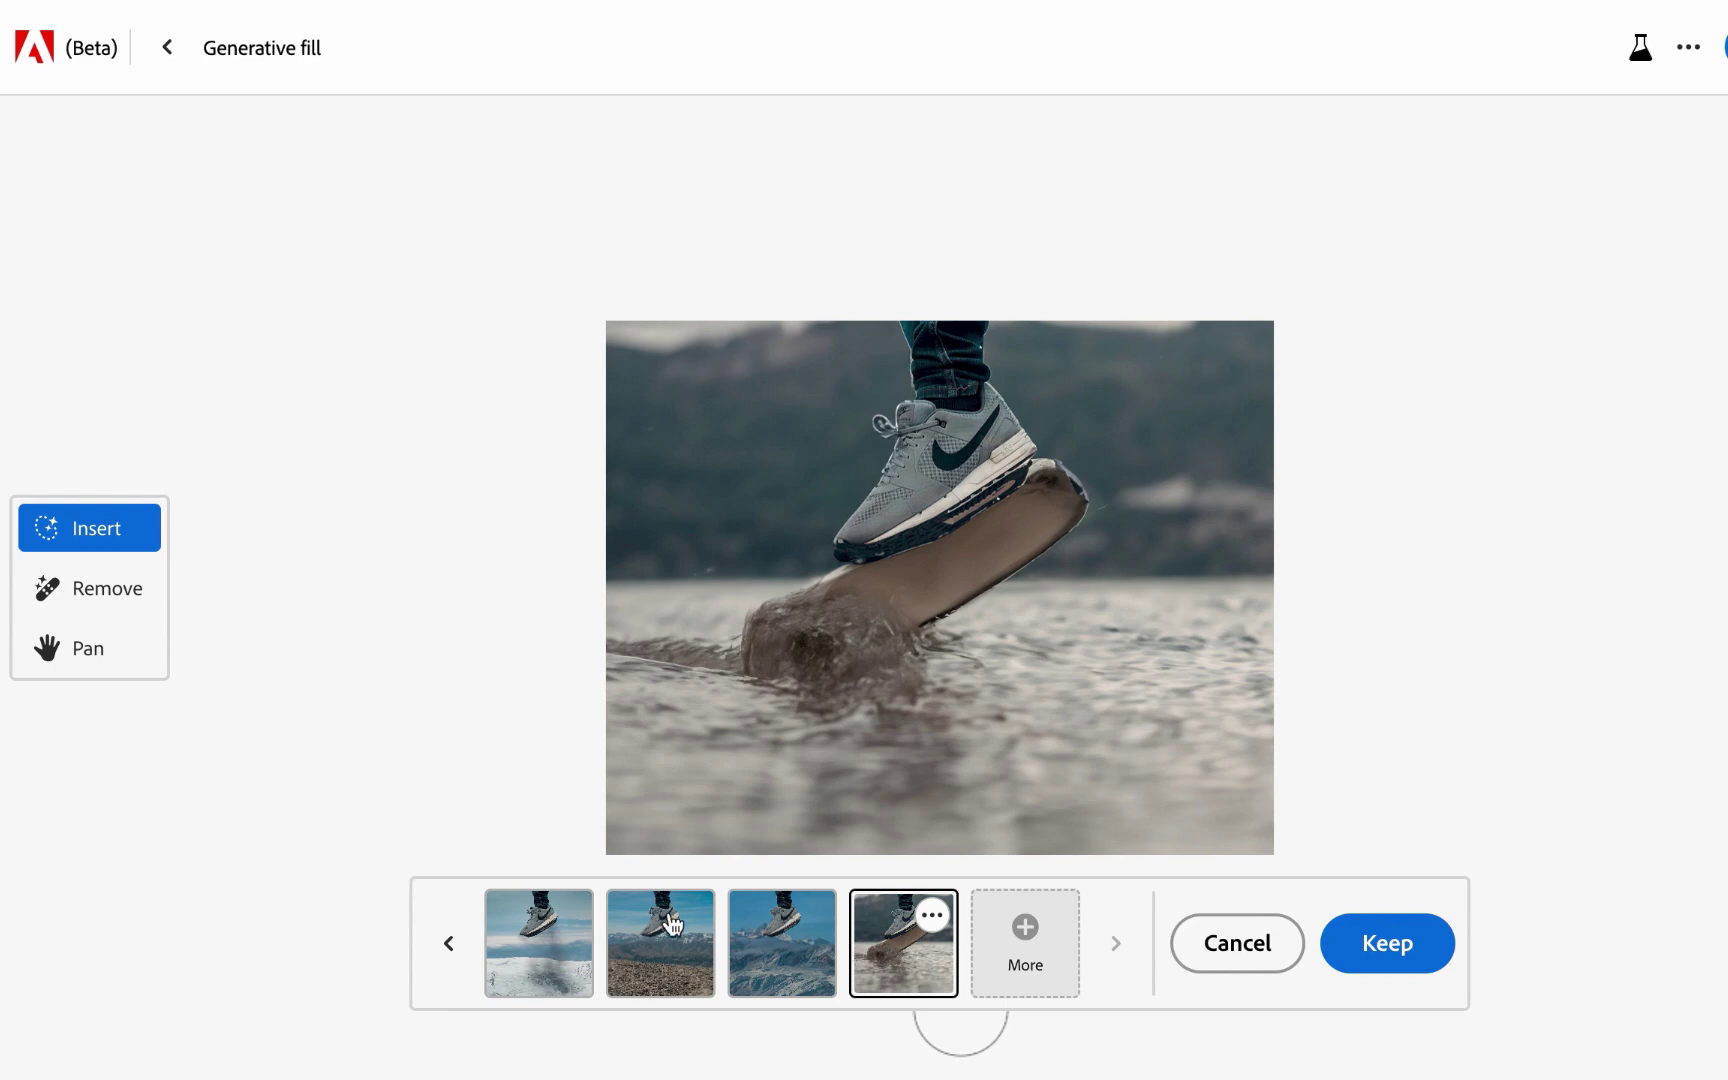
{"action": "left_click", "coordinate": [764, 924]}
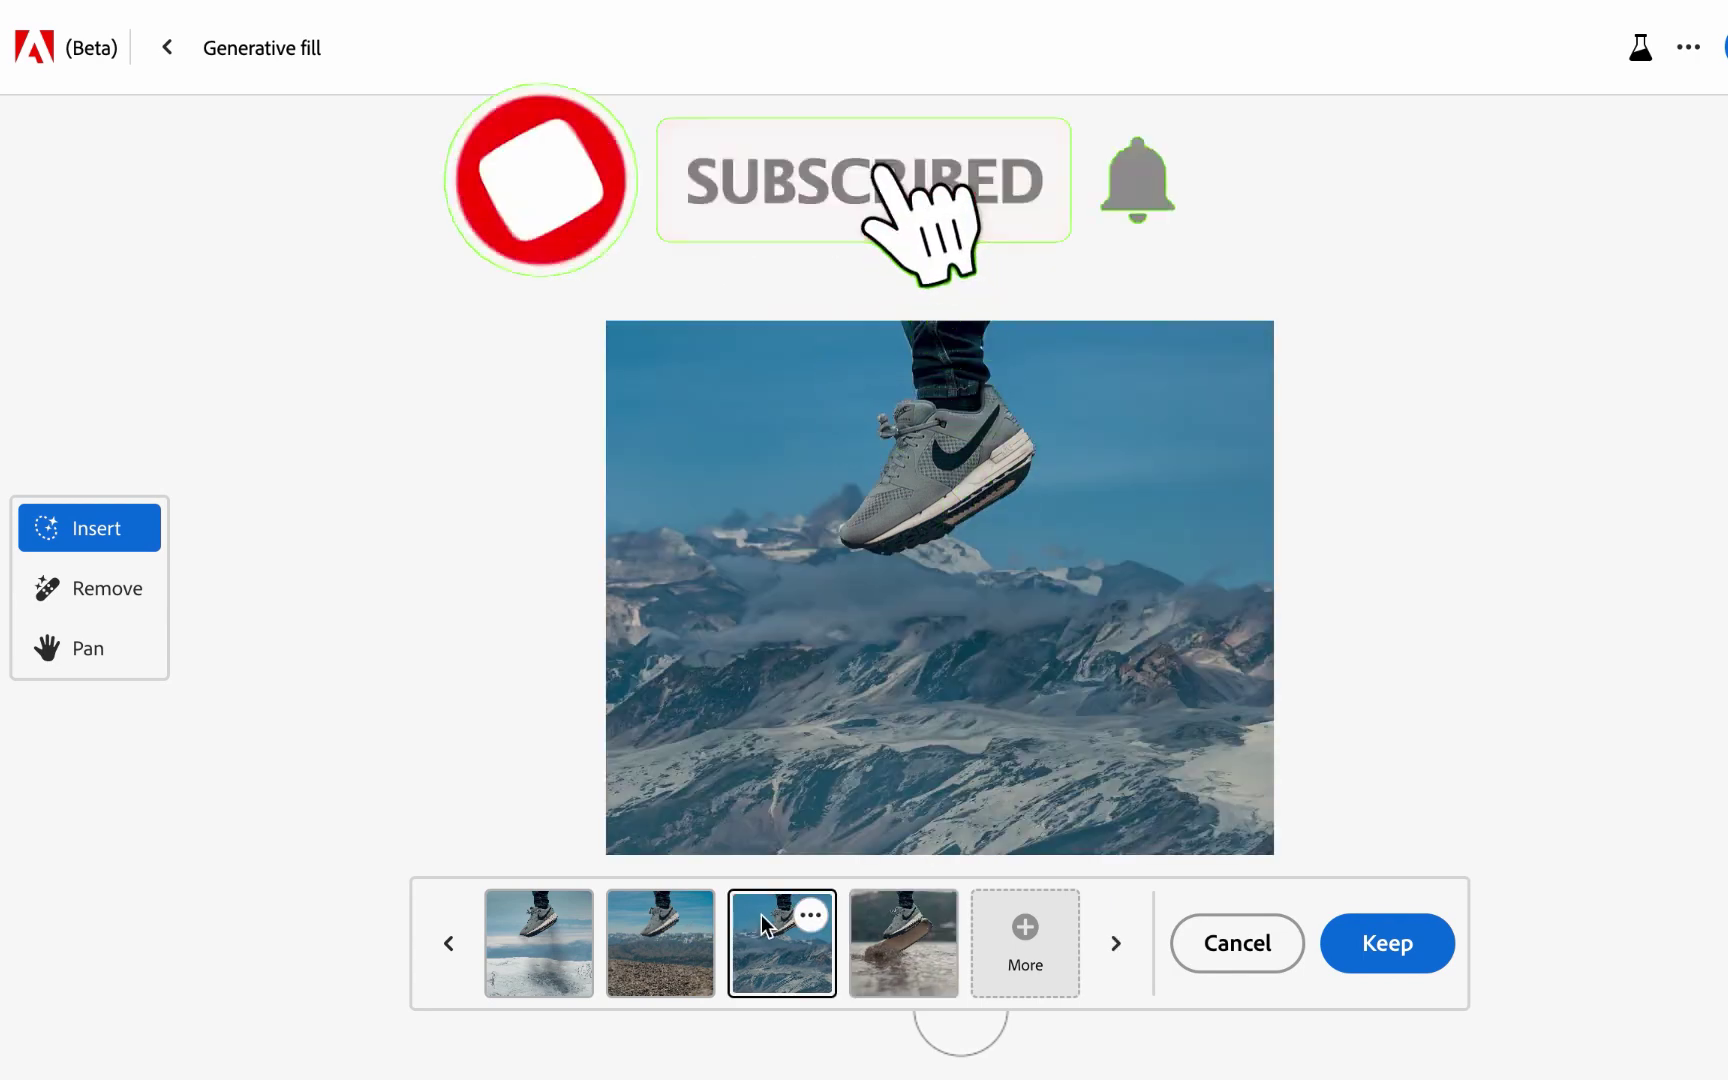
{"action": "left_click", "coordinate": [664, 956]}
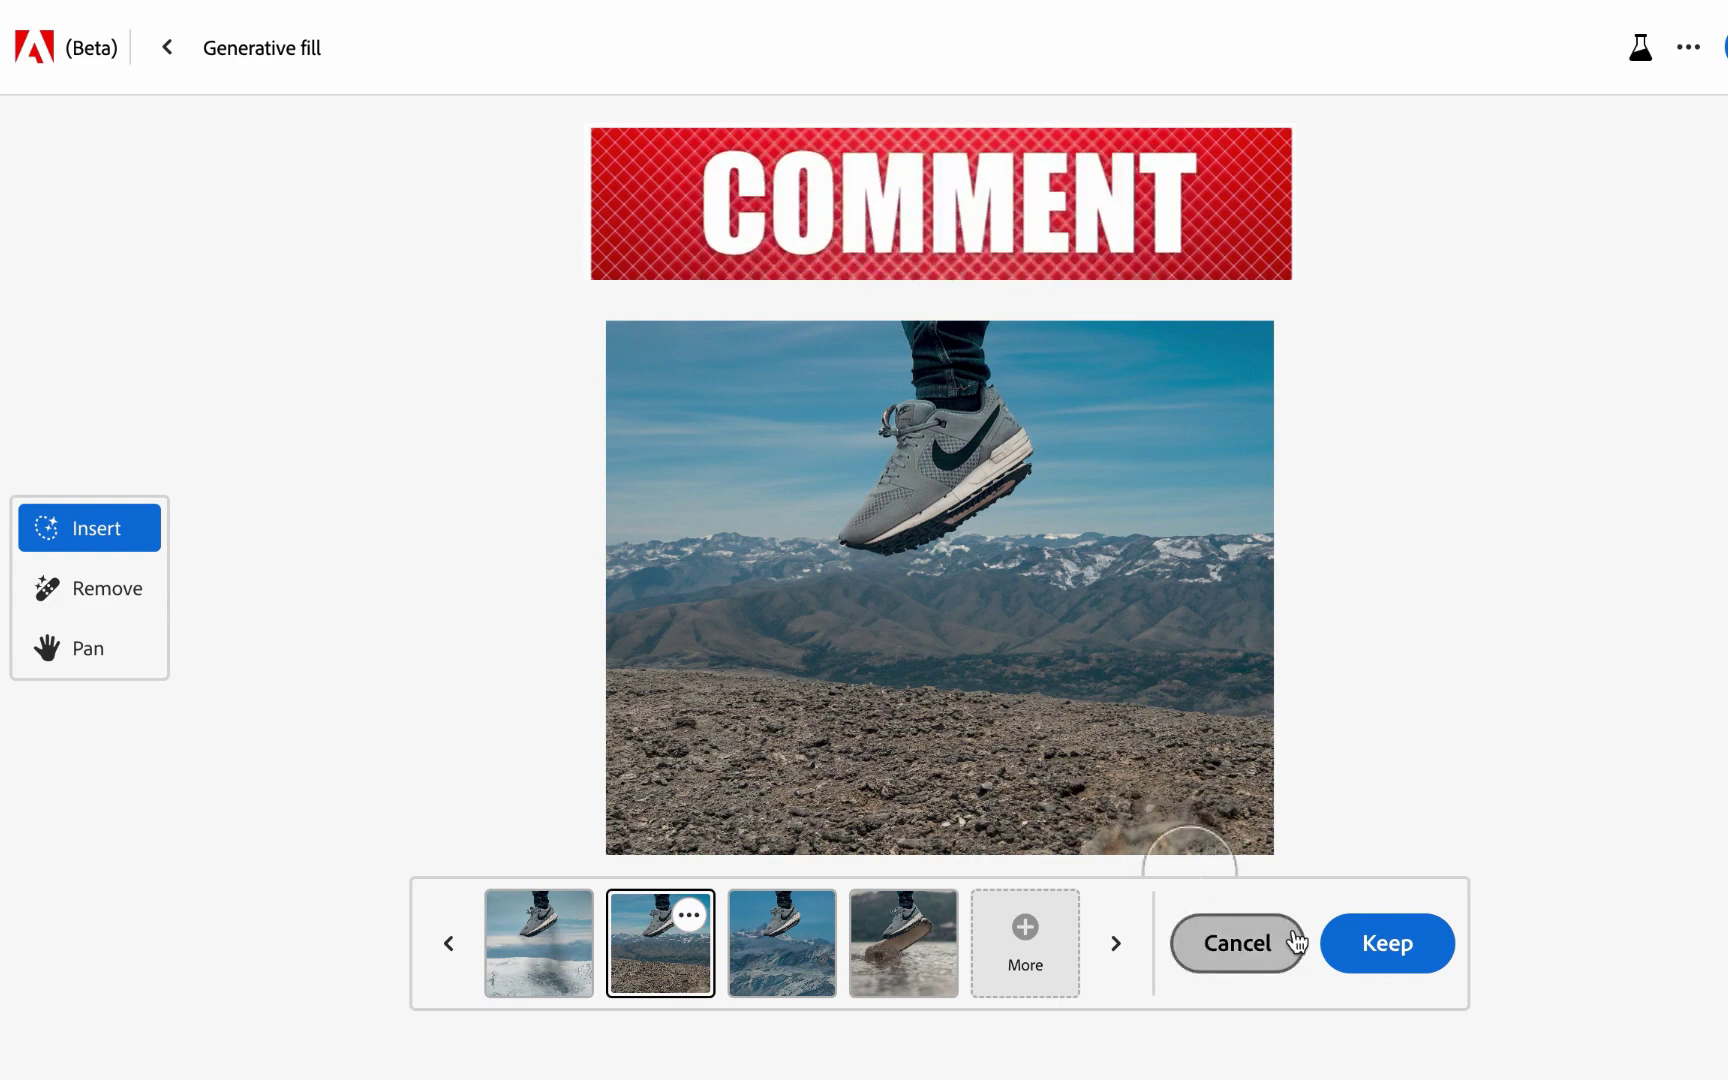
{"action": "left_click", "coordinate": [1380, 944]}
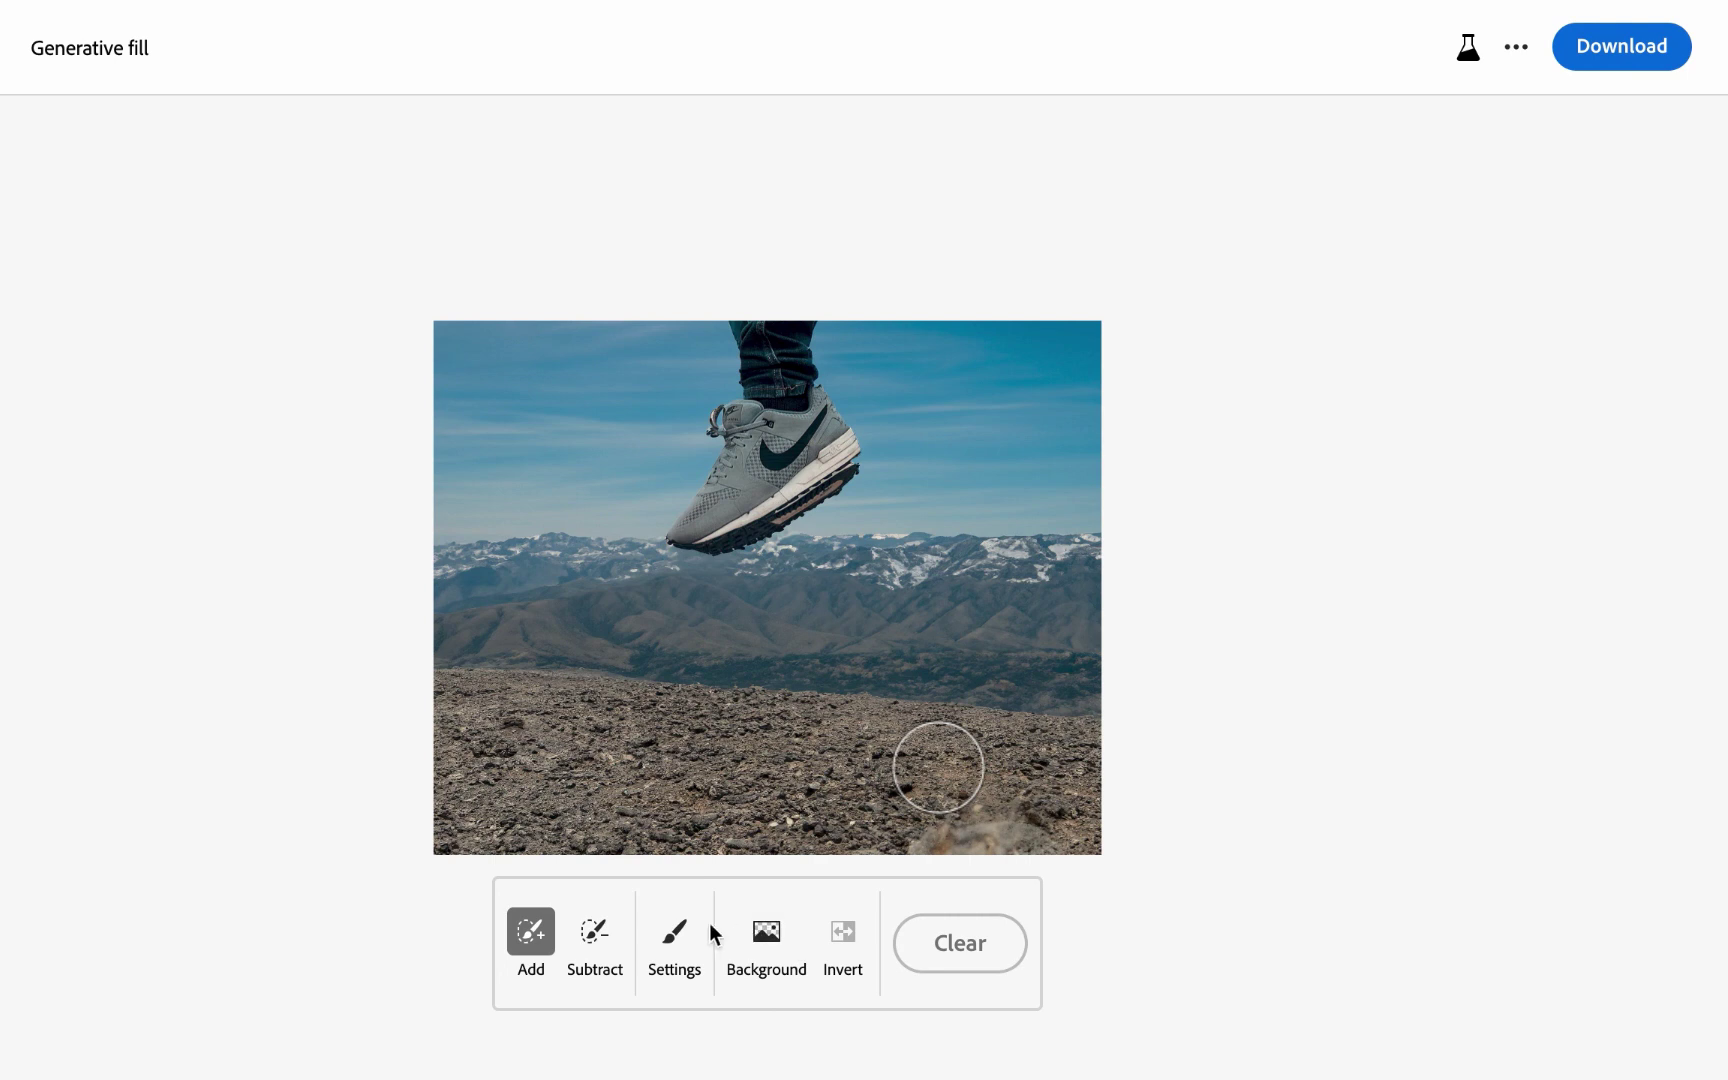
Remove the background again and generate 'Beach' backgrounds behind the sneaker
{"action": "left_click", "coordinate": [765, 937]}
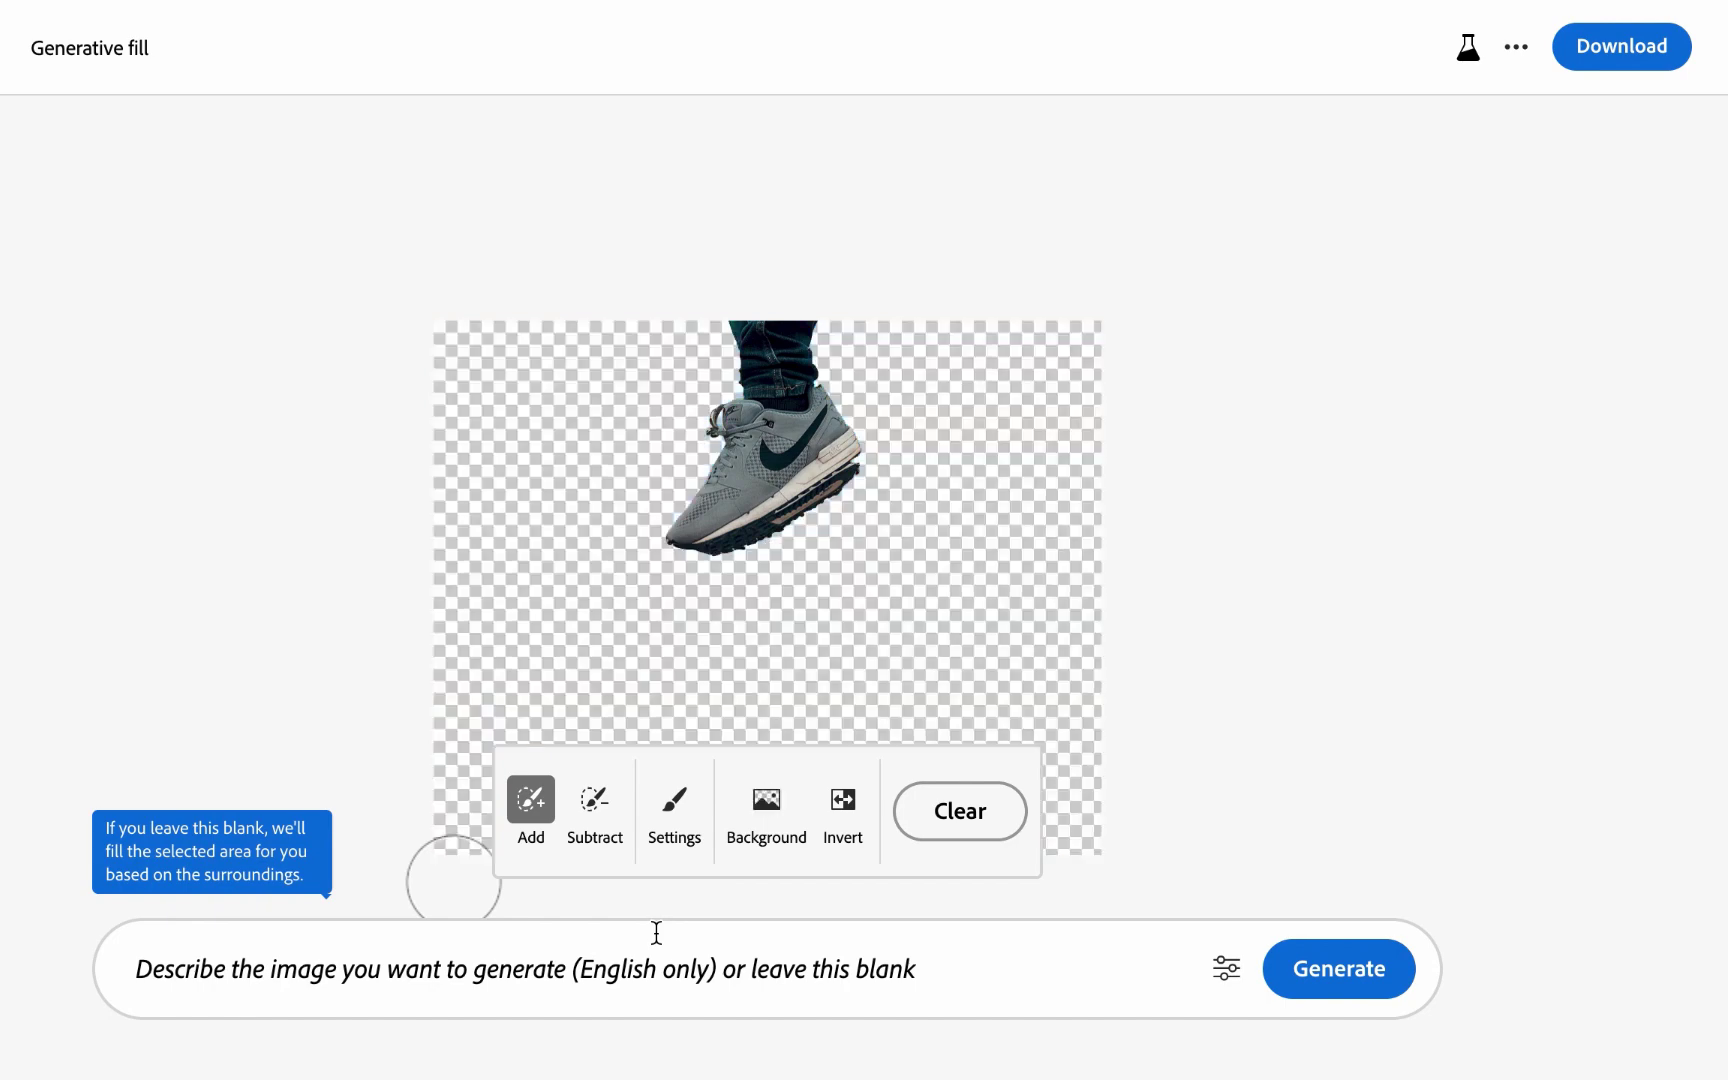
{"action": "left_click", "coordinate": [482, 945]}
{"action": "type", "text": "Beach"}
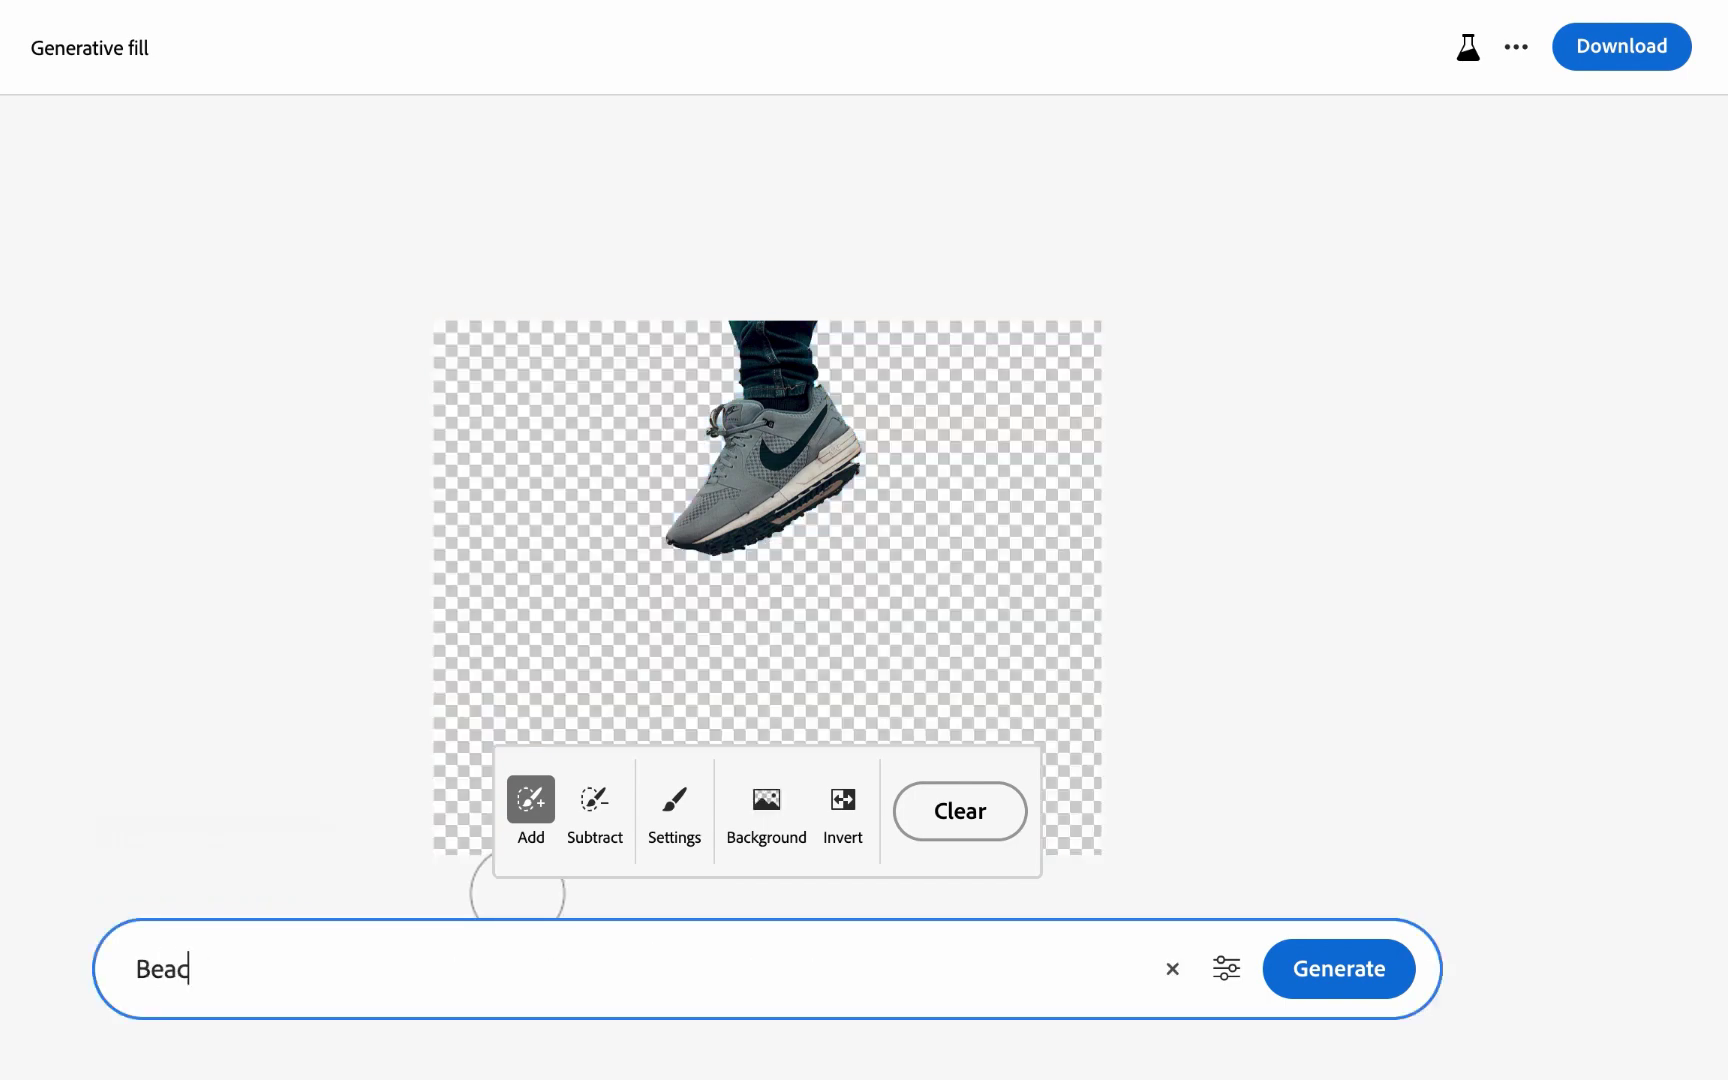
{"action": "left_click", "coordinate": [1356, 978]}
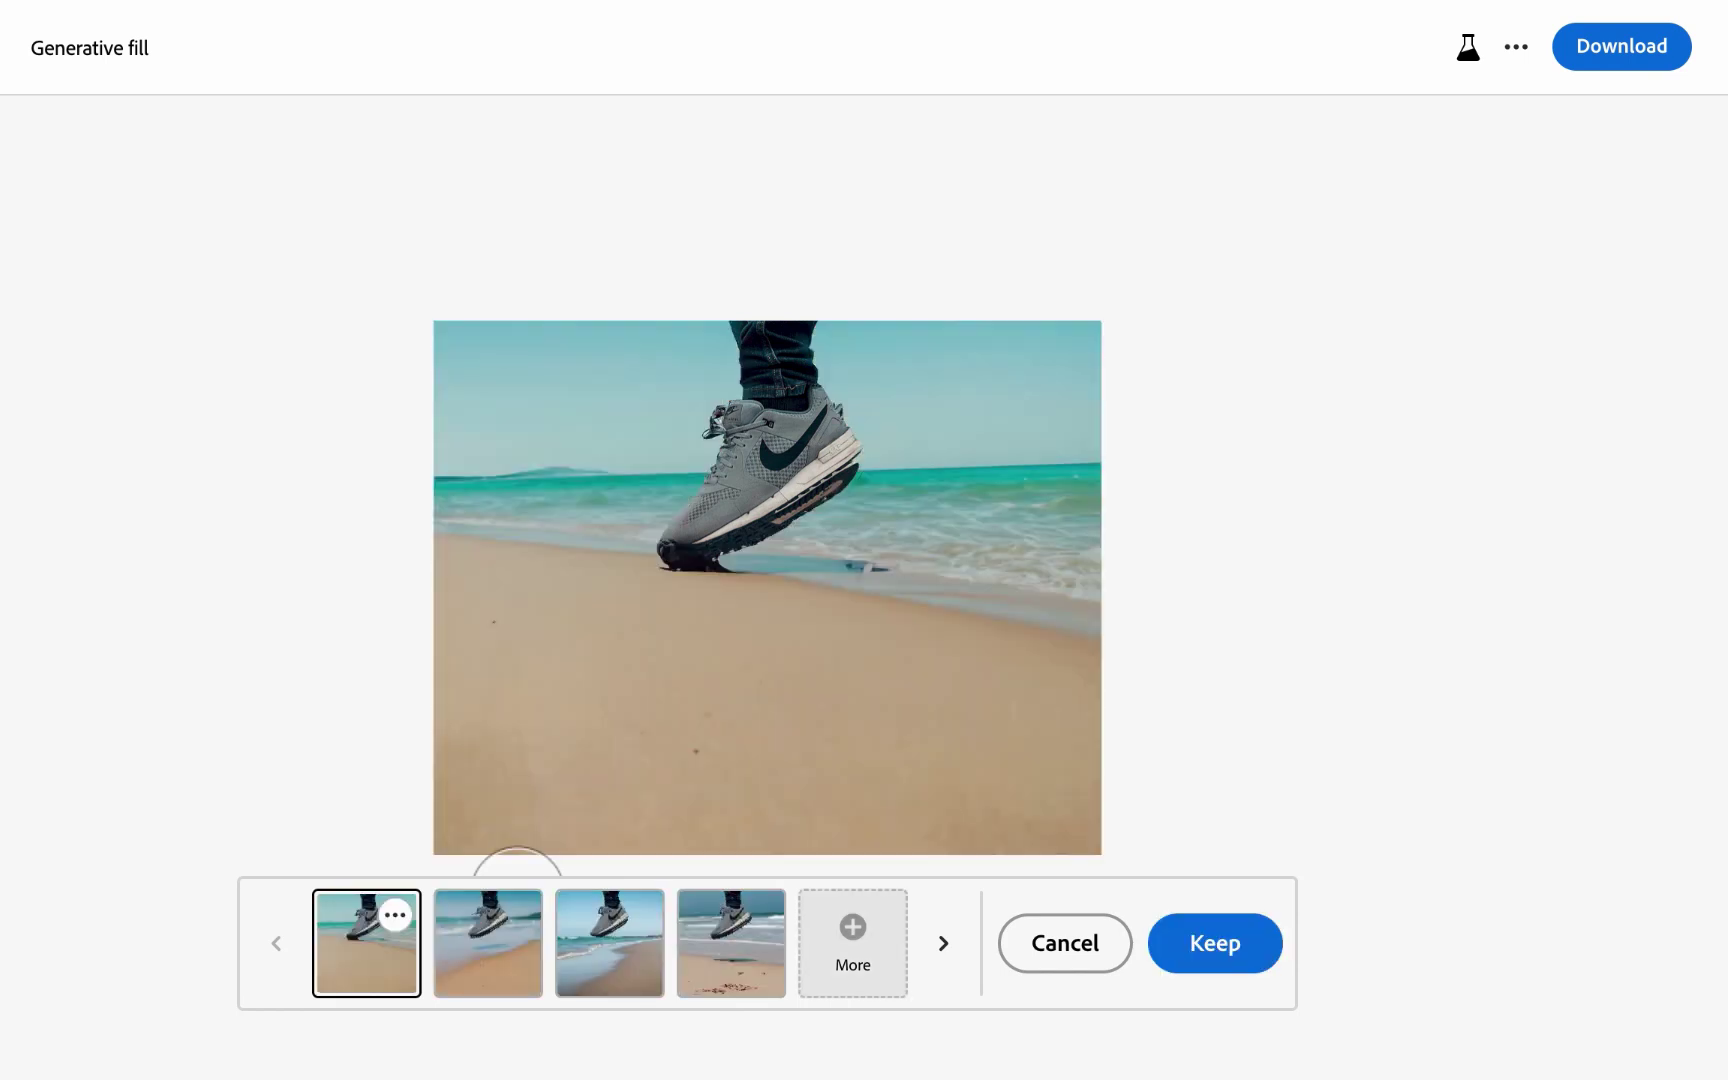
Flip through the second, third and fourth beach variants, ending on the fourth
{"action": "left_click", "coordinate": [504, 952]}
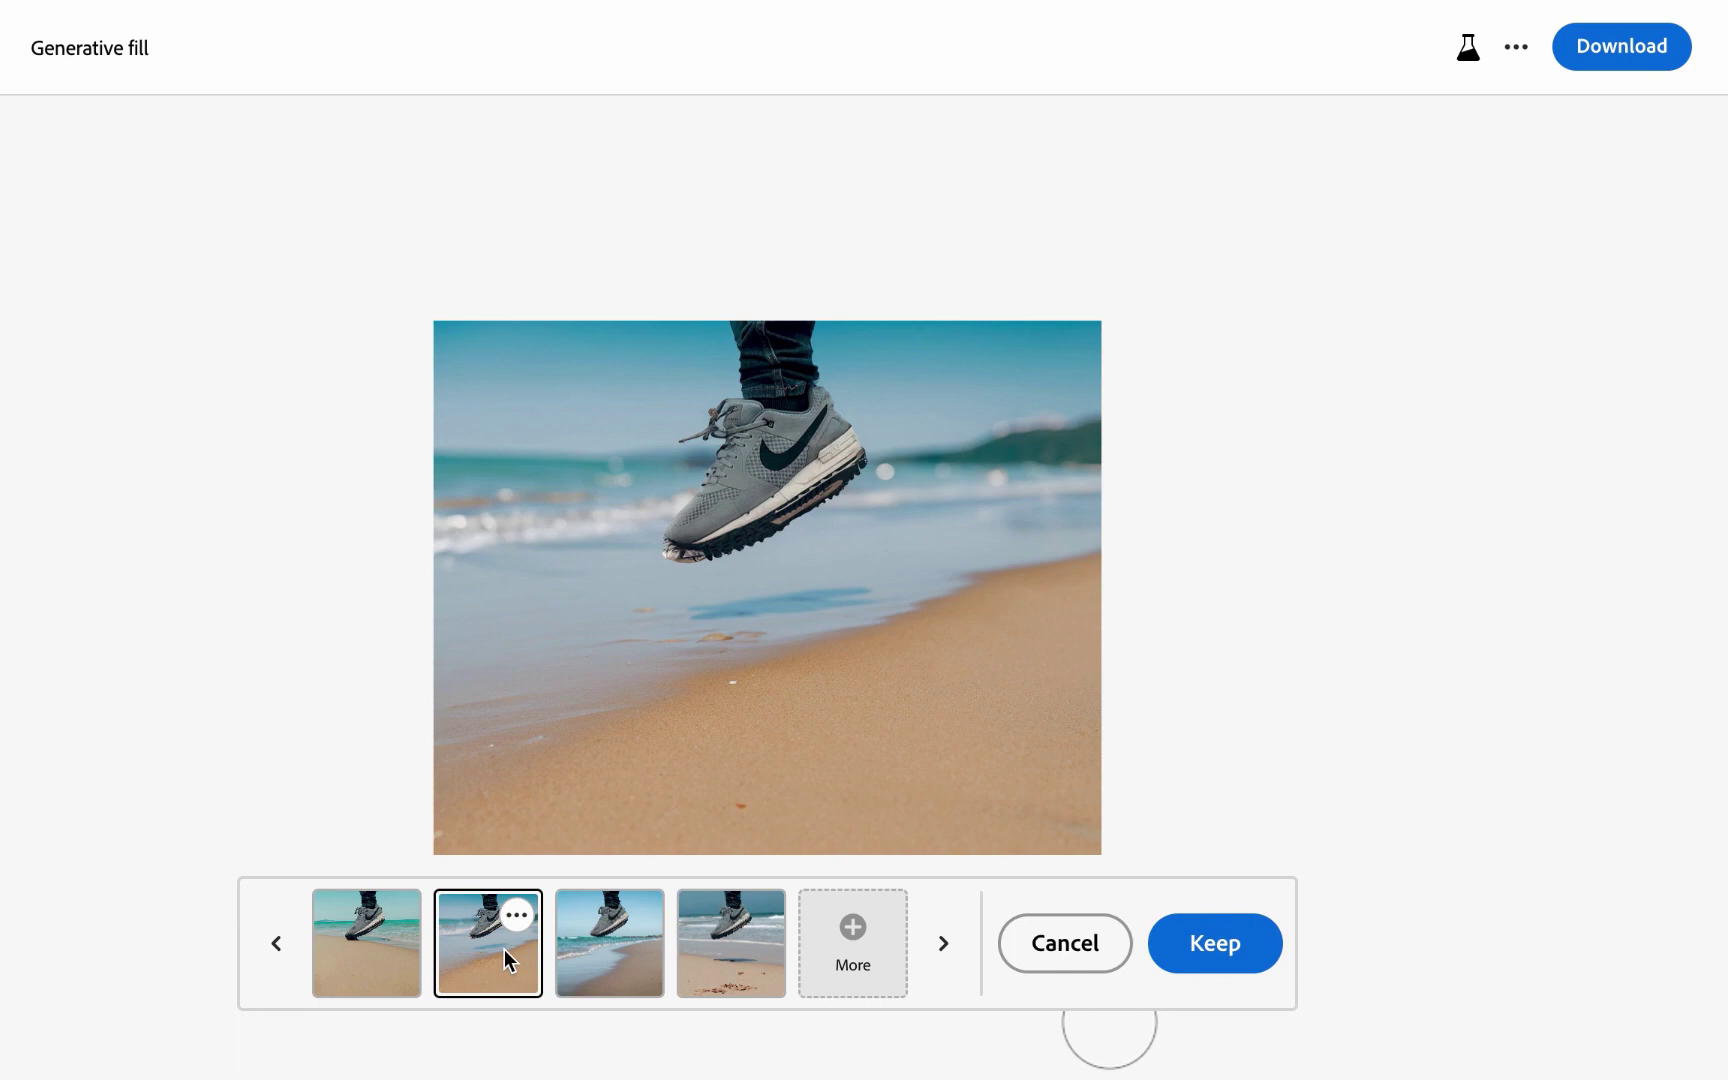
{"action": "left_click", "coordinate": [610, 936]}
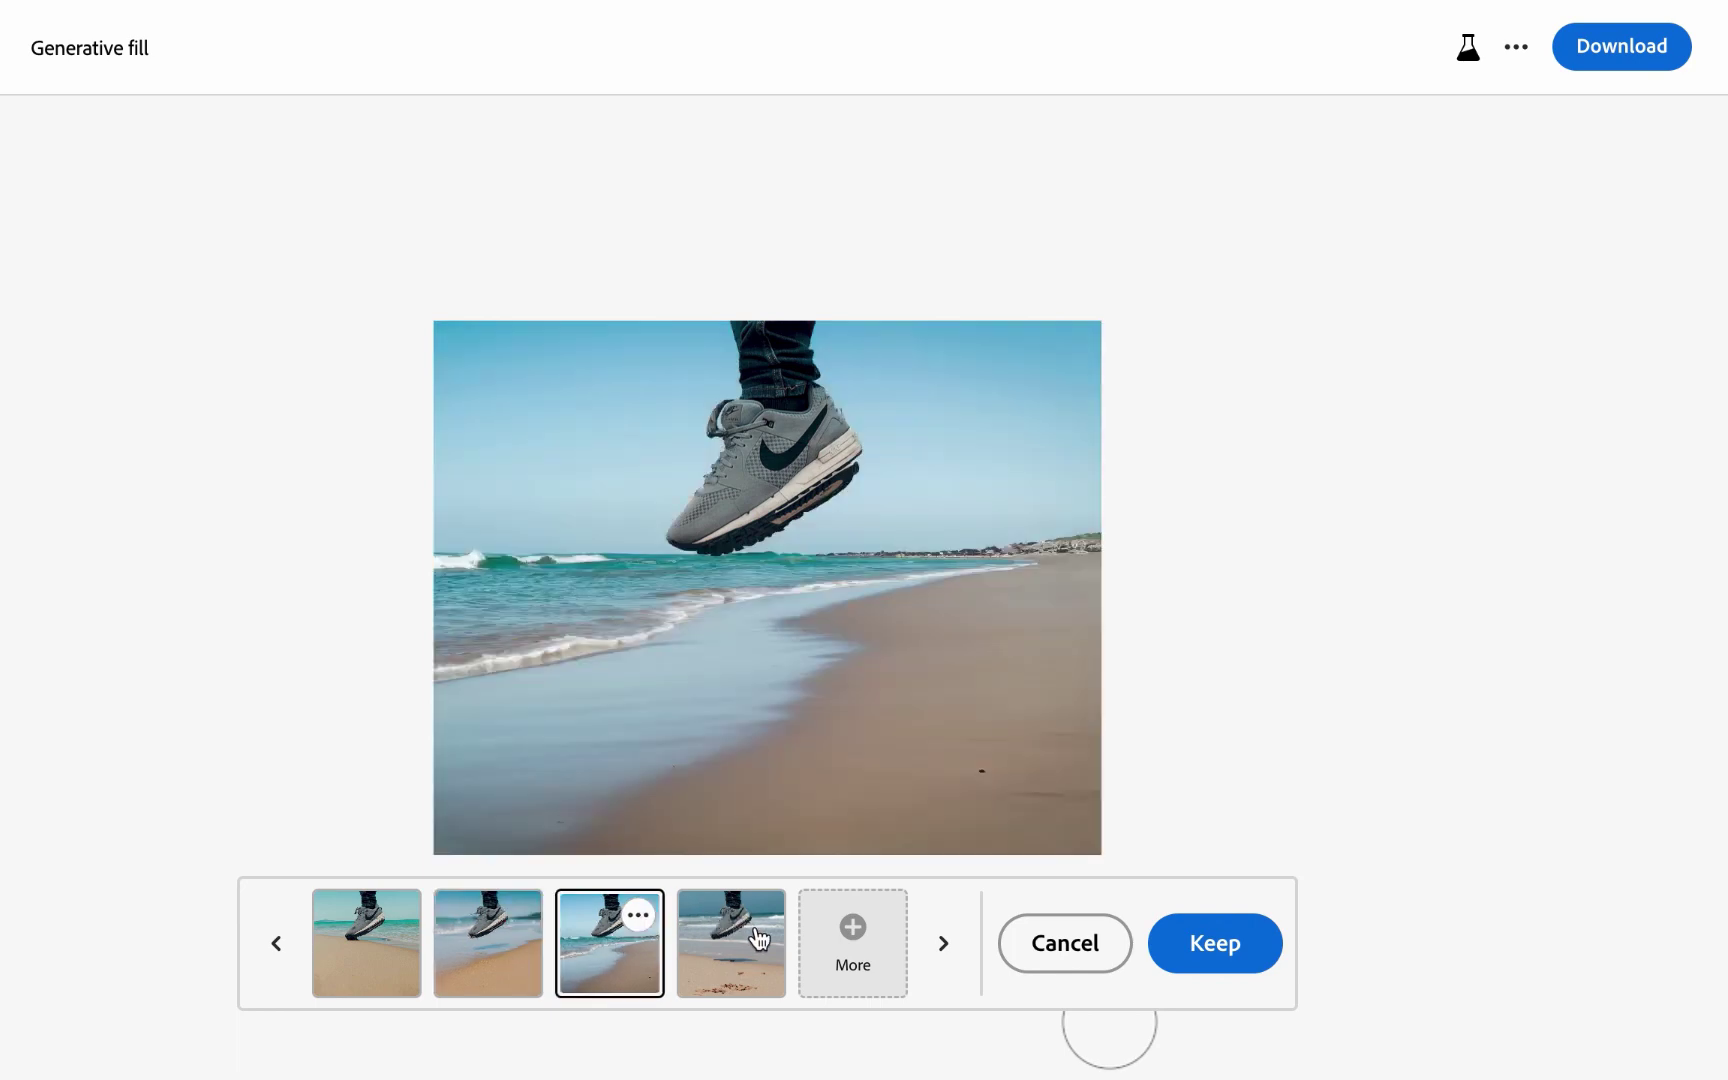
{"action": "left_click", "coordinate": [736, 962]}
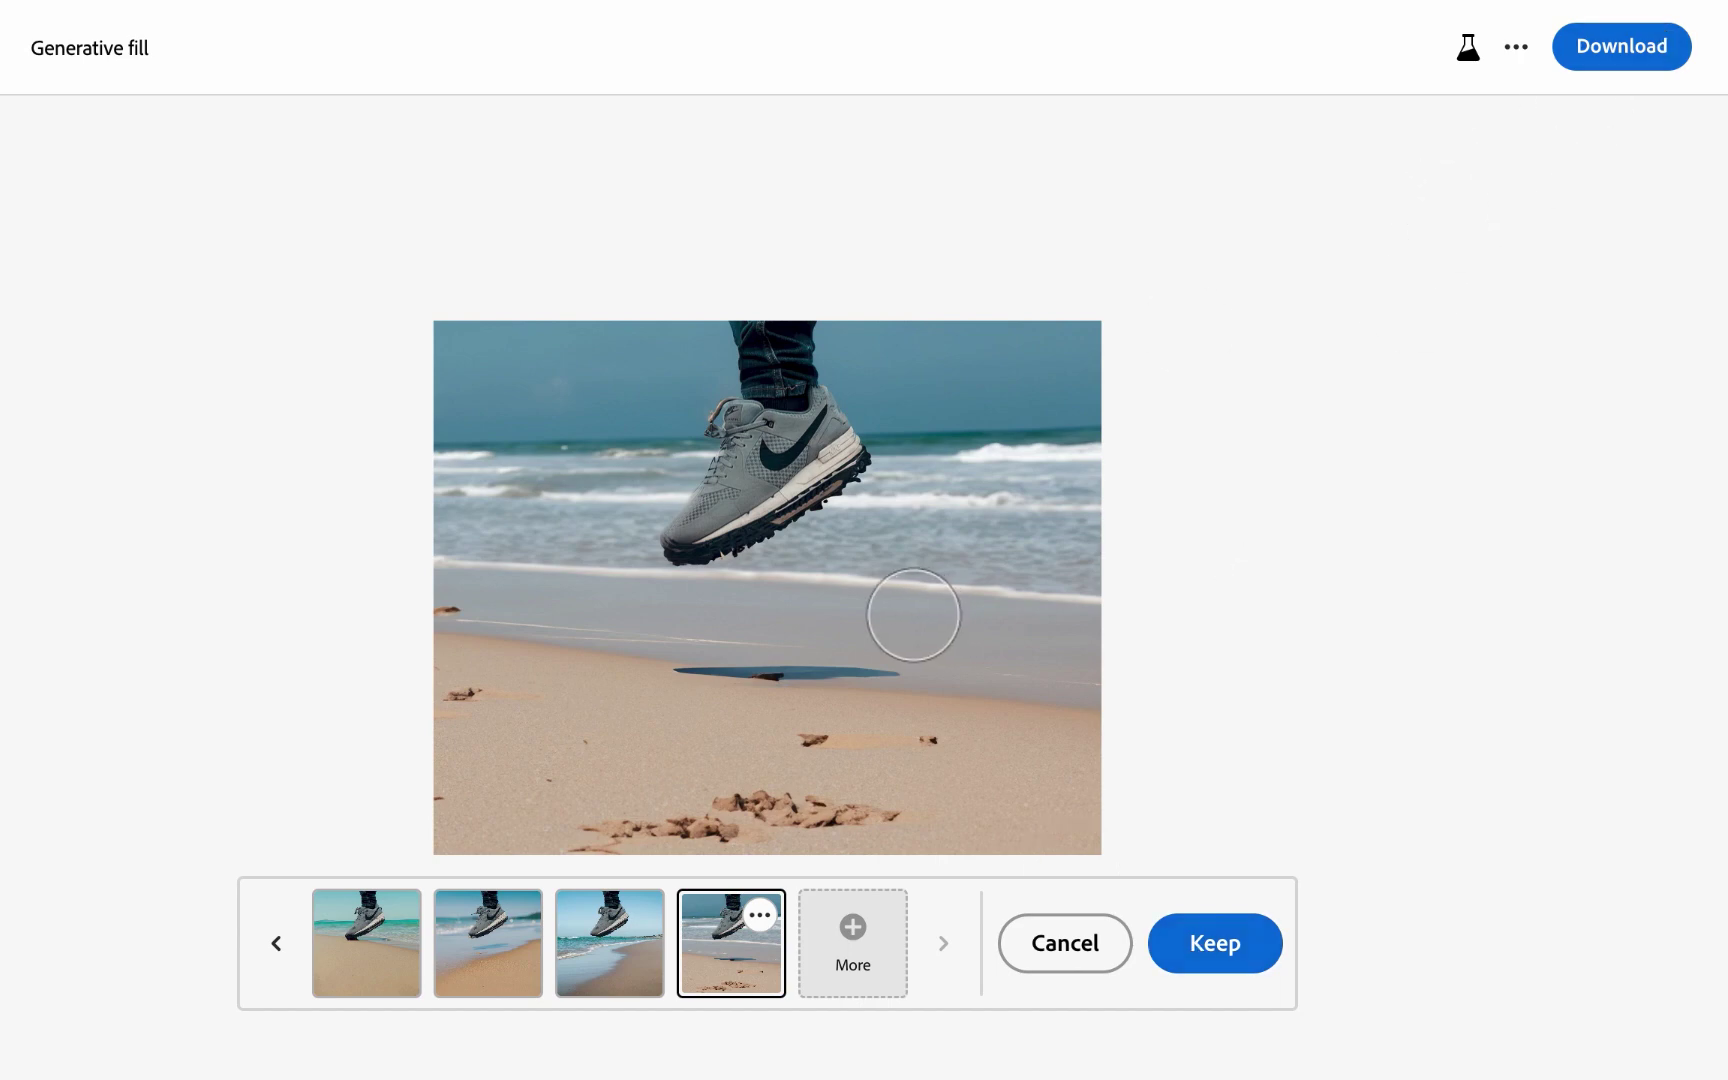
{"action": "left_click", "coordinate": [604, 977]}
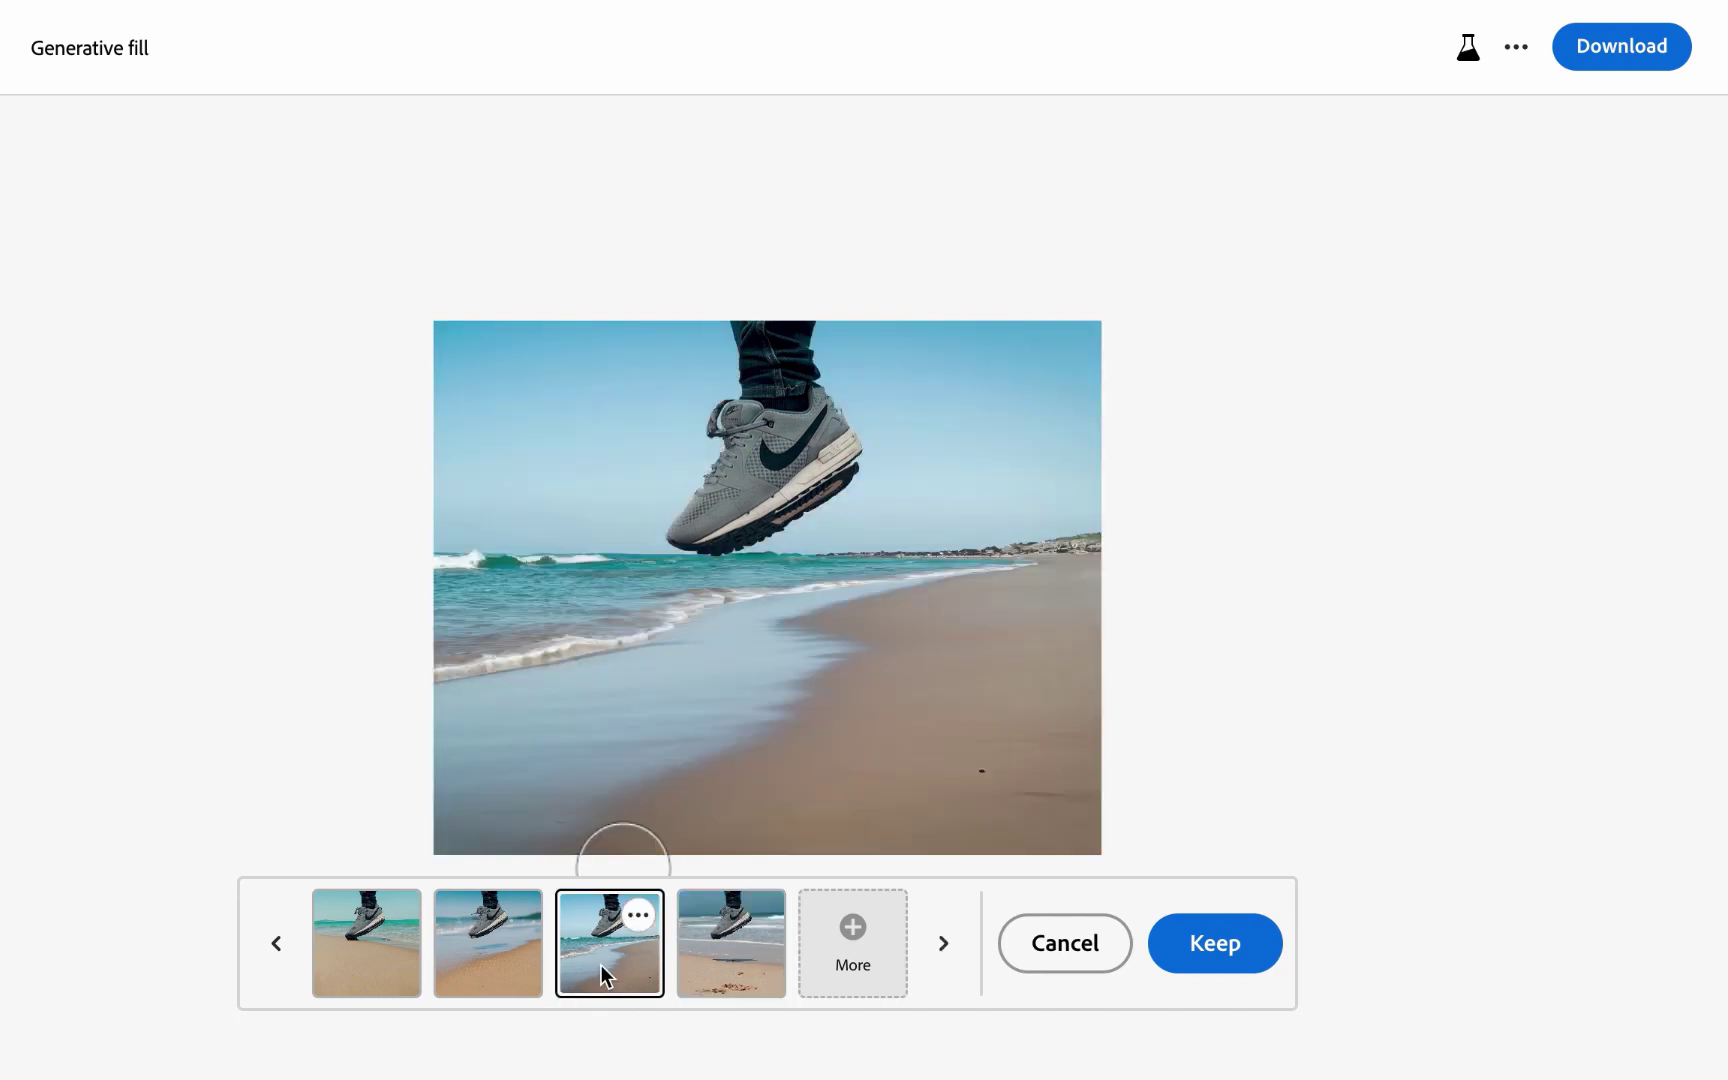
{"action": "left_click", "coordinate": [507, 980]}
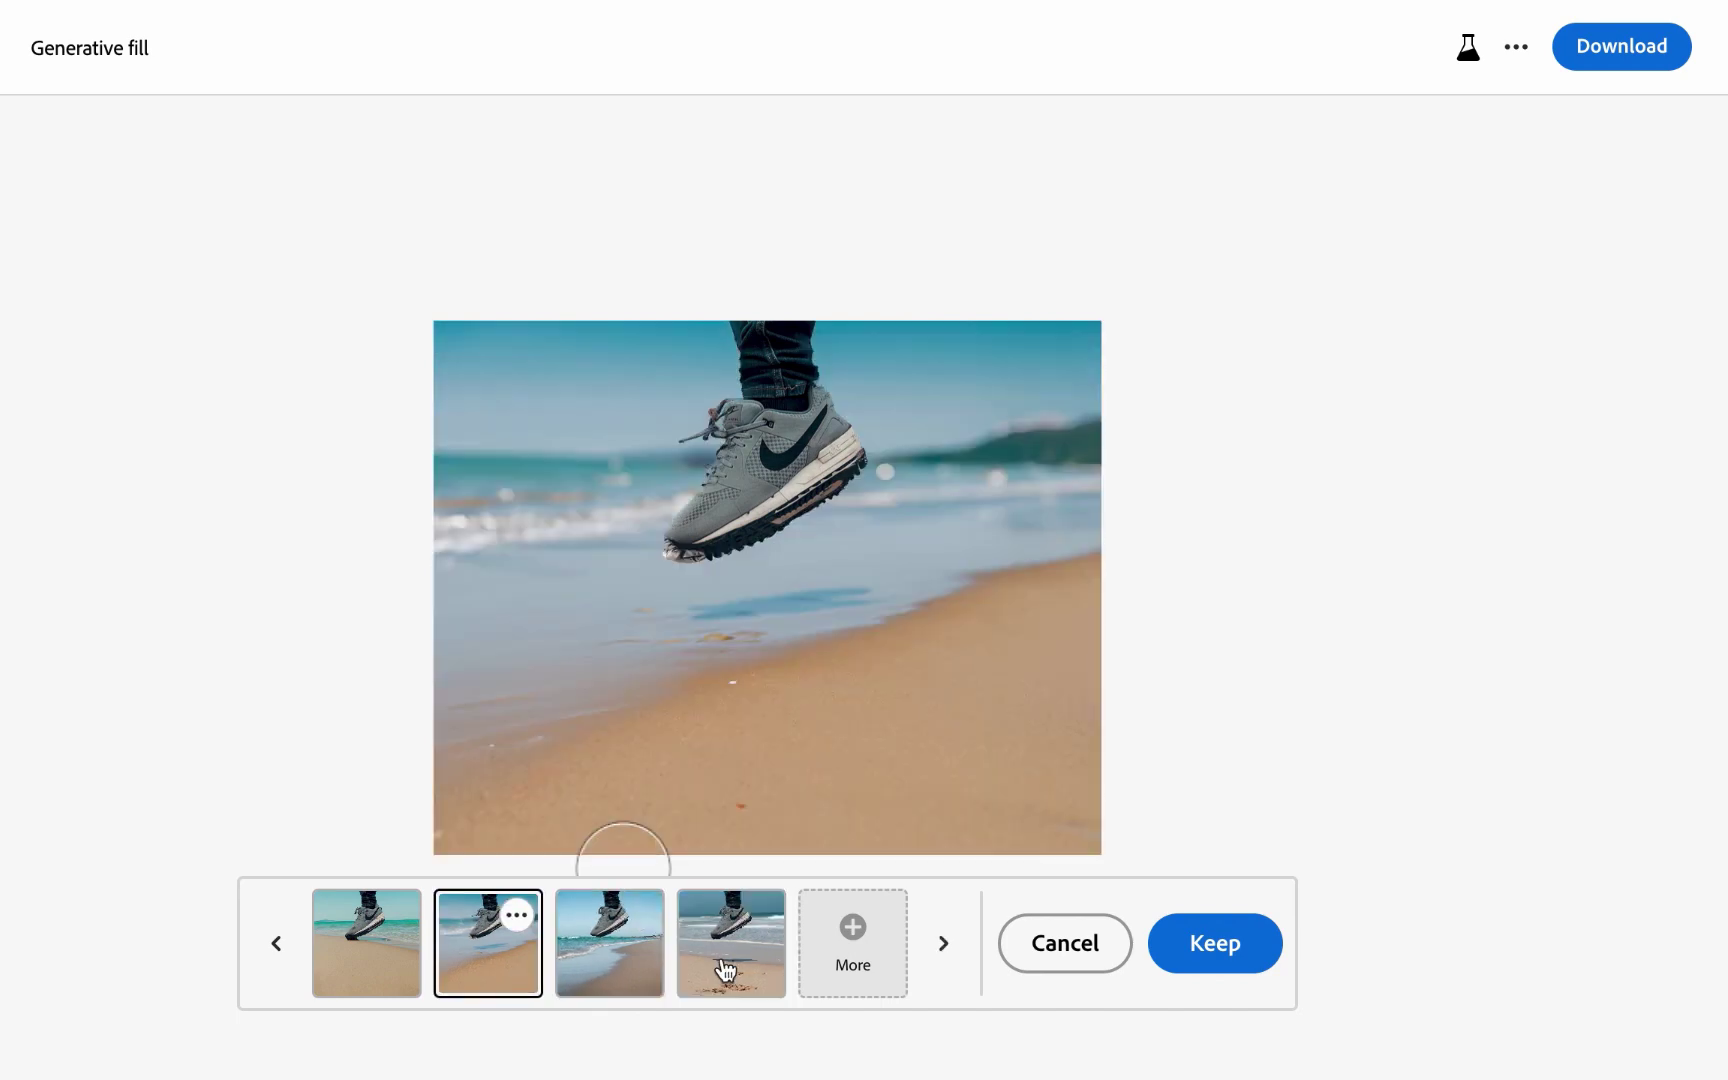
{"action": "left_click", "coordinate": [725, 970]}
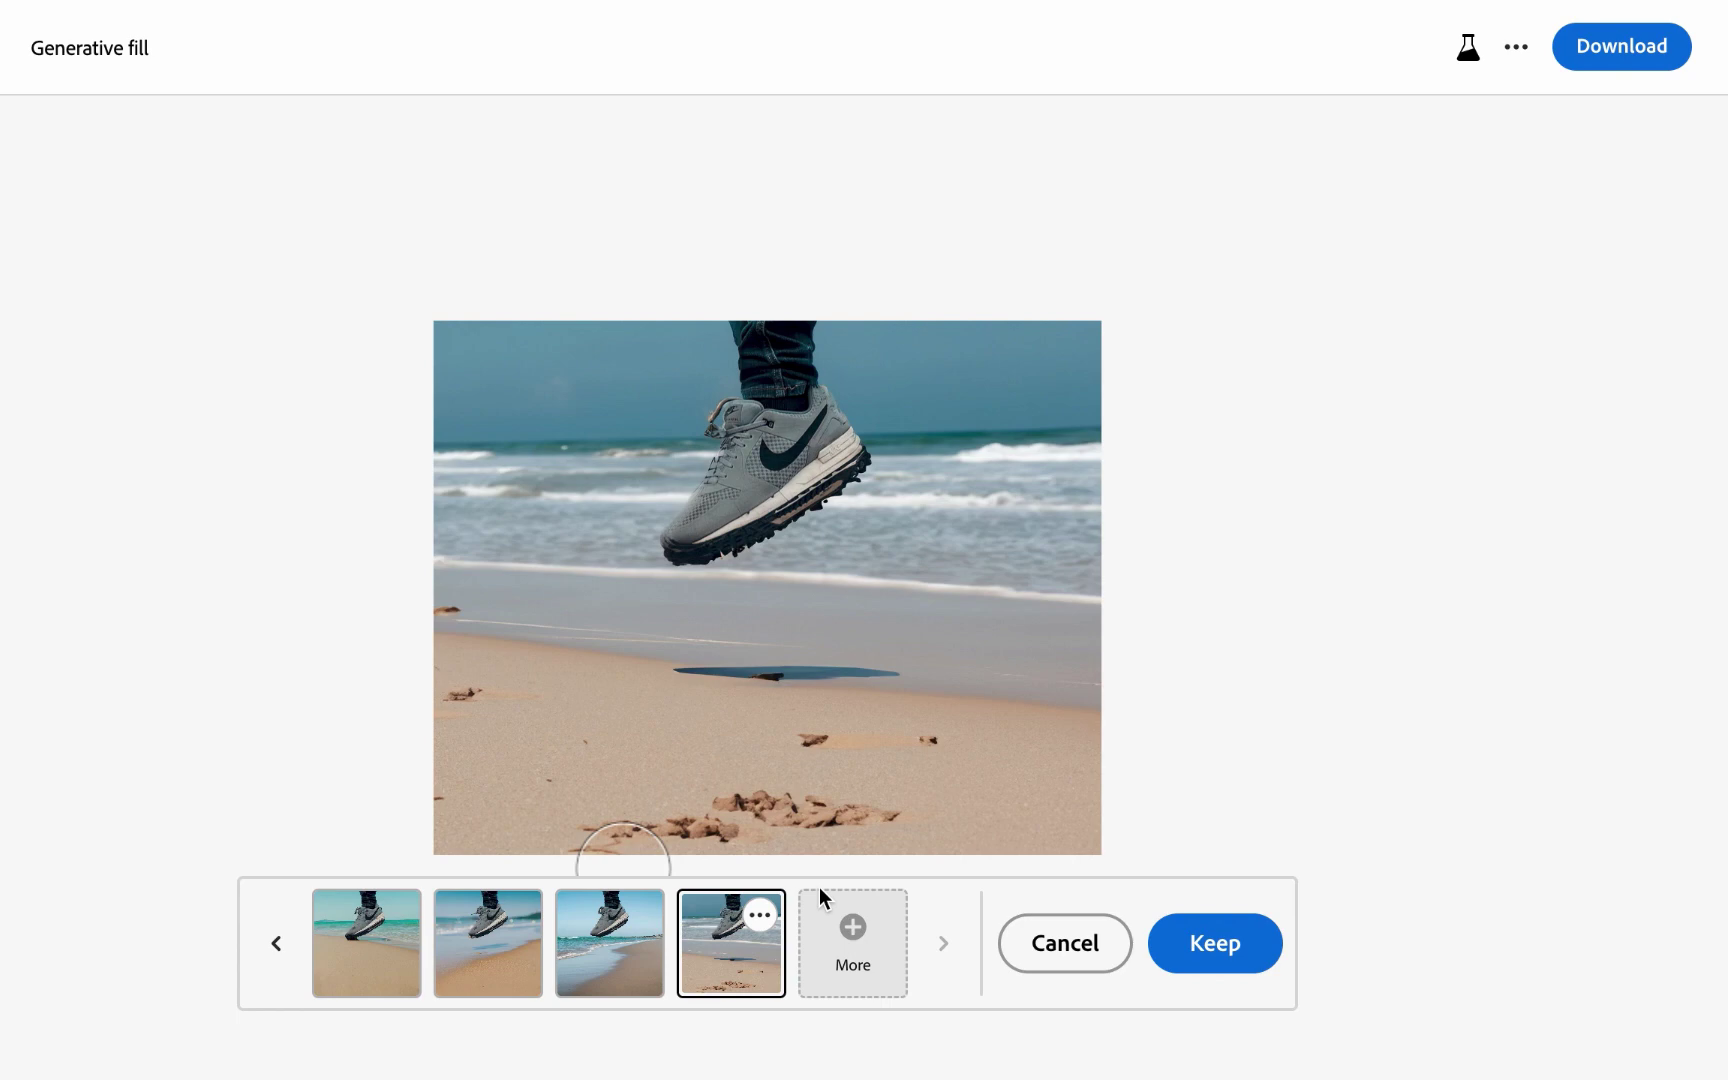
Generate more beach variants and preview them, including the rocky cliff and blue-sky beach
{"action": "left_click", "coordinate": [847, 937]}
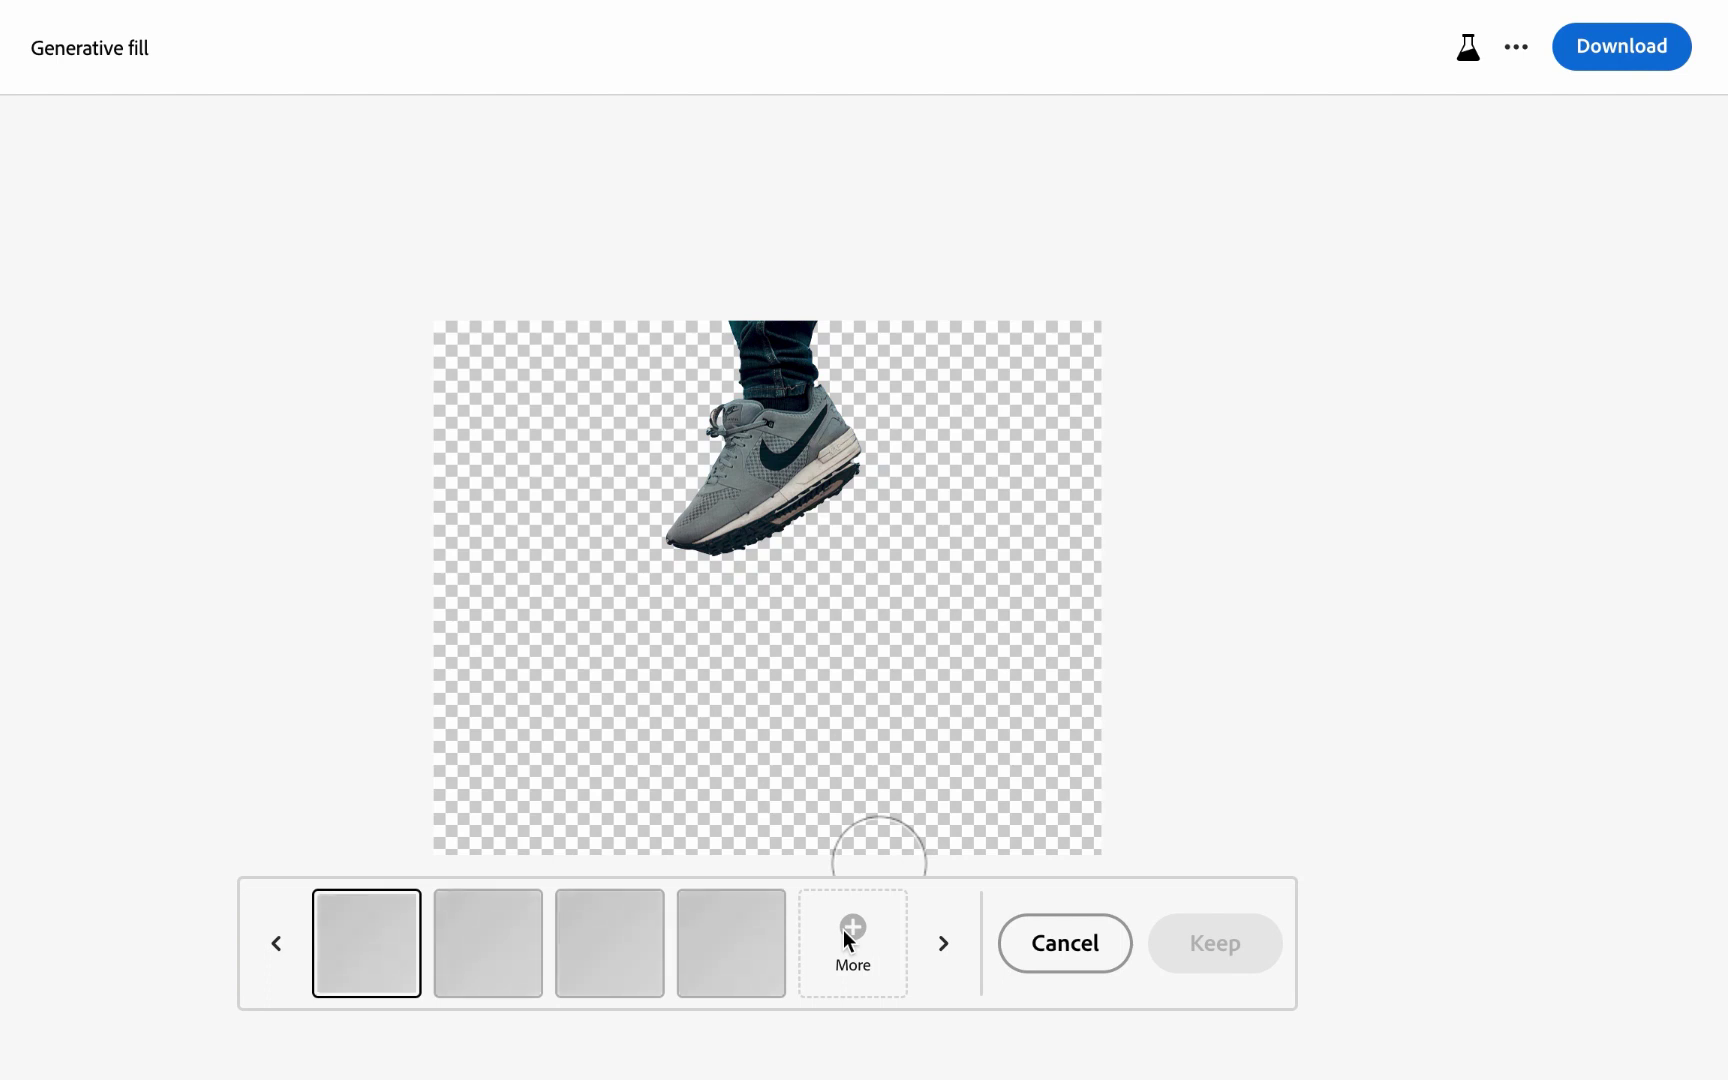
{"action": "left_click", "coordinate": [504, 937]}
{"action": "left_click", "coordinate": [595, 930]}
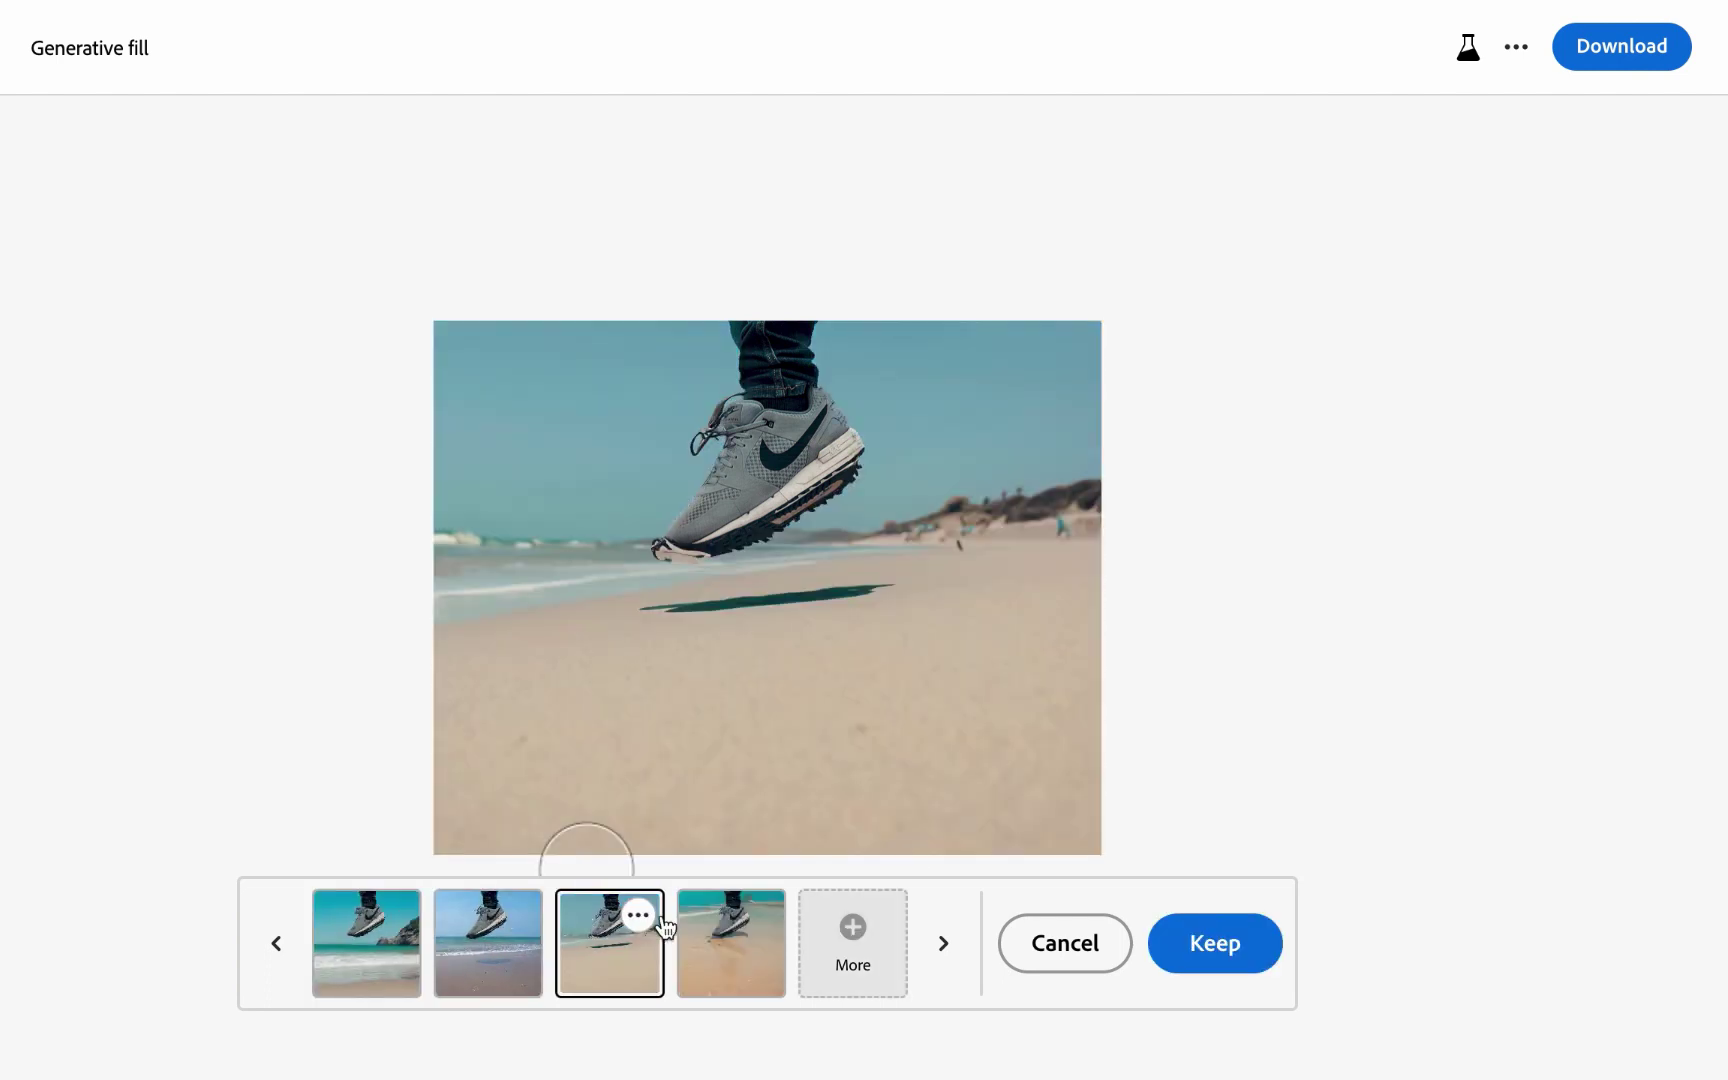
{"action": "left_click", "coordinate": [718, 920]}
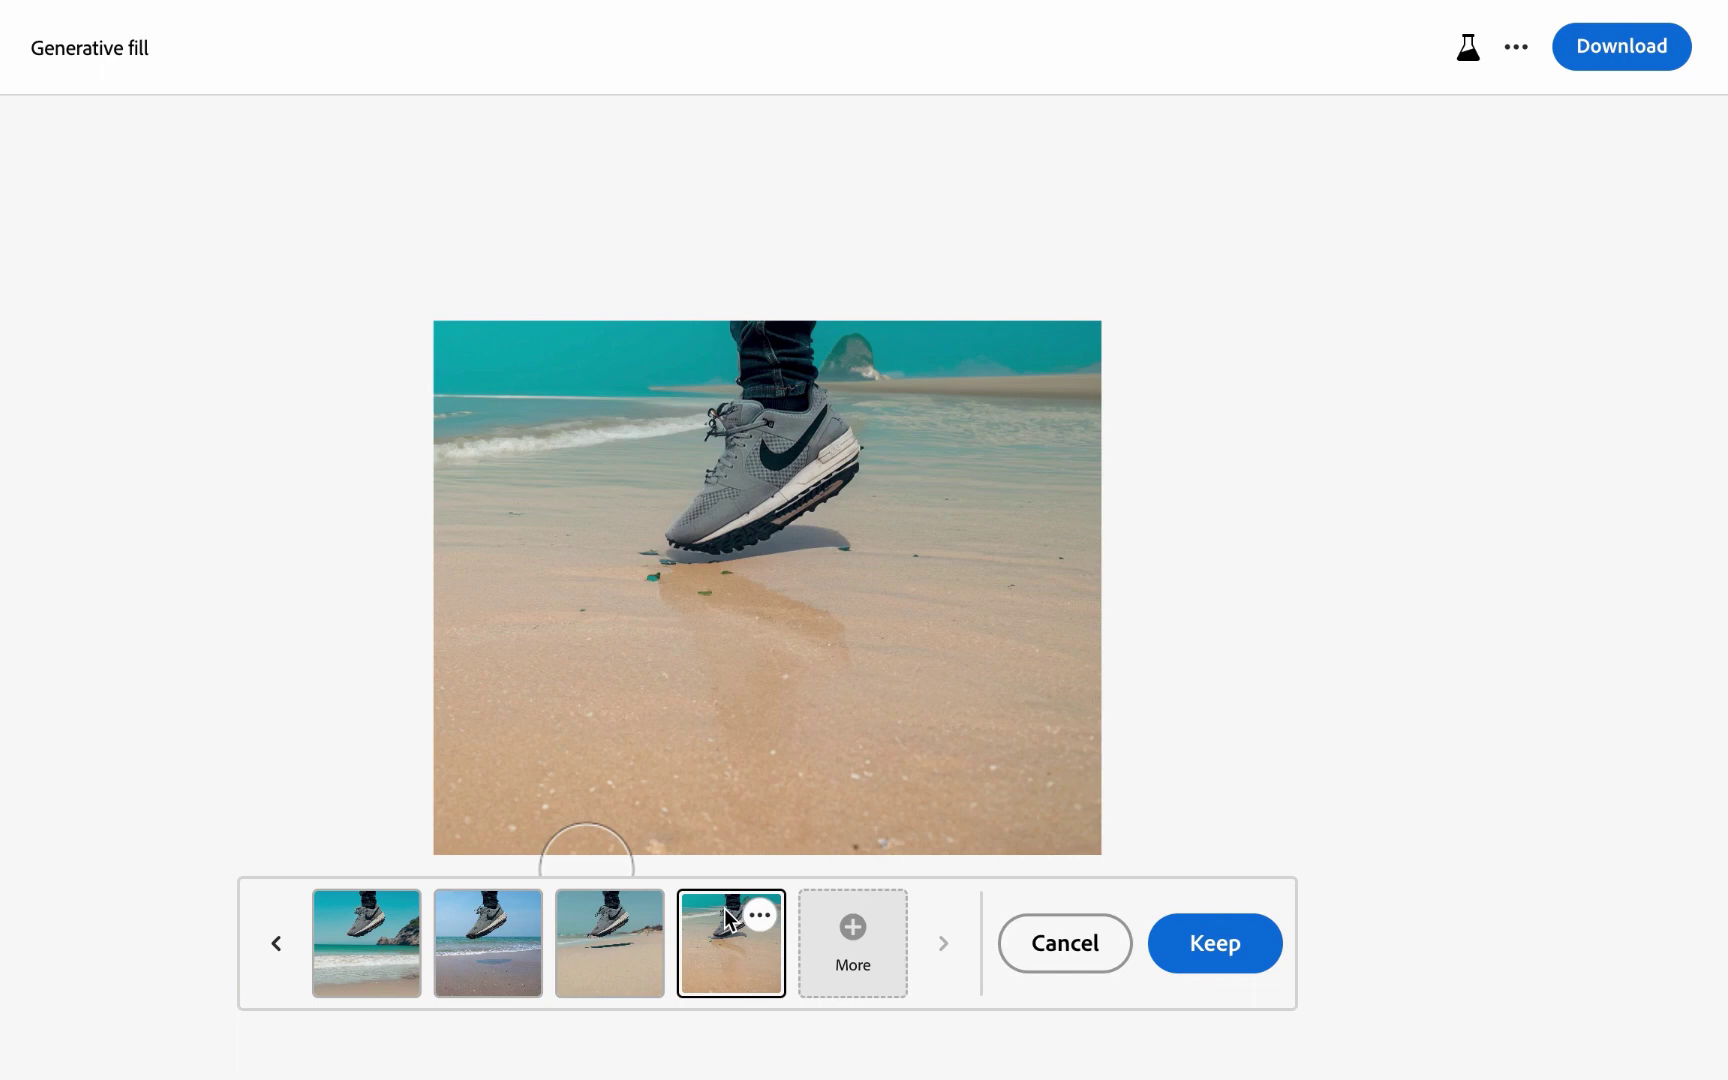
{"action": "left_click", "coordinate": [348, 927]}
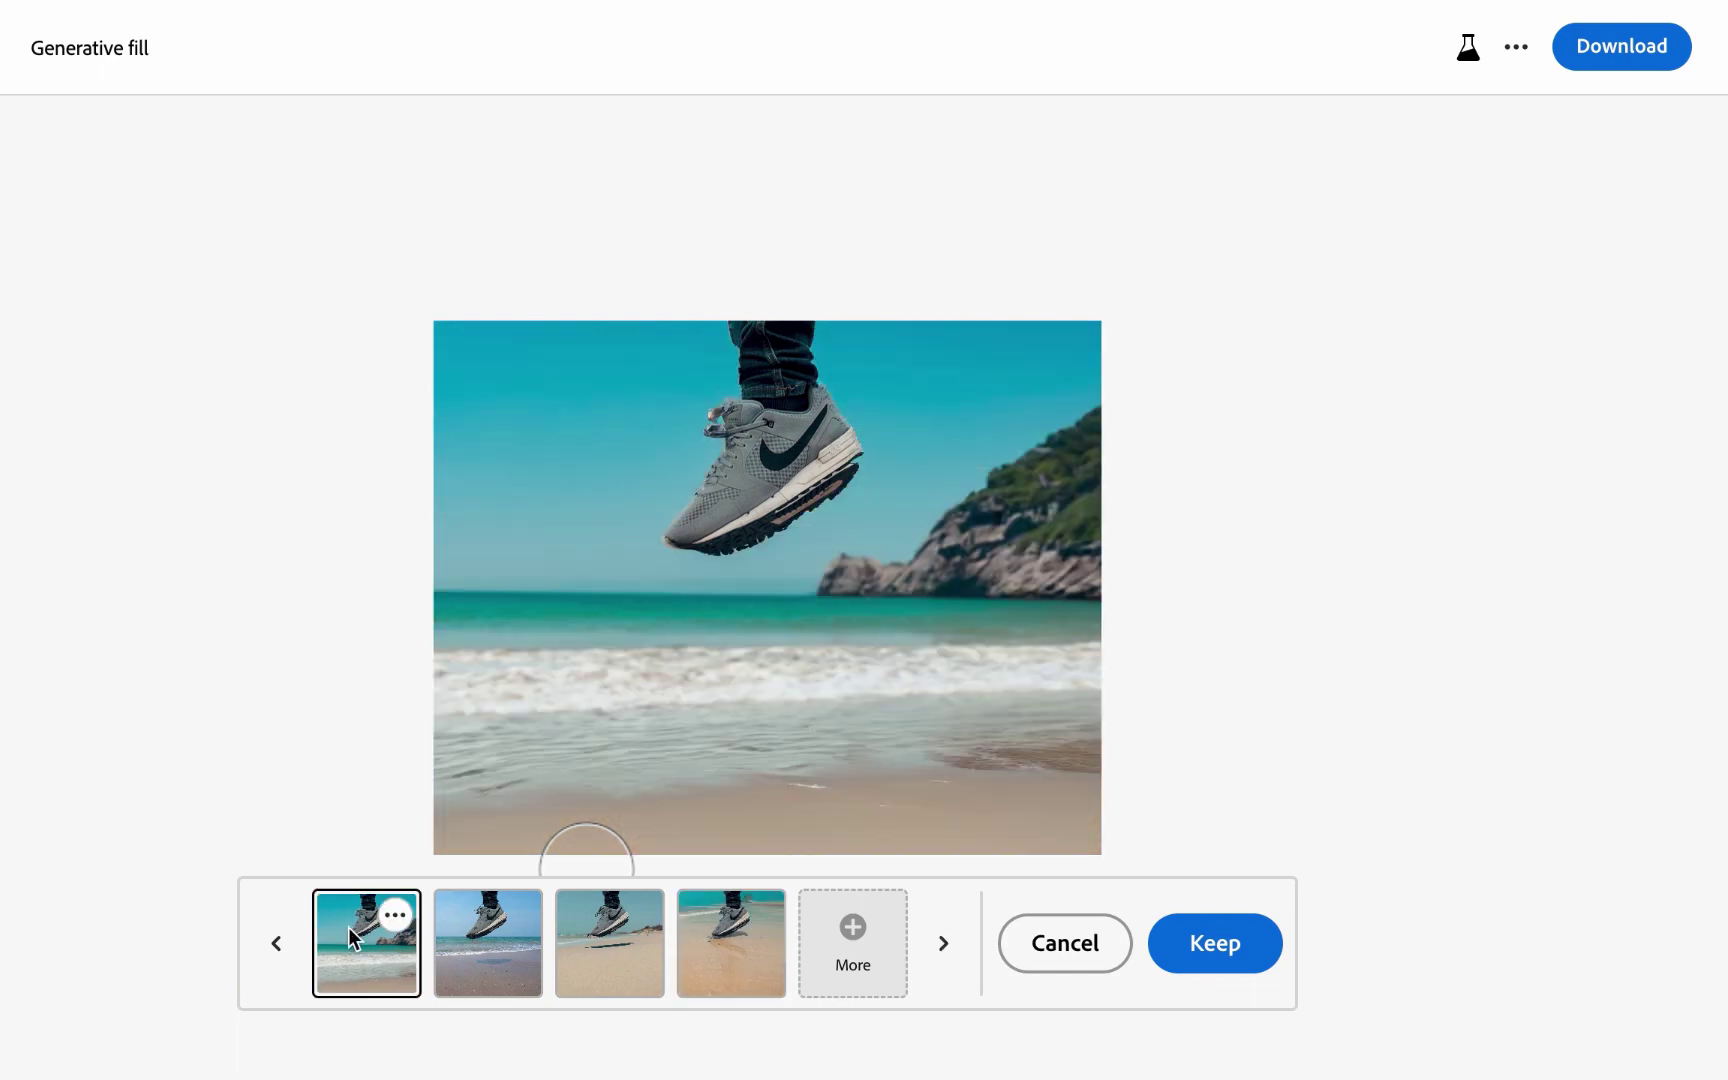
{"action": "left_click", "coordinate": [470, 943]}
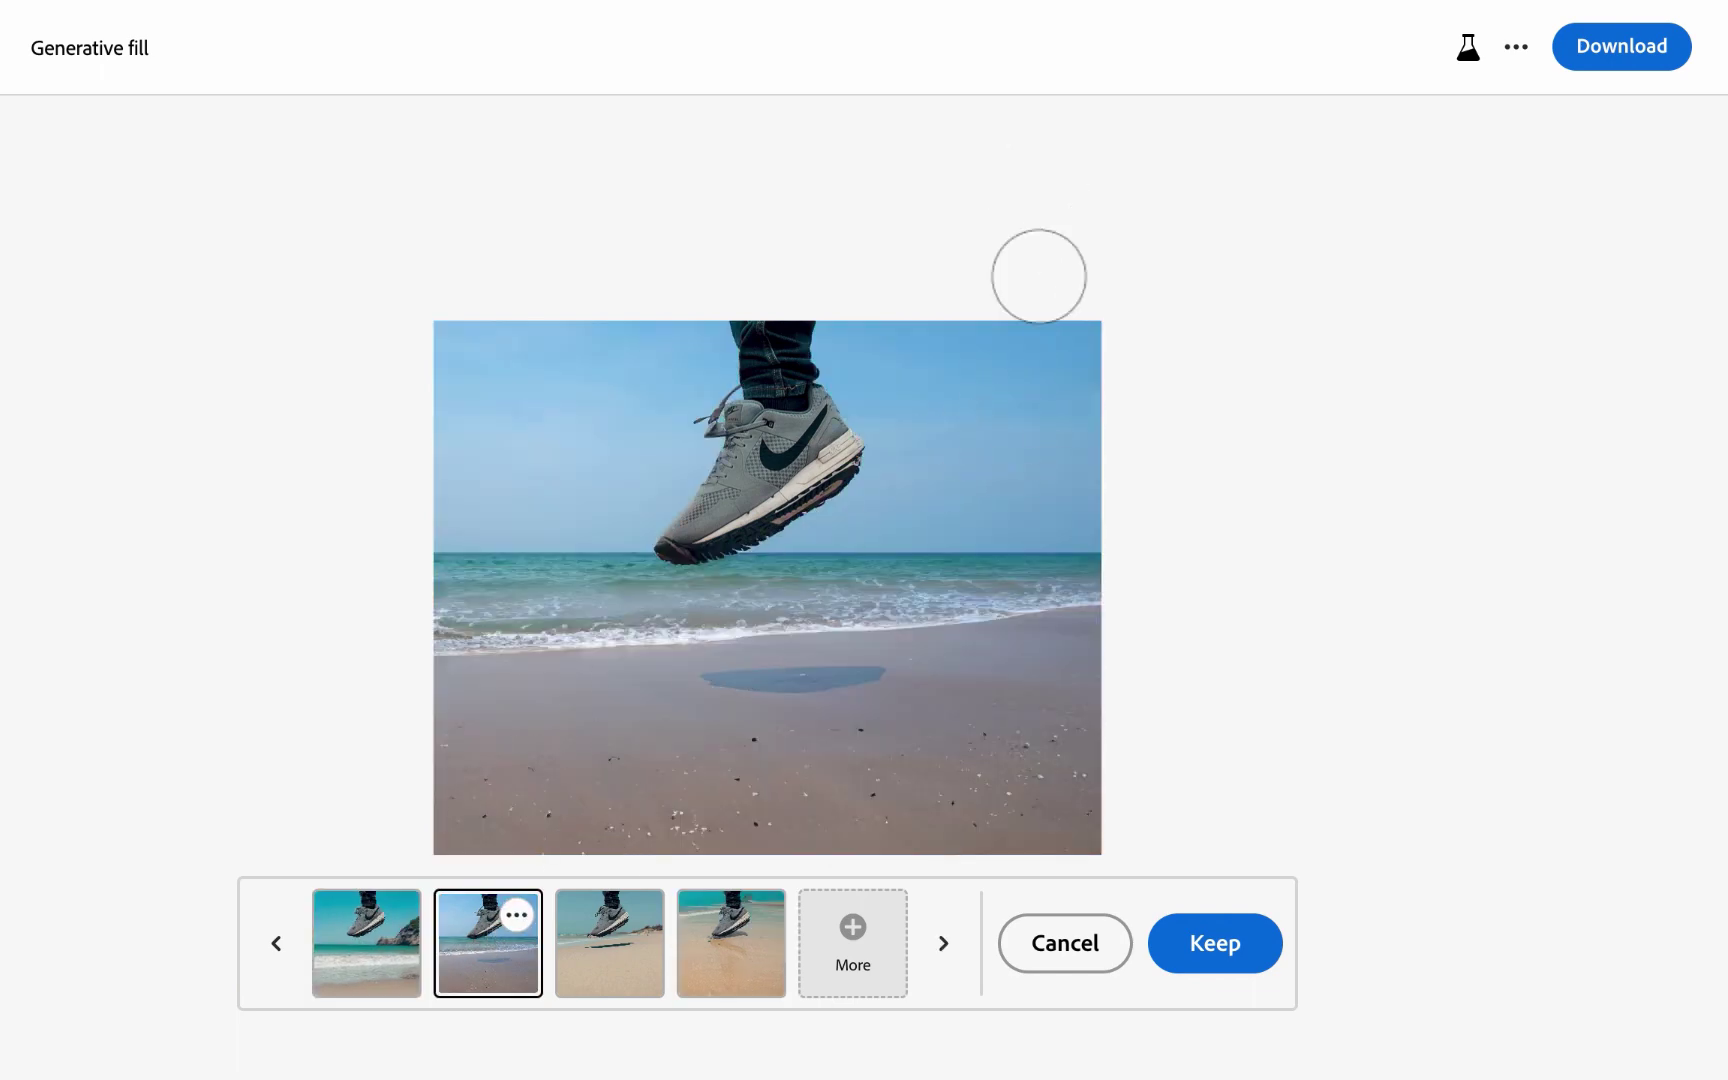
Leave the variants without keeping one and select 'Beach' in the prompt
{"action": "left_click", "coordinate": [1075, 946]}
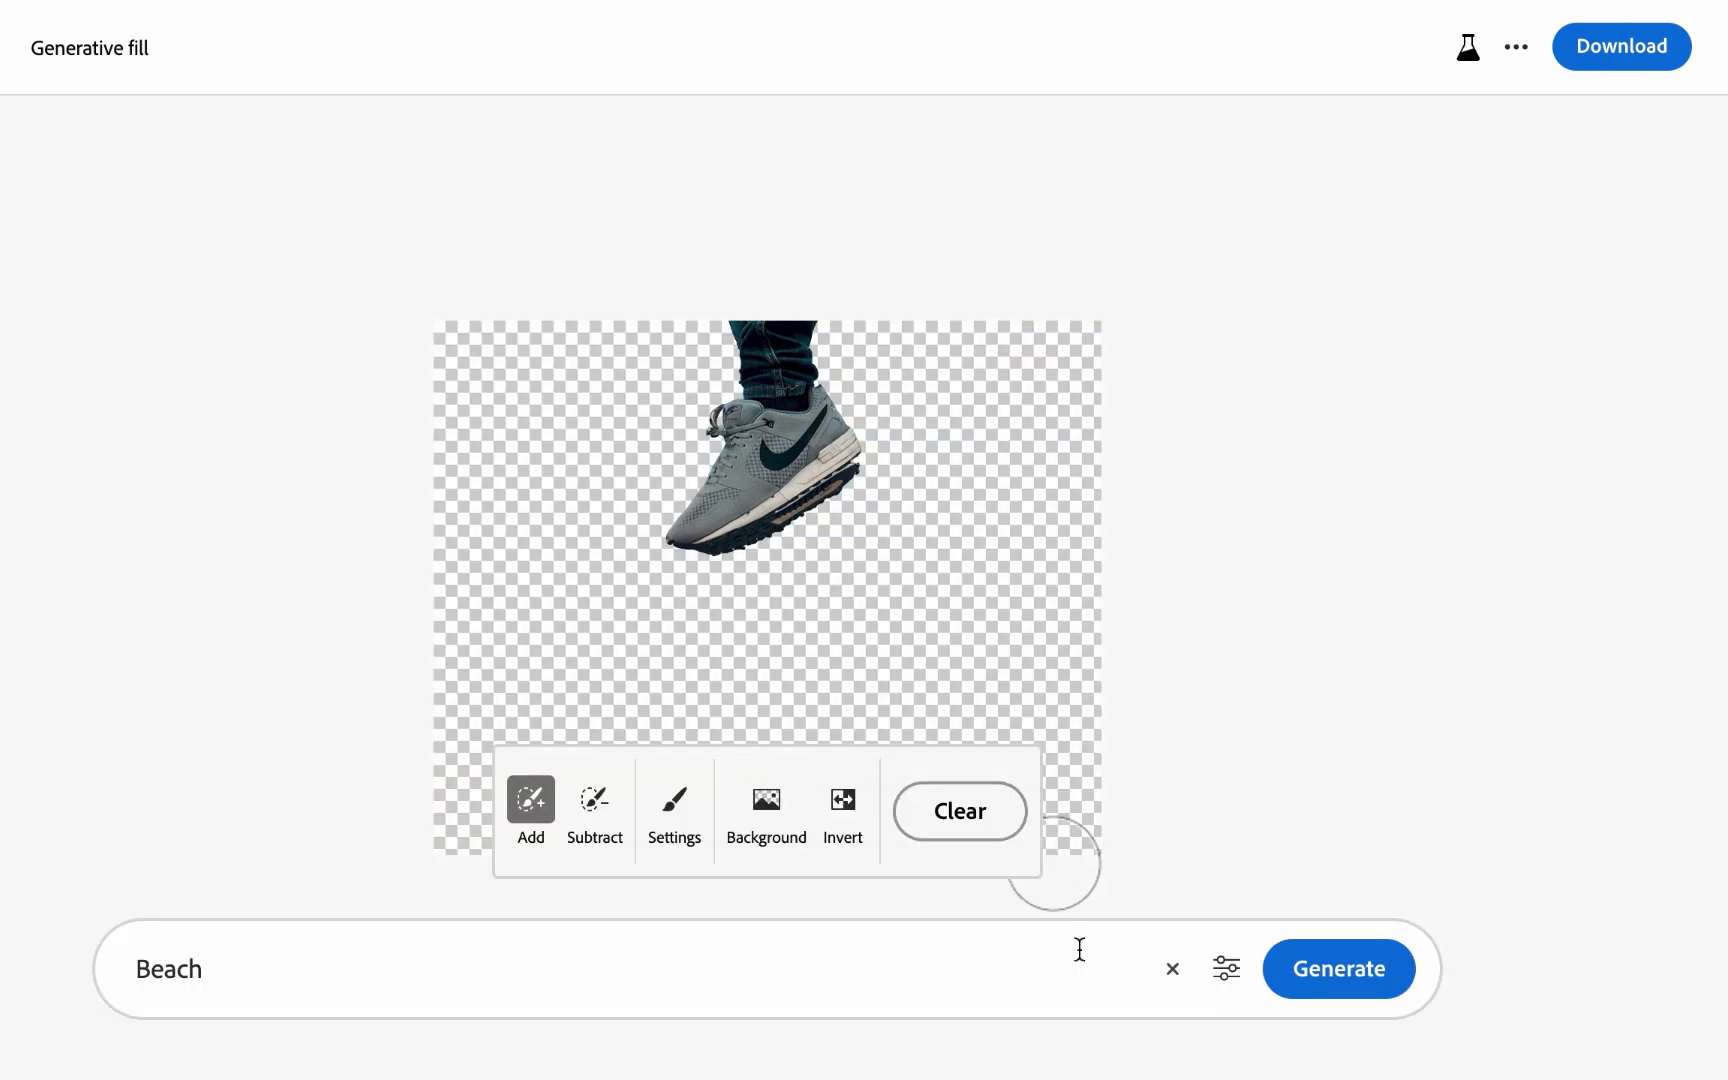
{"action": "left_click", "coordinate": [908, 990]}
{"action": "double_click", "coordinate": [865, 953]}
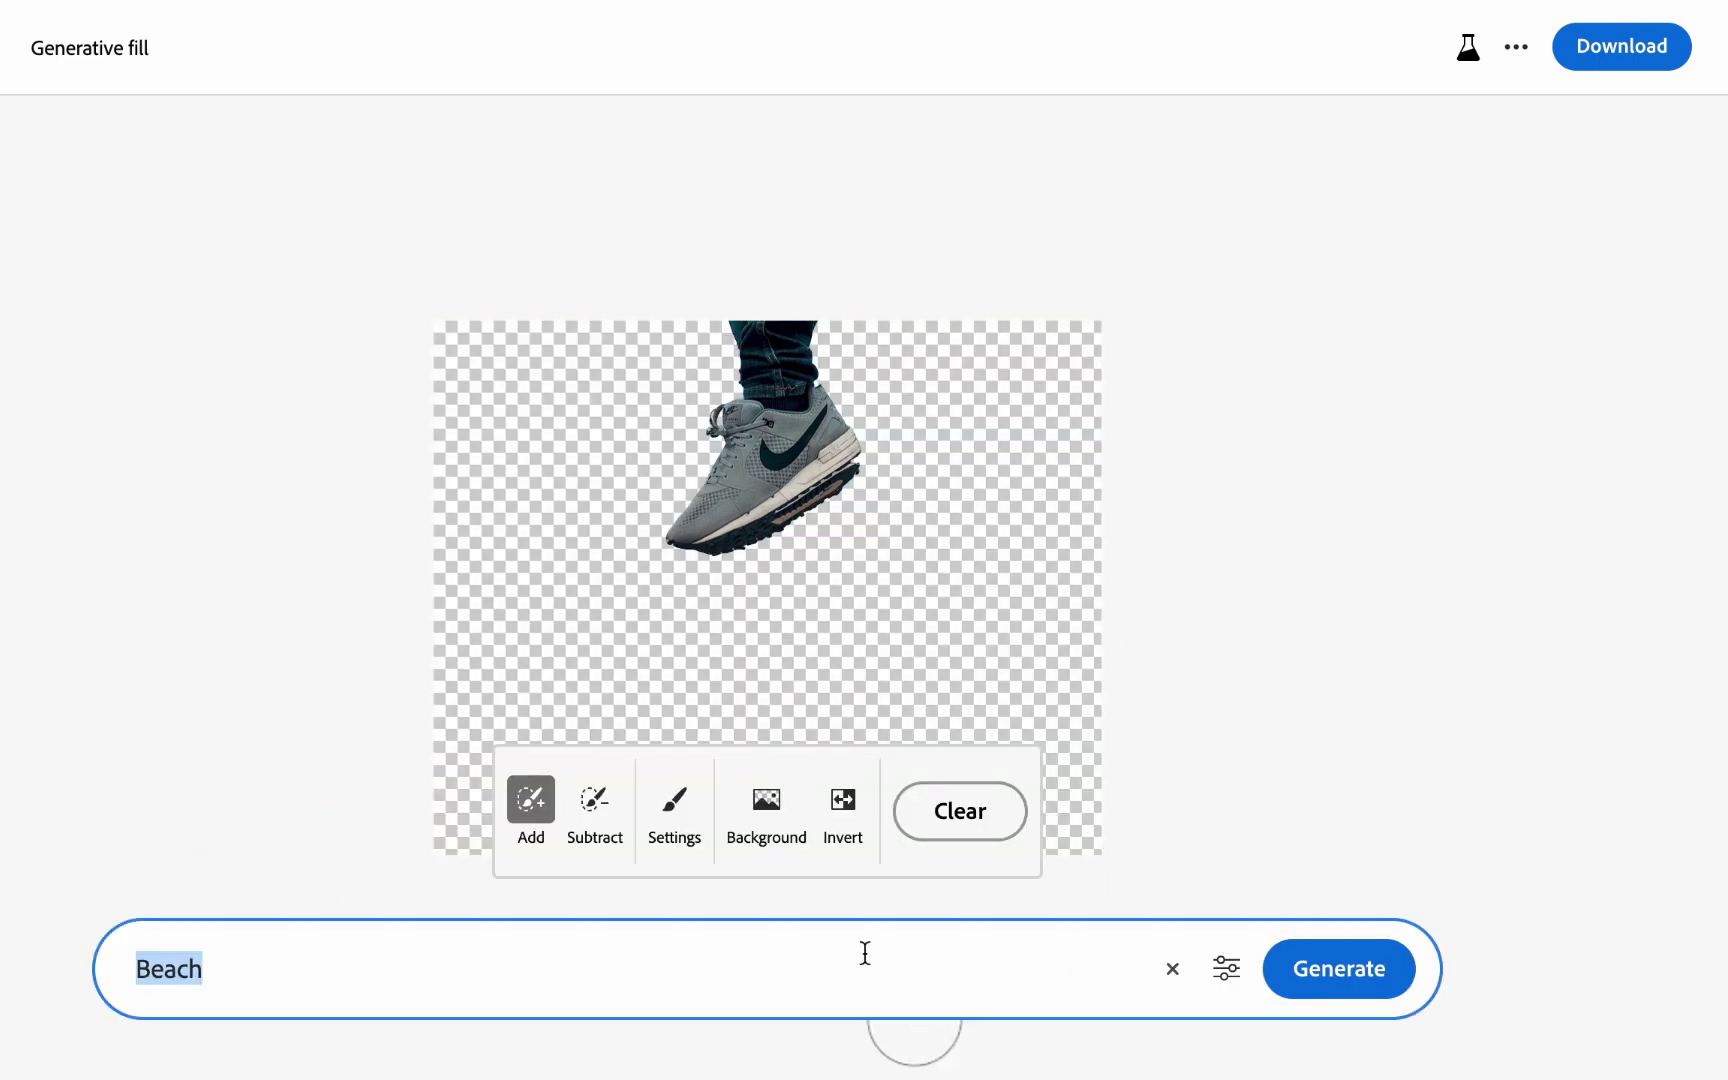
Replace the prompt with 'GRASS FIELD', generate, compare the house, lawn and tree variants, then request more
{"action": "key", "text": "BackSpace"}
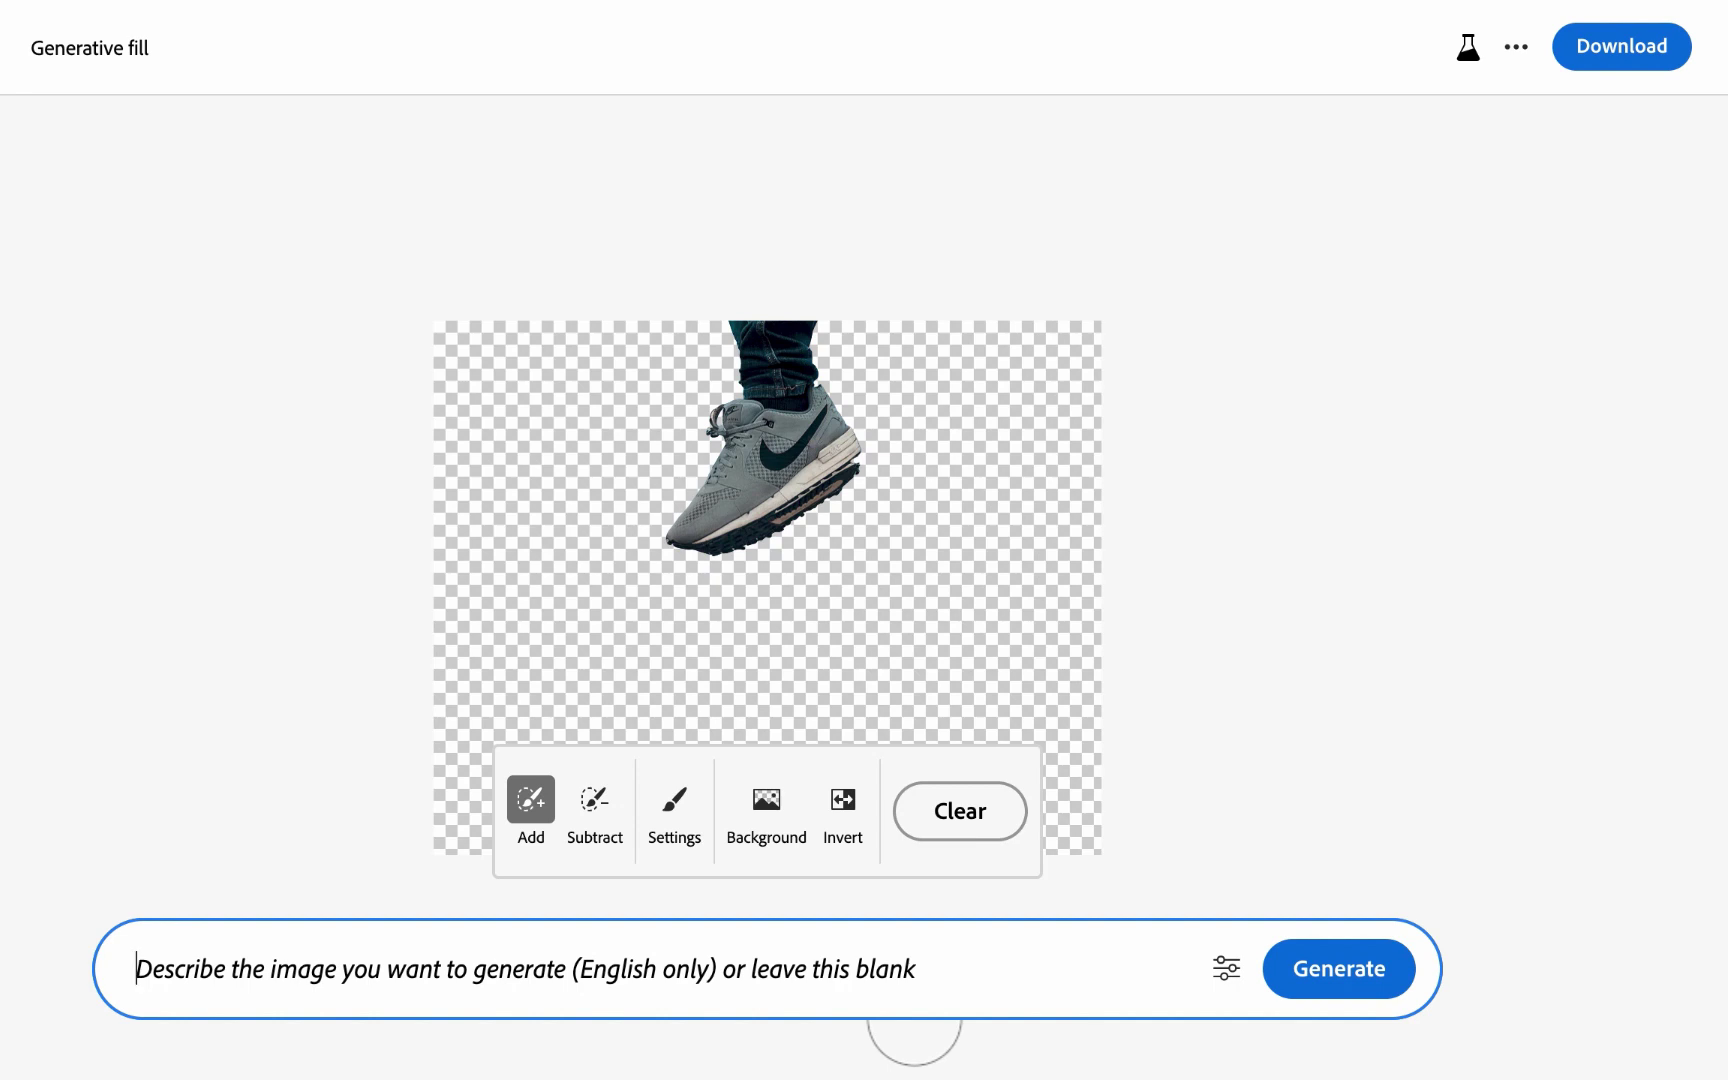
{"action": "type", "text": "G"}
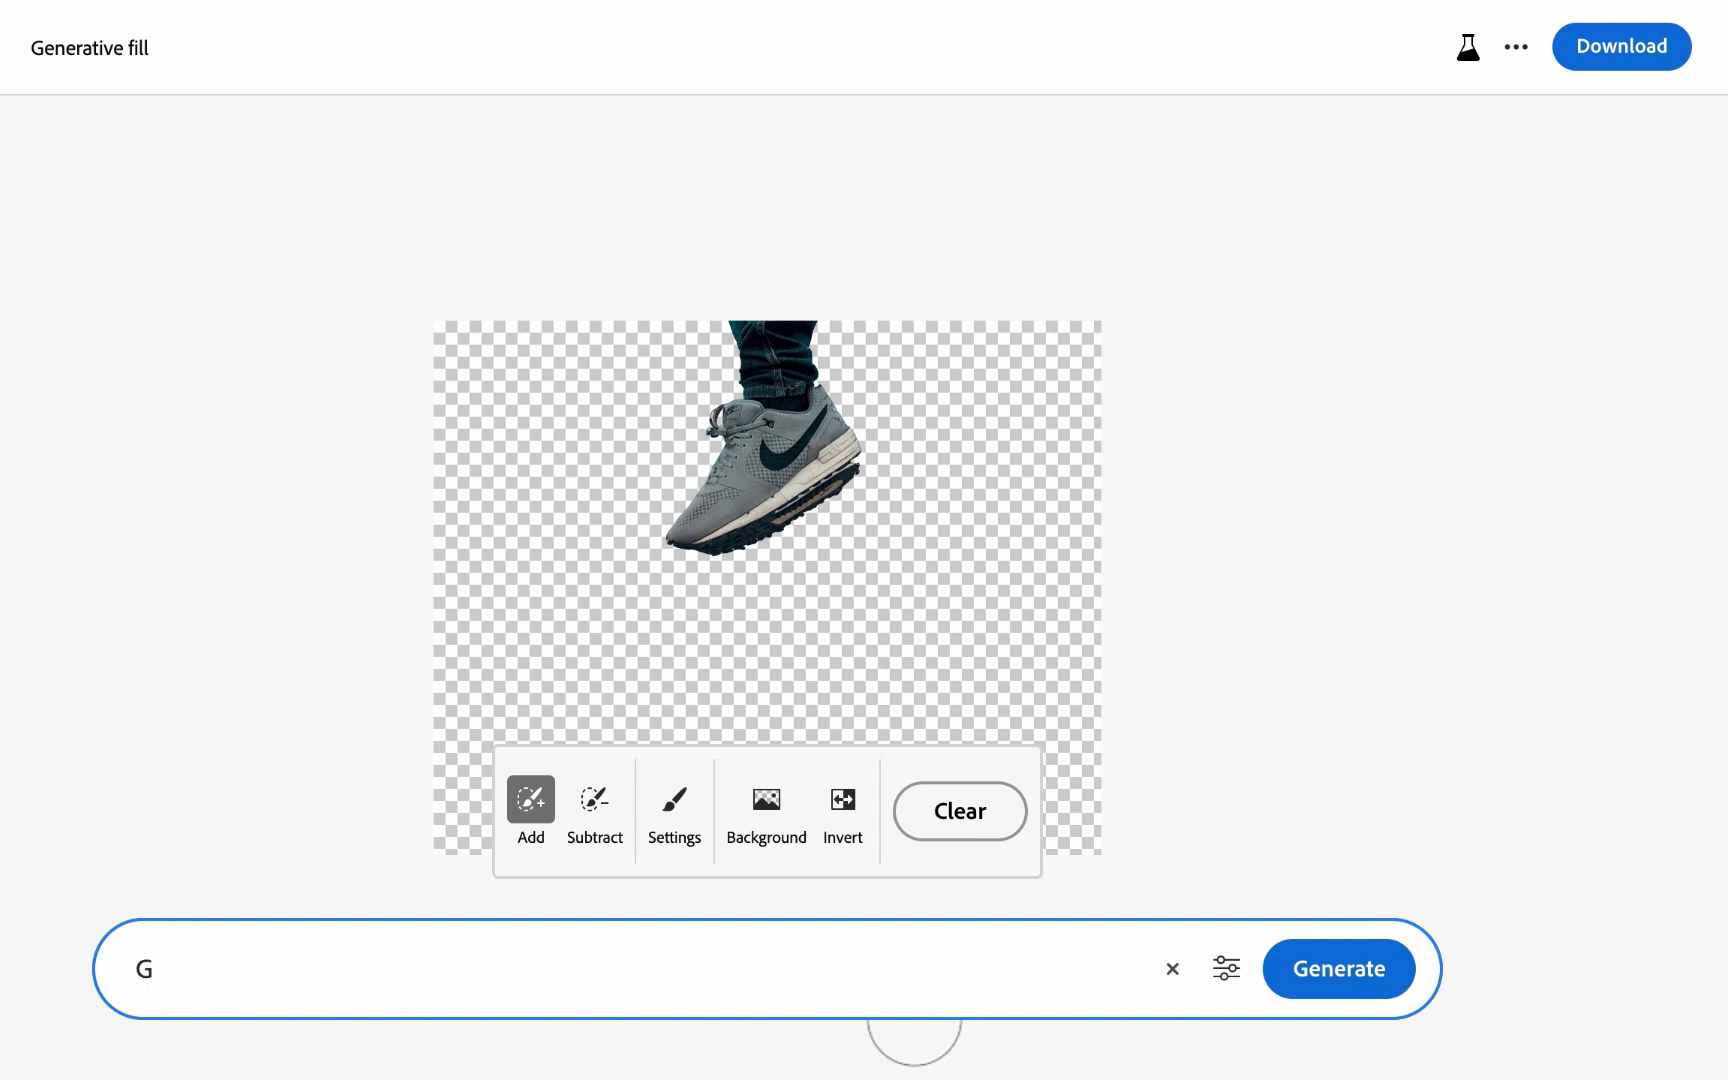
{"action": "type", "text": "RASS FIELD"}
{"action": "left_click", "coordinate": [1356, 975]}
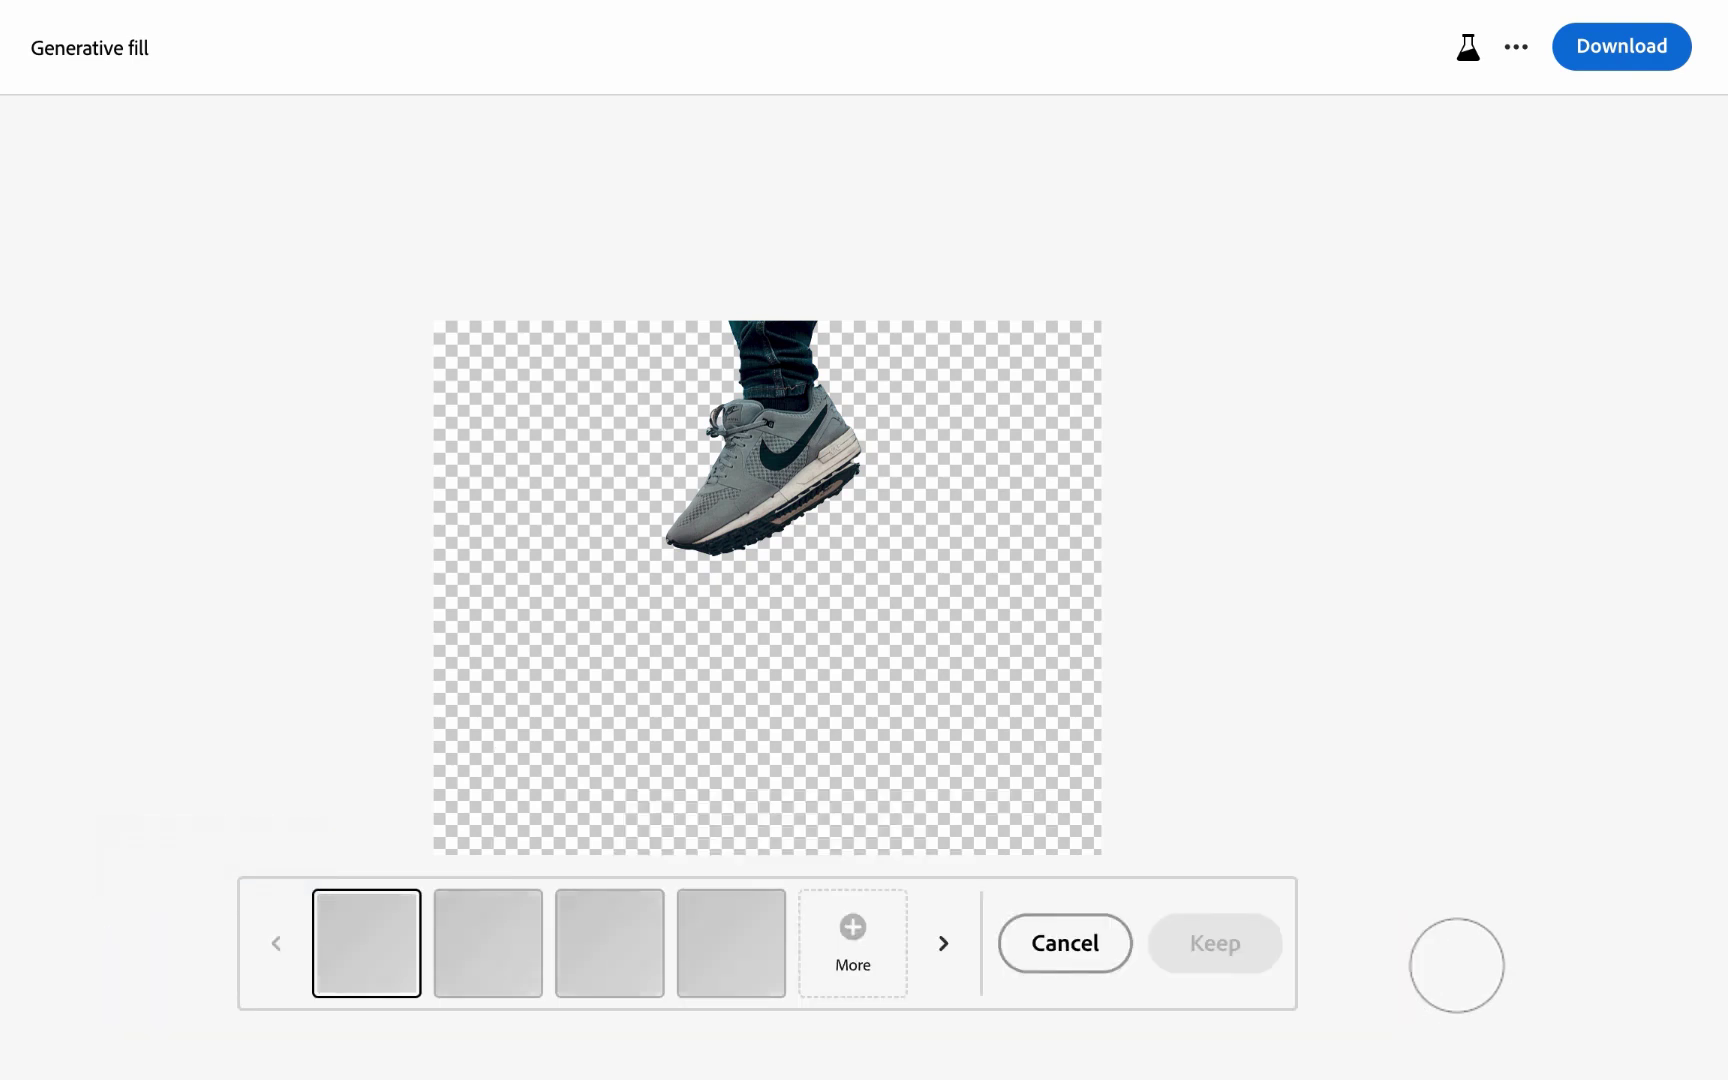
{"action": "left_click", "coordinate": [517, 935]}
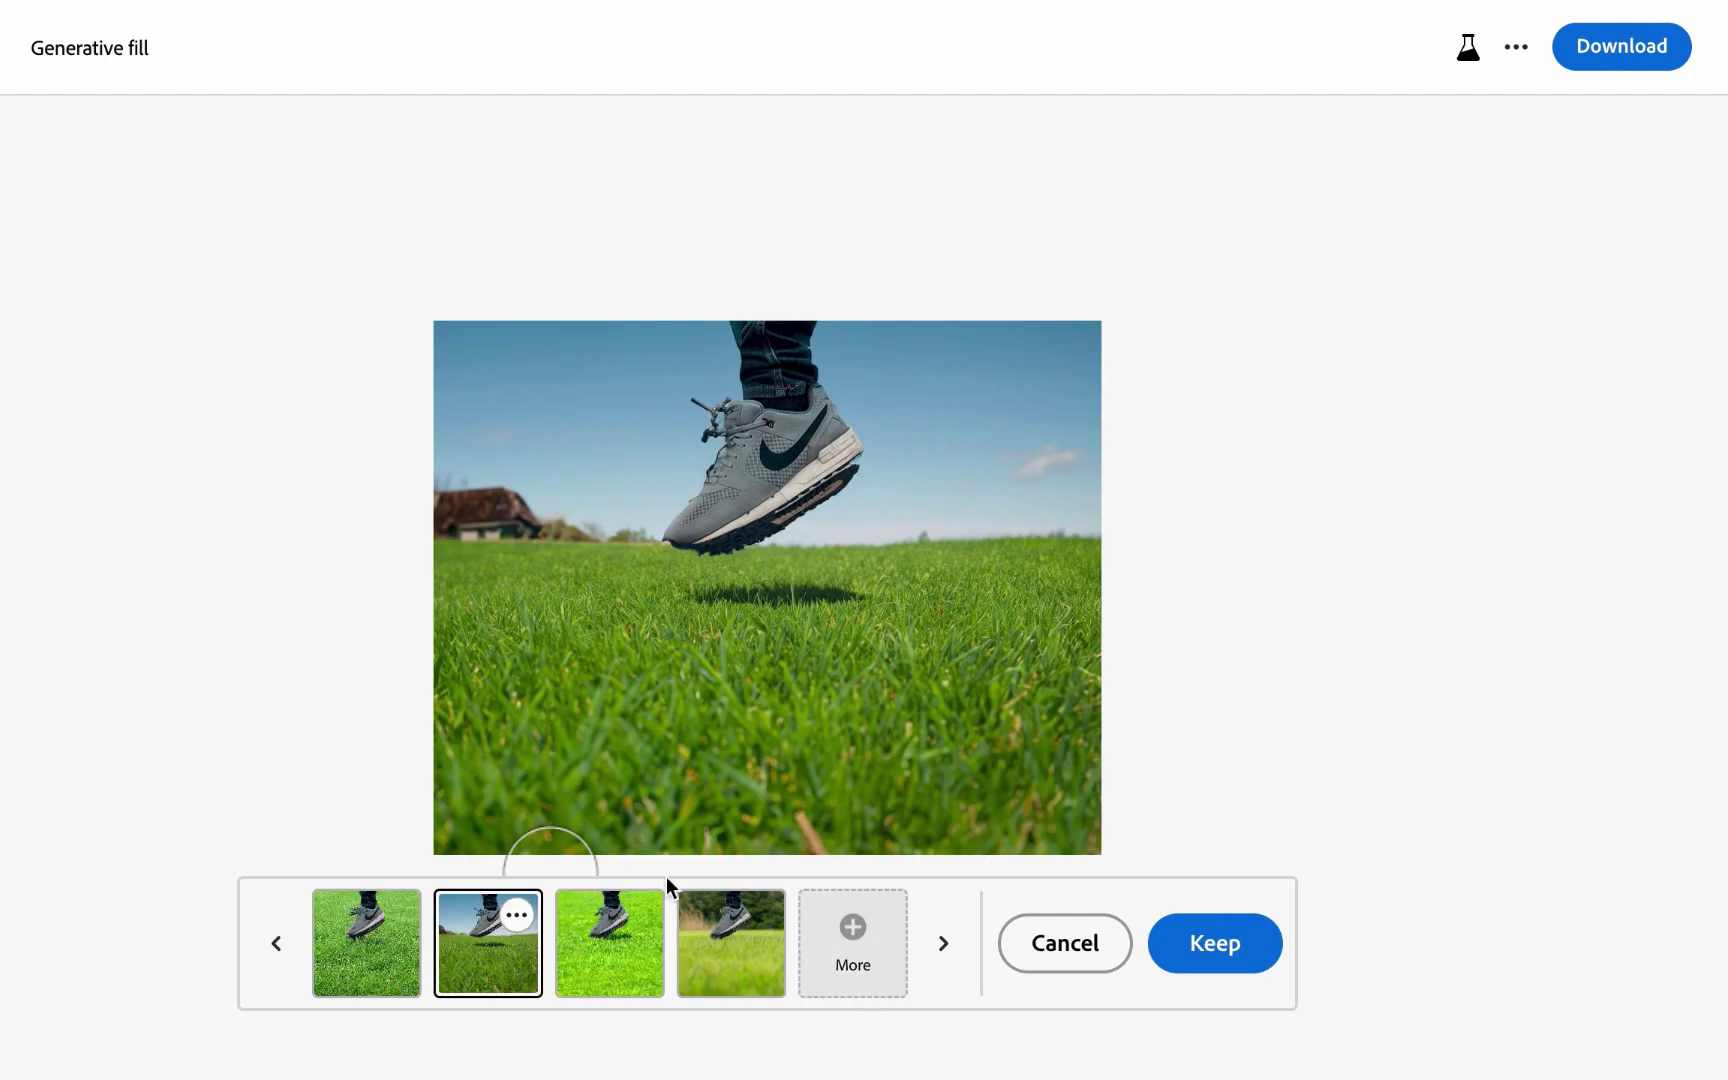
{"action": "left_click", "coordinate": [607, 932]}
{"action": "left_click", "coordinate": [718, 932]}
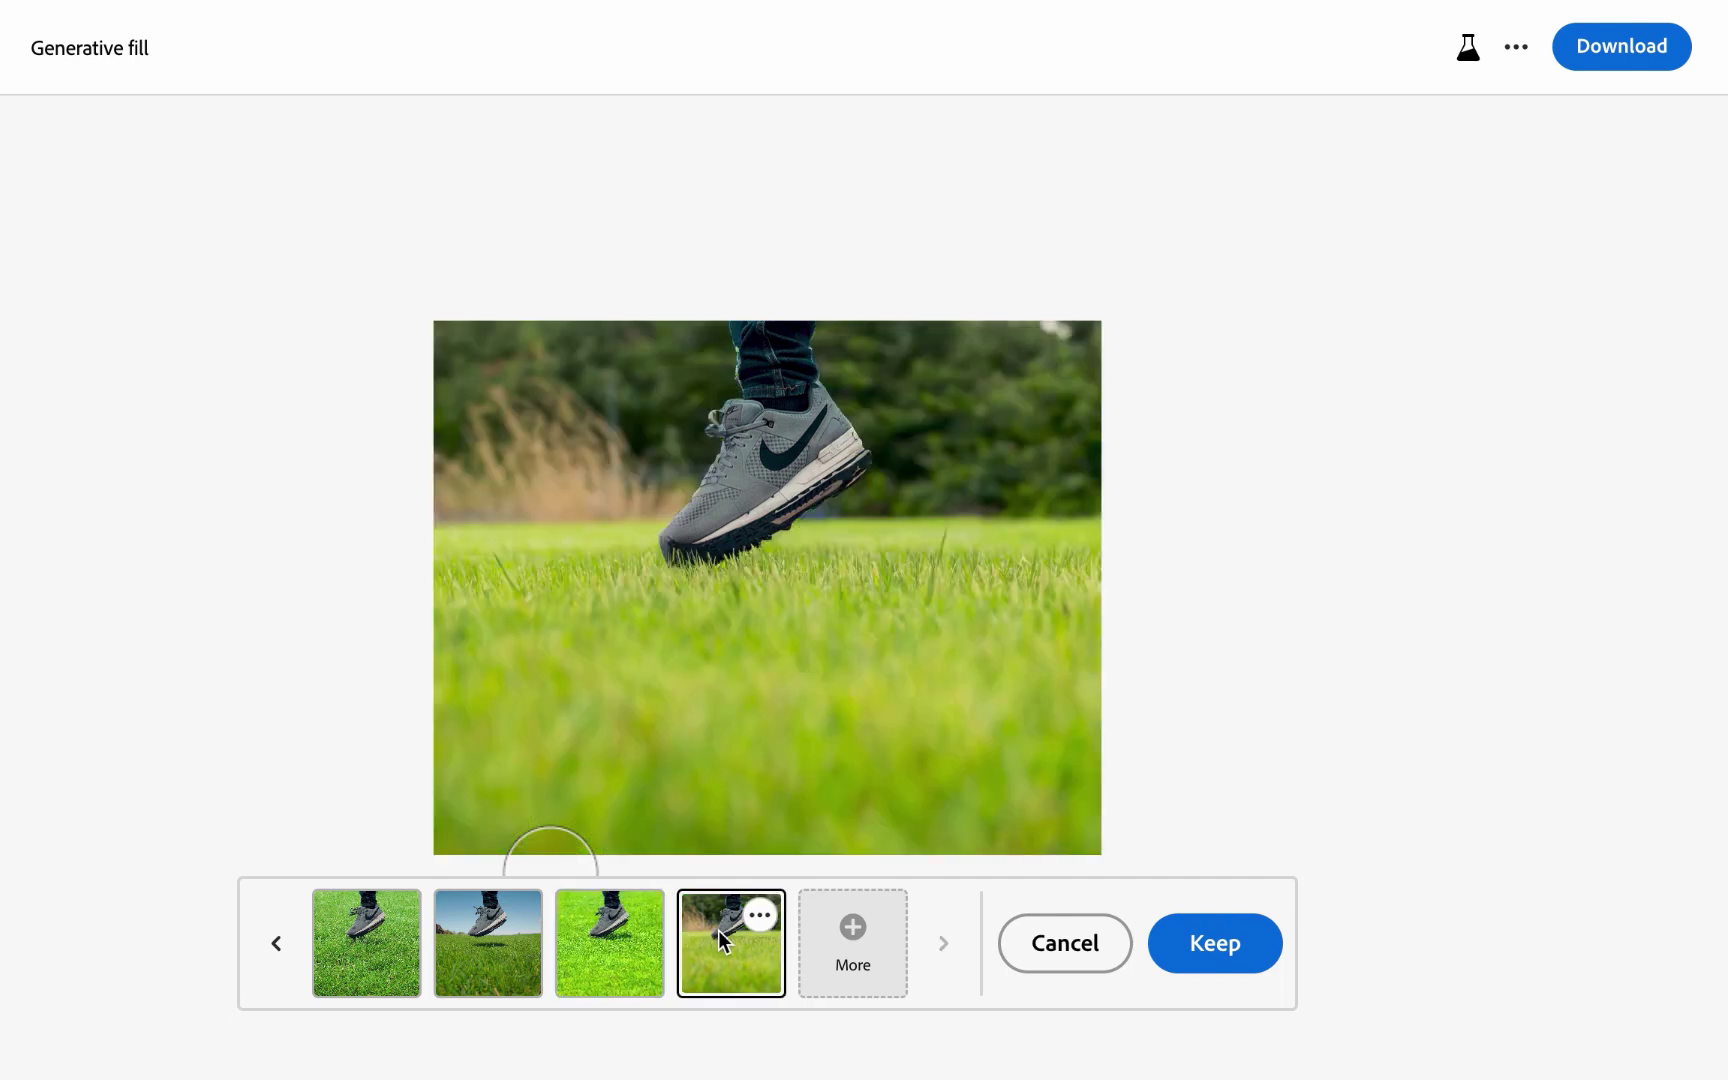
{"action": "left_click", "coordinate": [855, 935]}
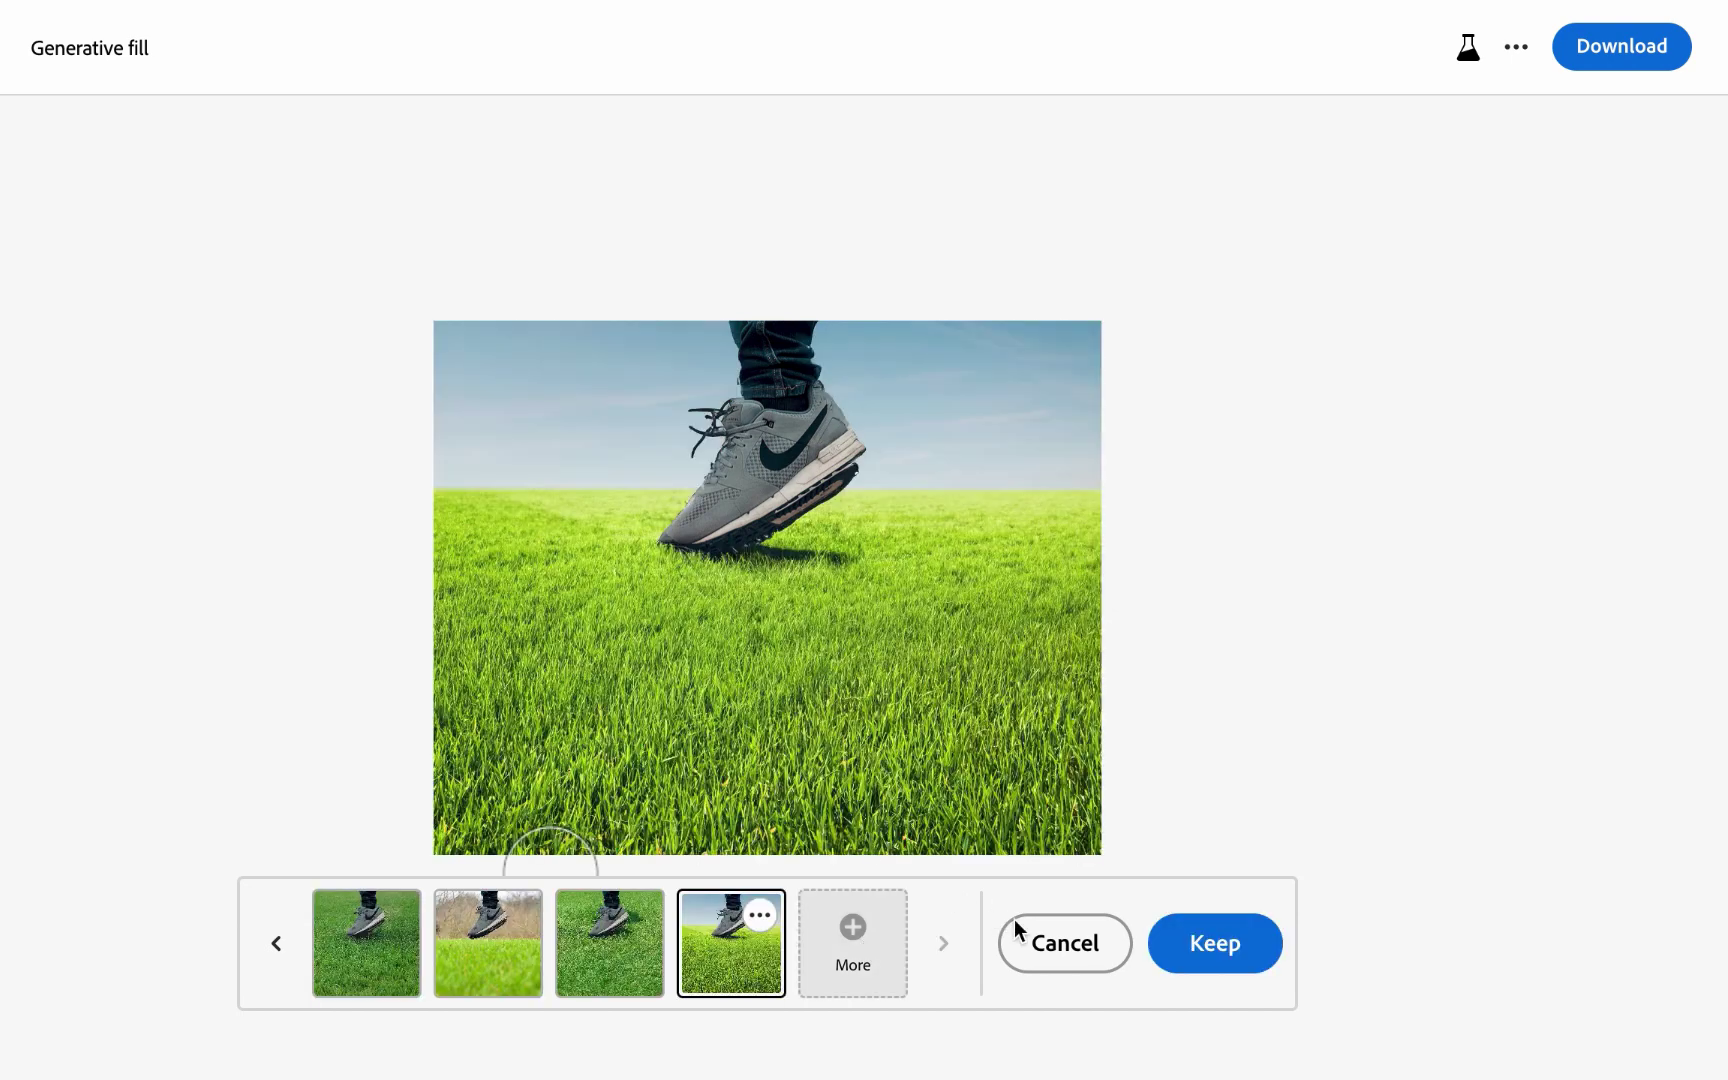
Discard the grass field variations and generate backgrounds from the prompt 'CONCRETE SKATE PARK'
{"action": "left_click", "coordinate": [1038, 938]}
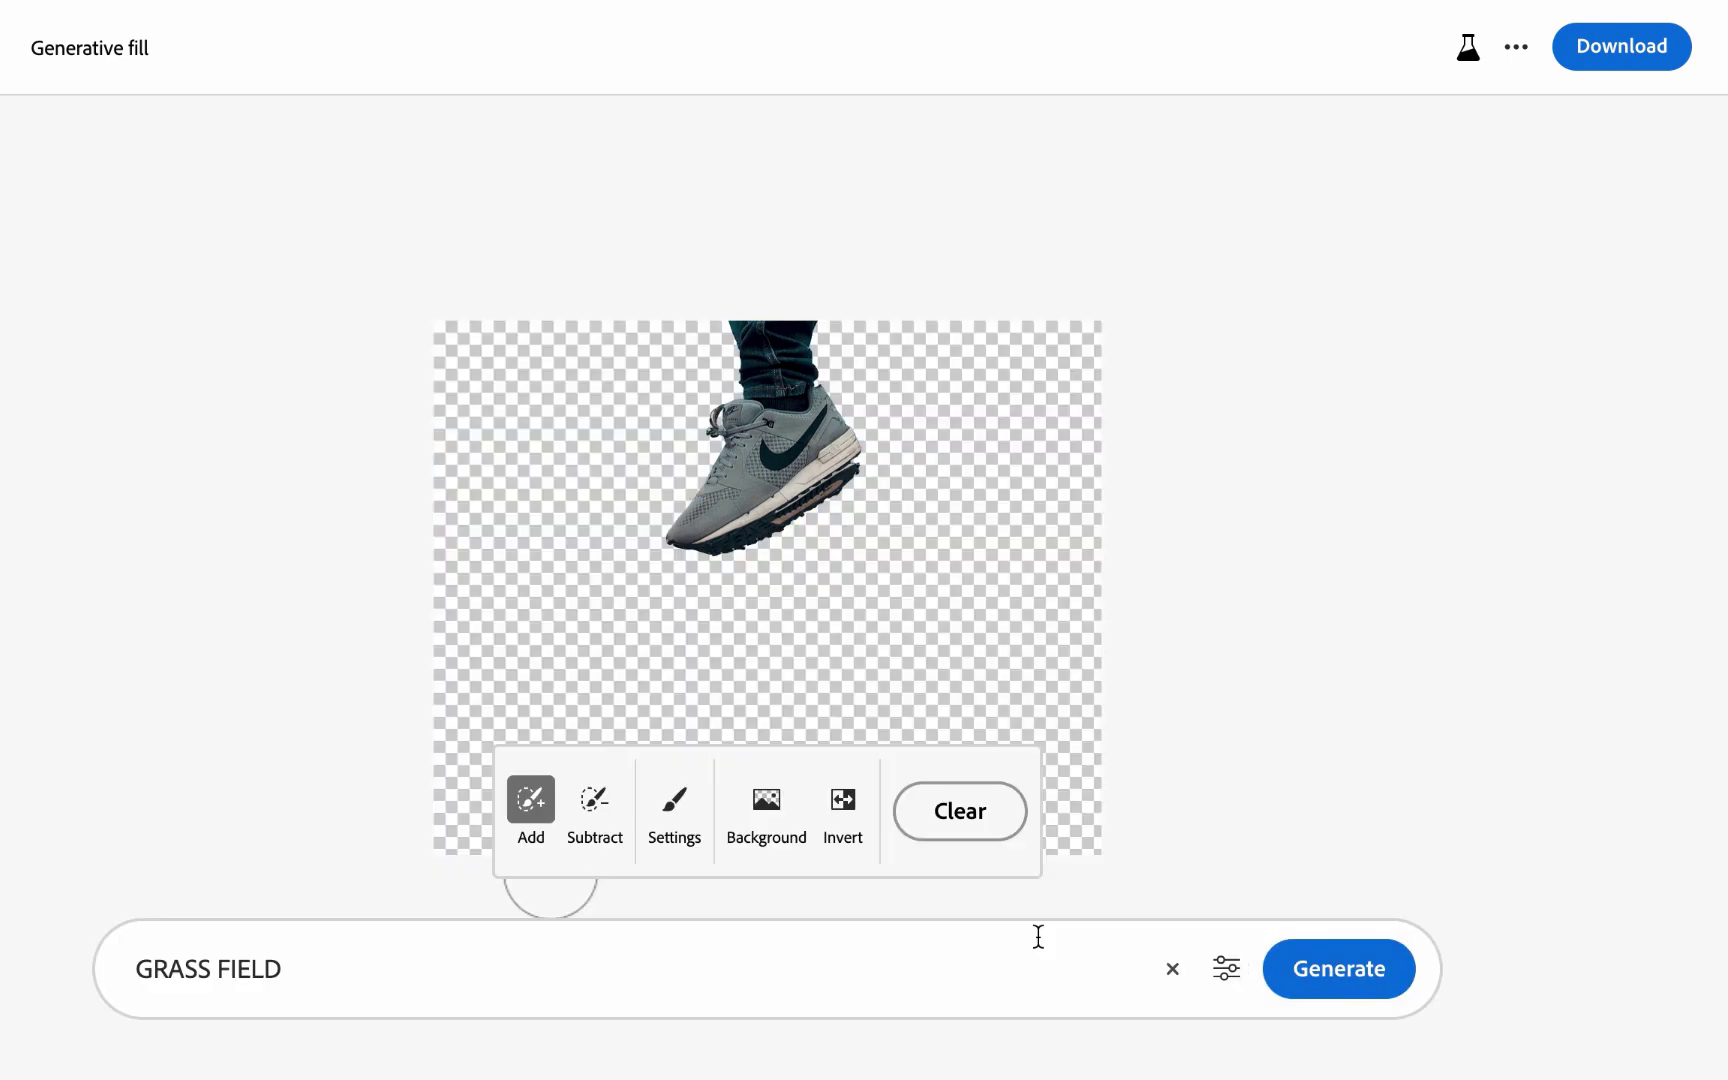
{"action": "left_click", "coordinate": [883, 968]}
{"action": "key", "text": "BackSpace"}
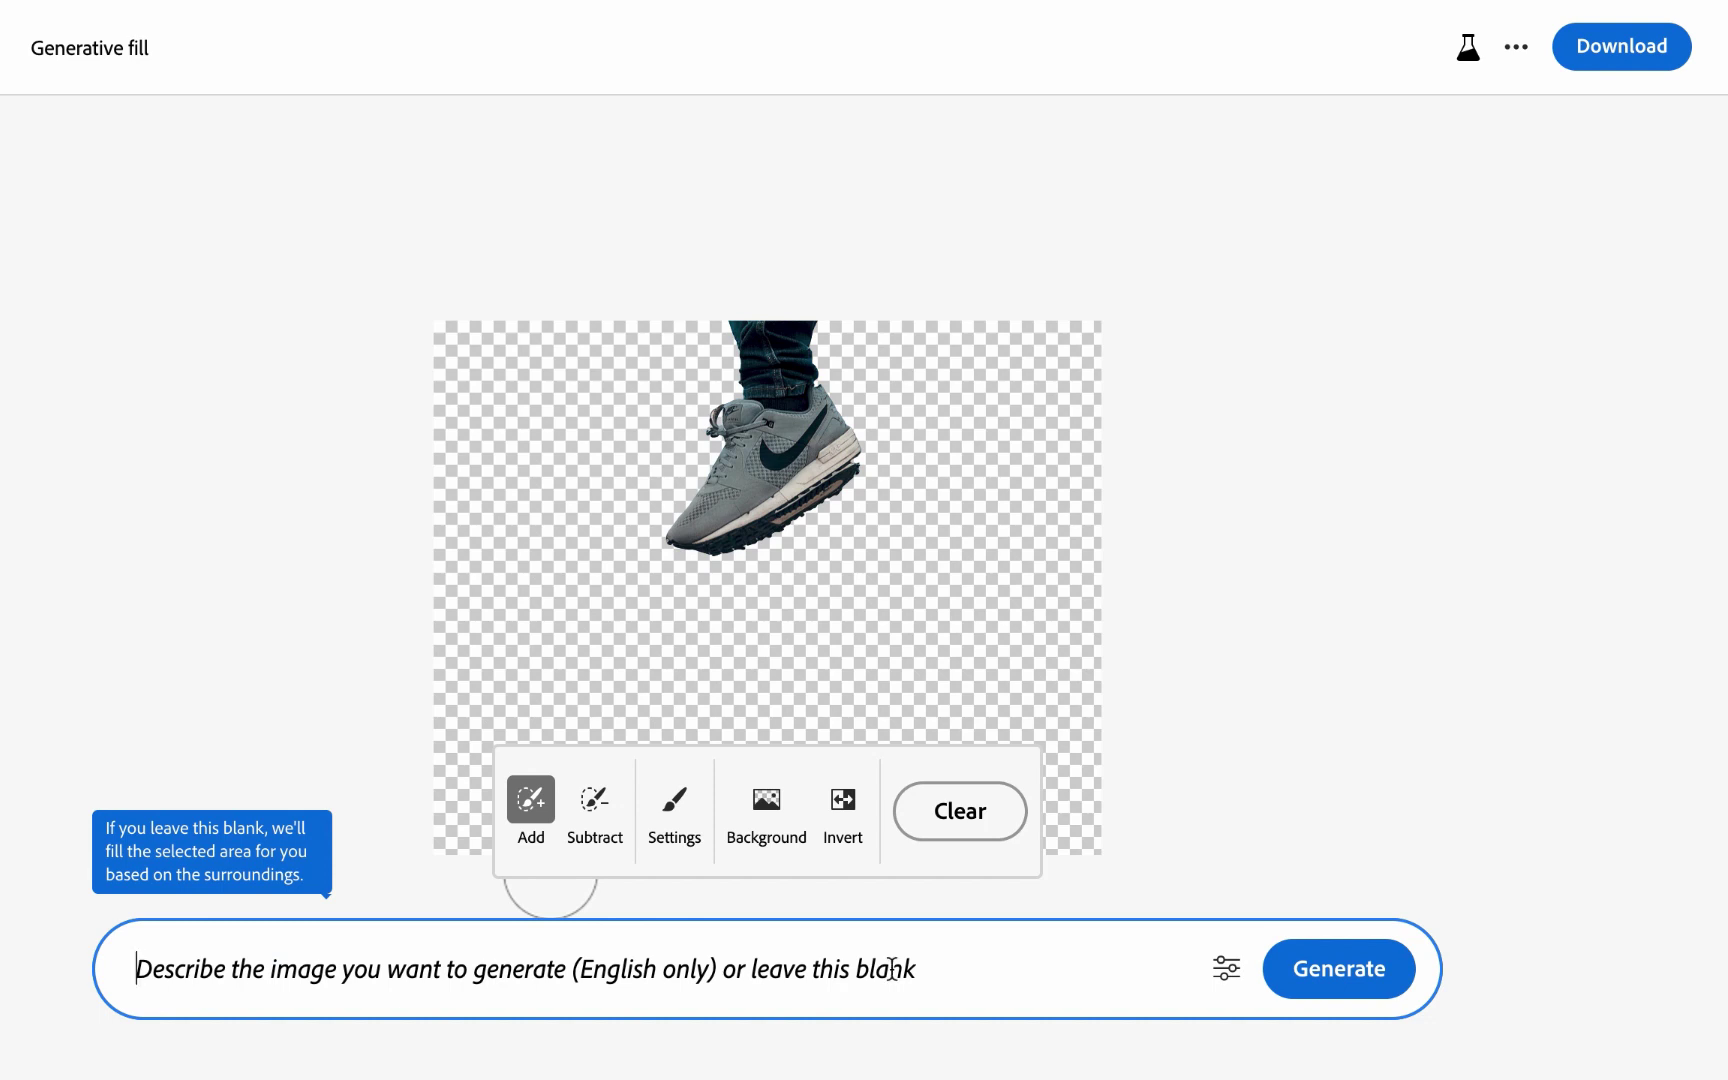
{"action": "type", "text": "CONCRE"}
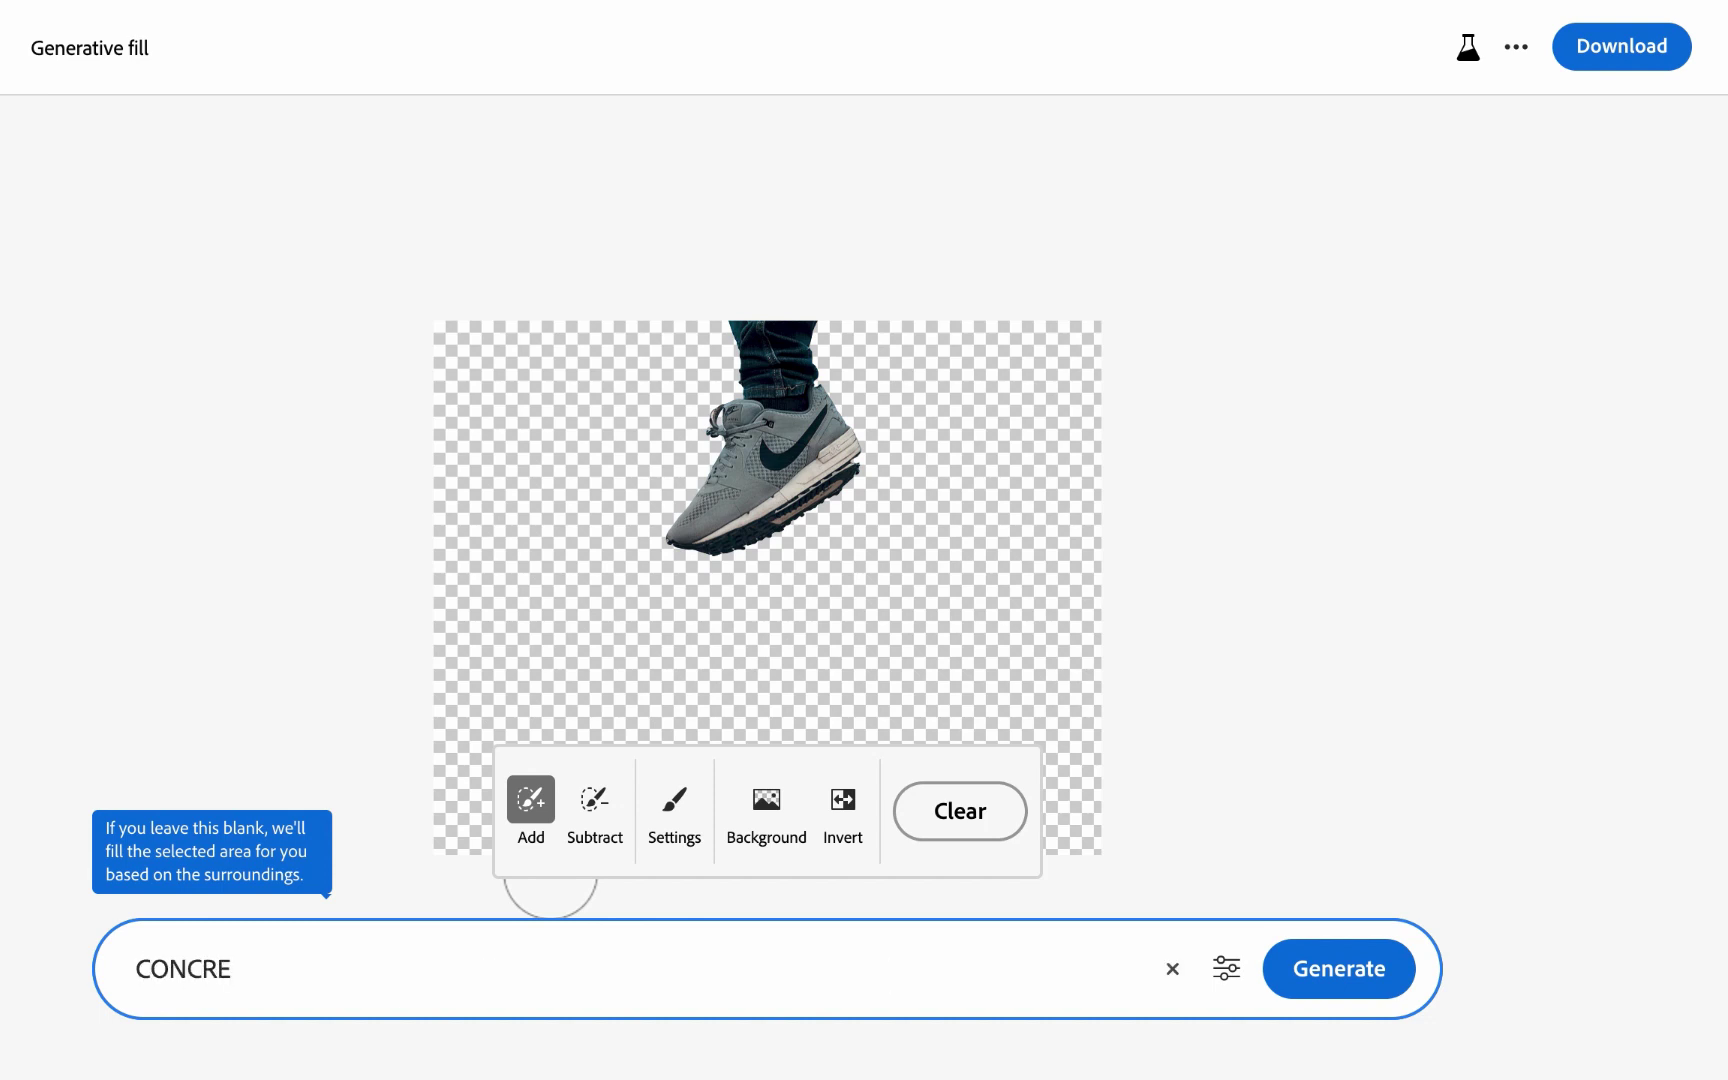
{"action": "type", "text": "TE SKATE PARK"}
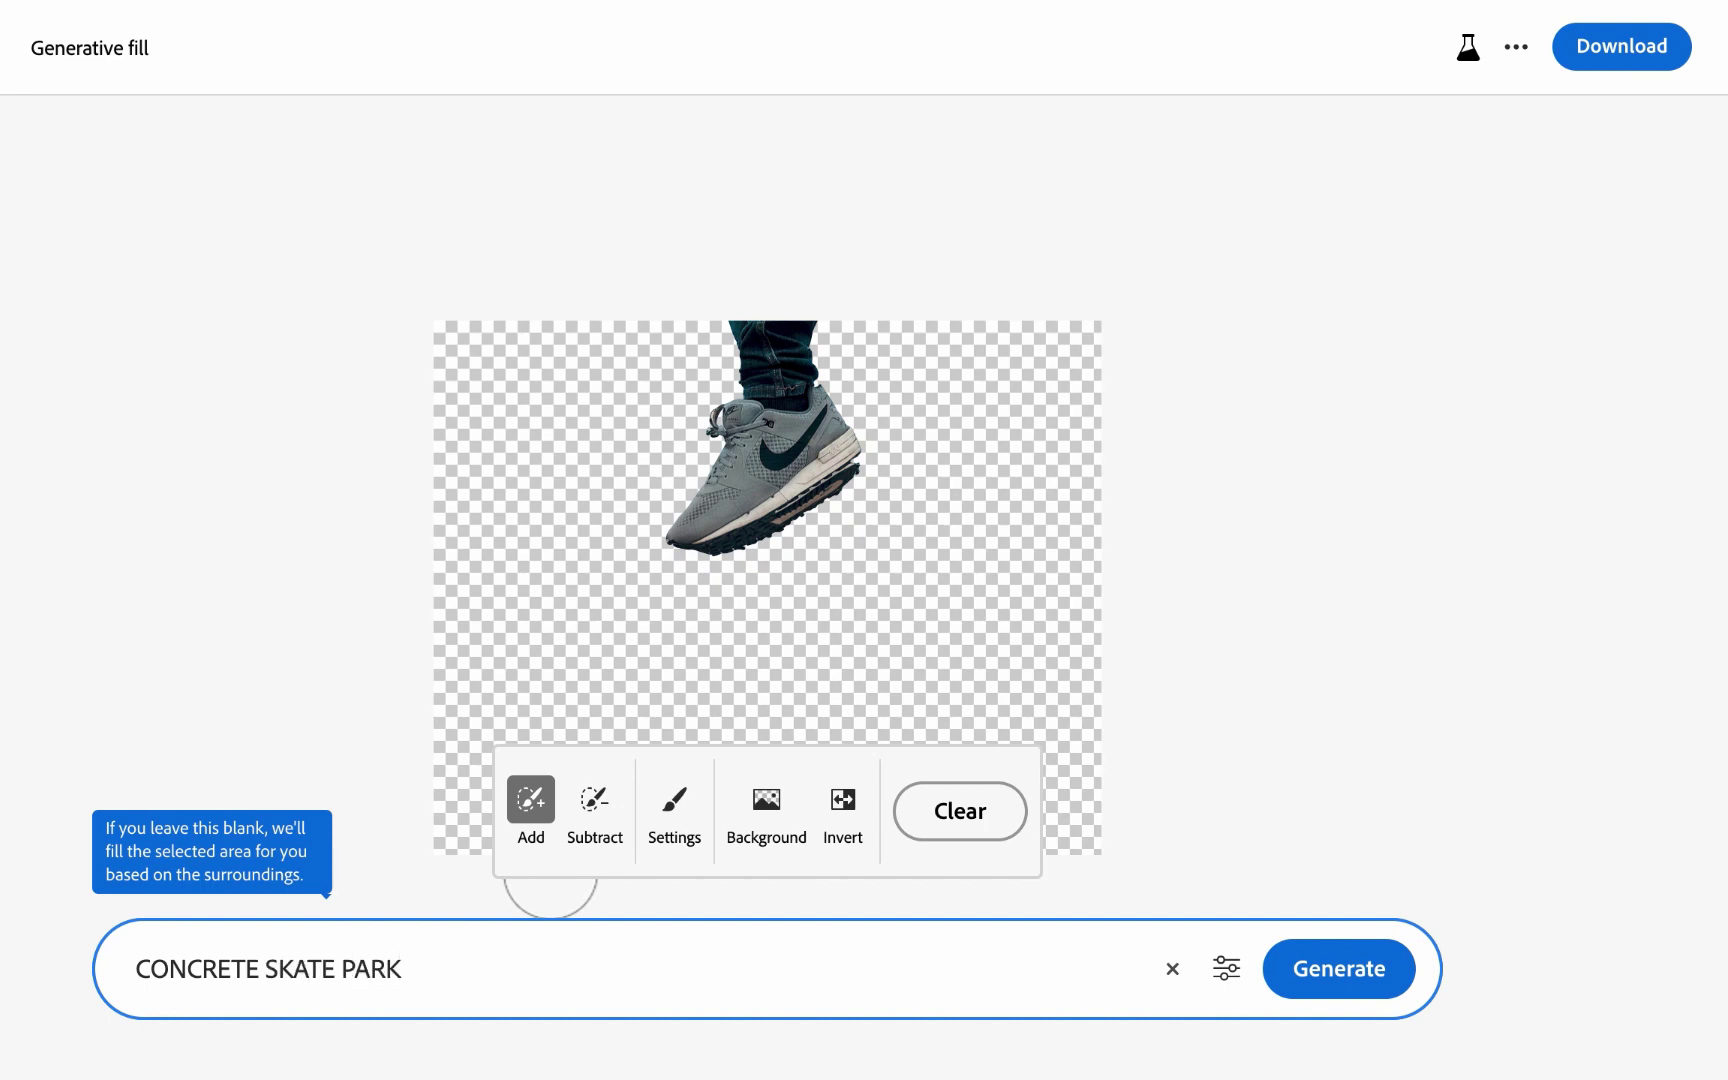
{"action": "left_click", "coordinate": [1300, 975]}
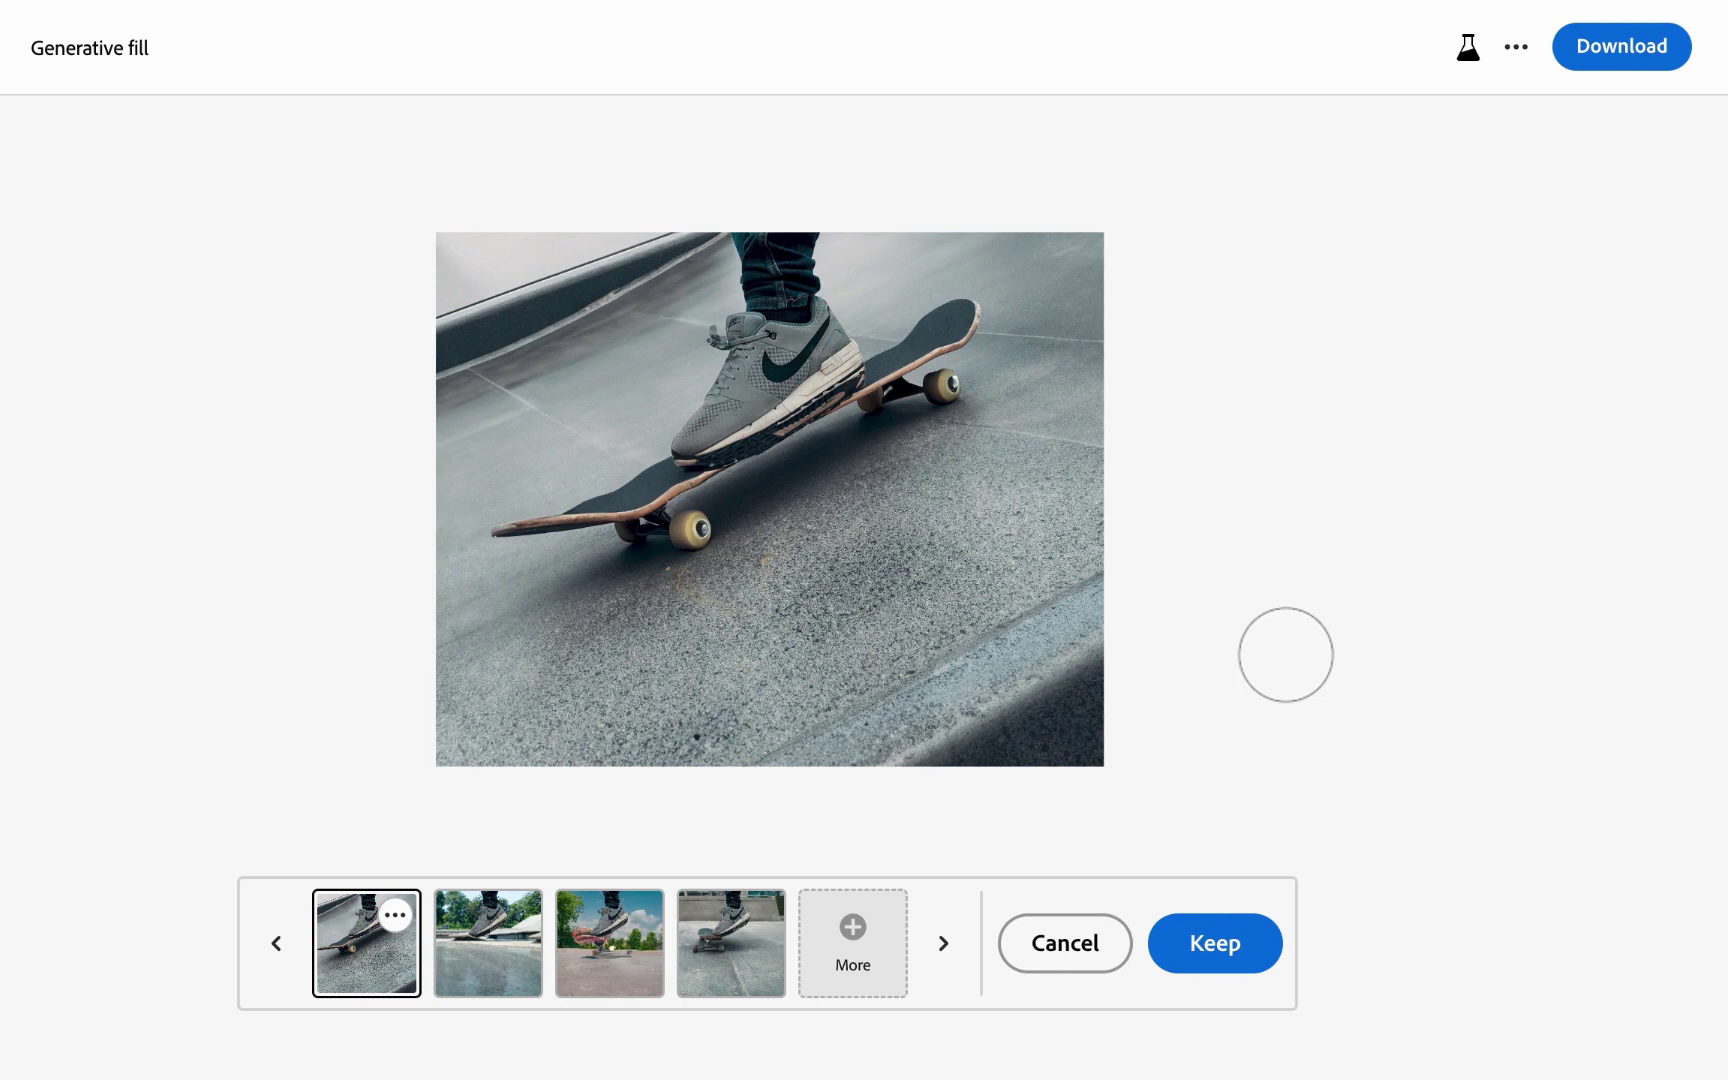
Compare the skate park variations (trees, pink skateboard, grey park), ending on the first one
{"action": "left_click", "coordinate": [475, 959]}
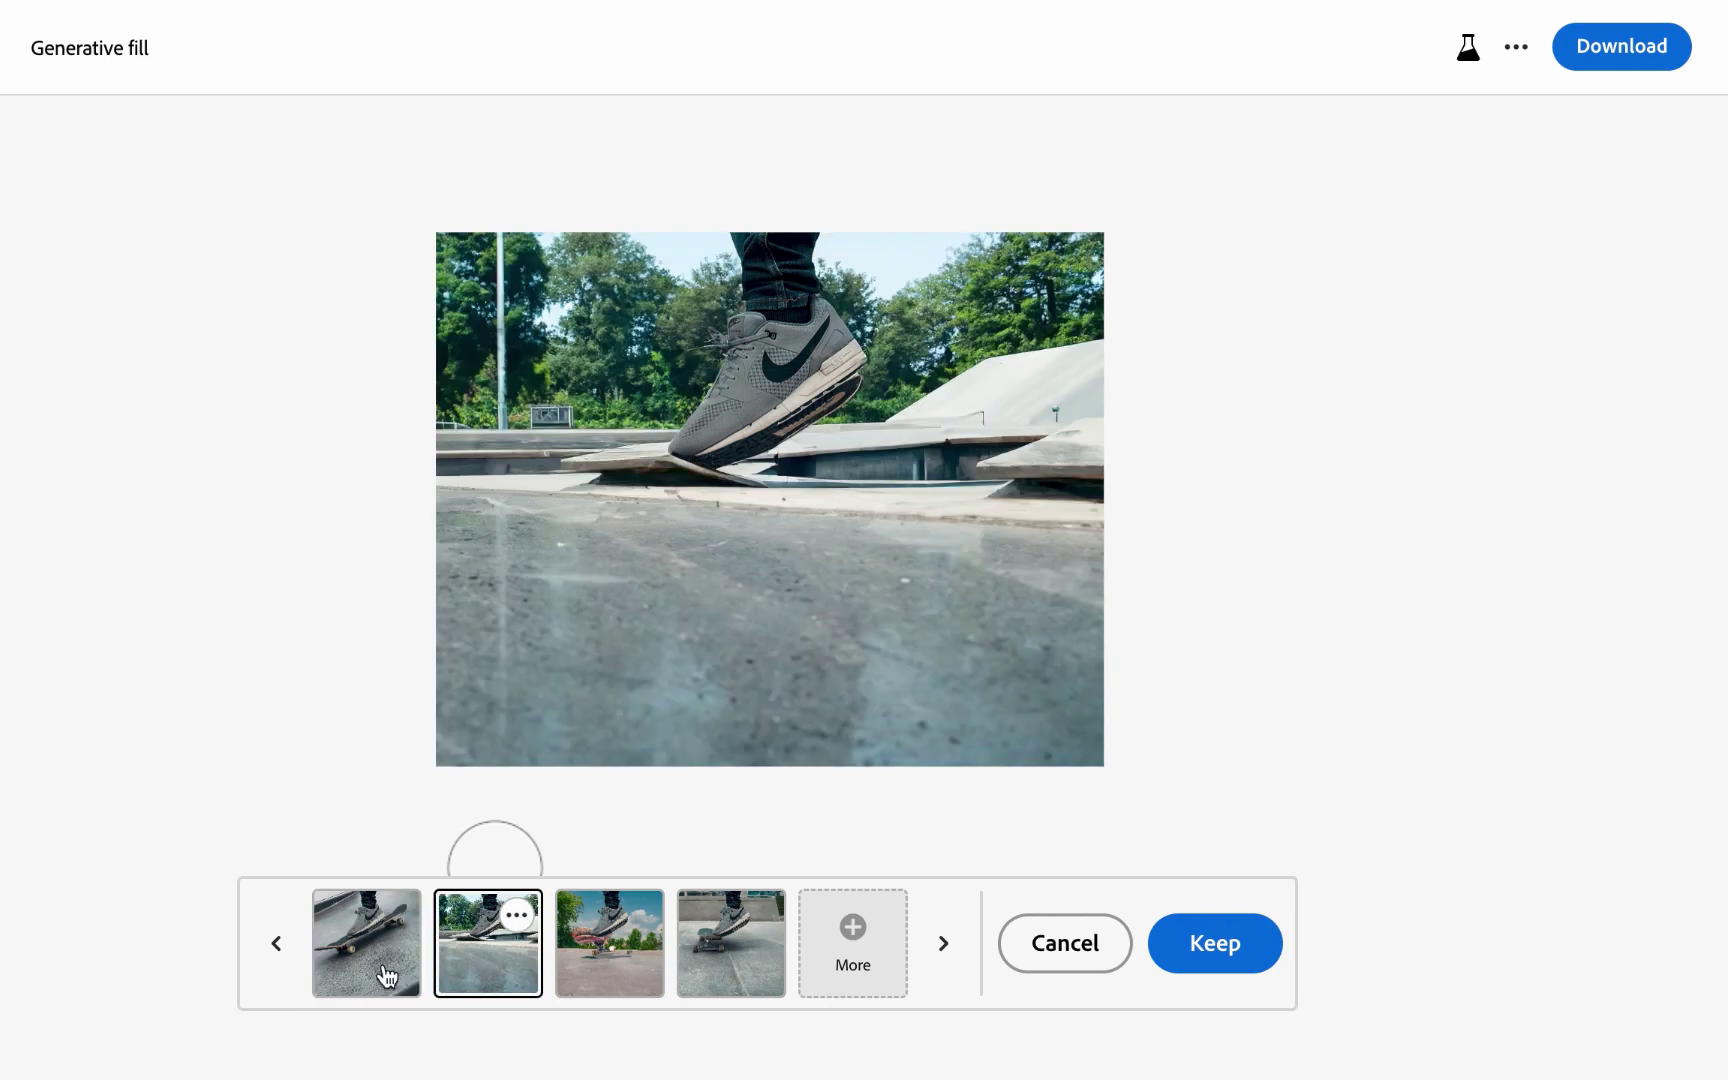
{"action": "left_click", "coordinate": [589, 975]}
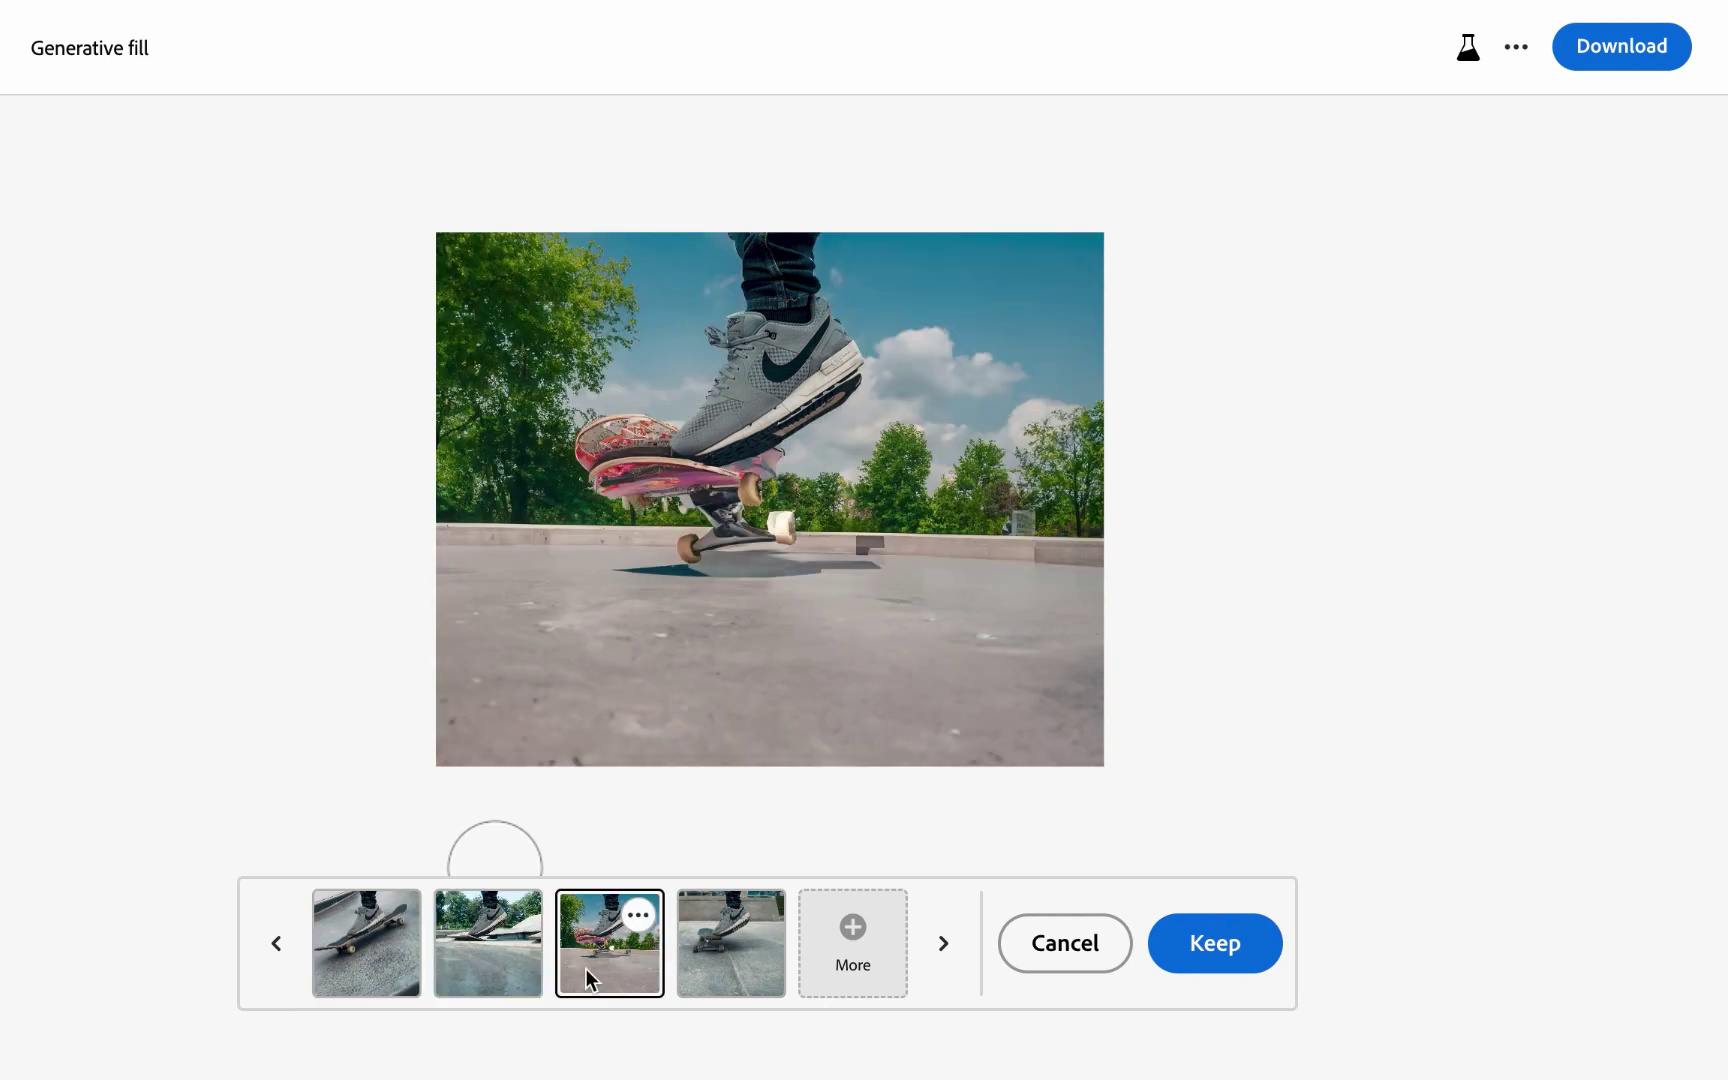
{"action": "left_click", "coordinate": [737, 941]}
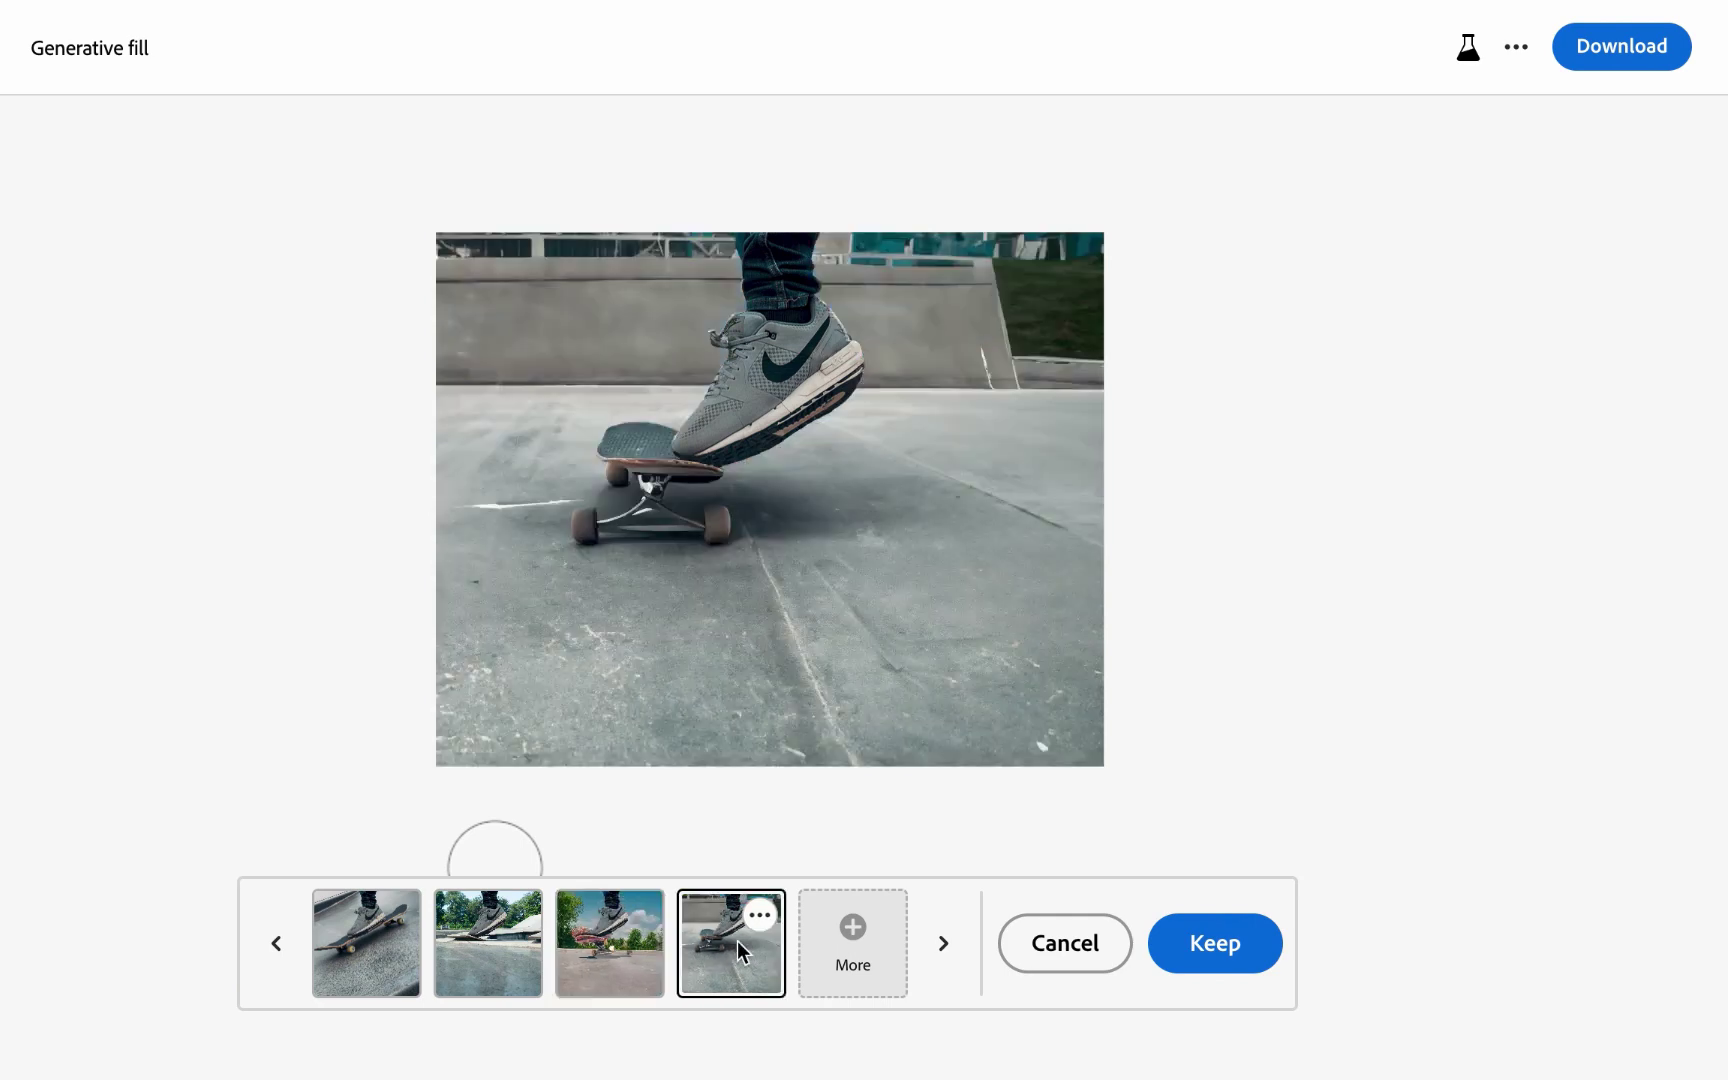
{"action": "left_click", "coordinate": [379, 937]}
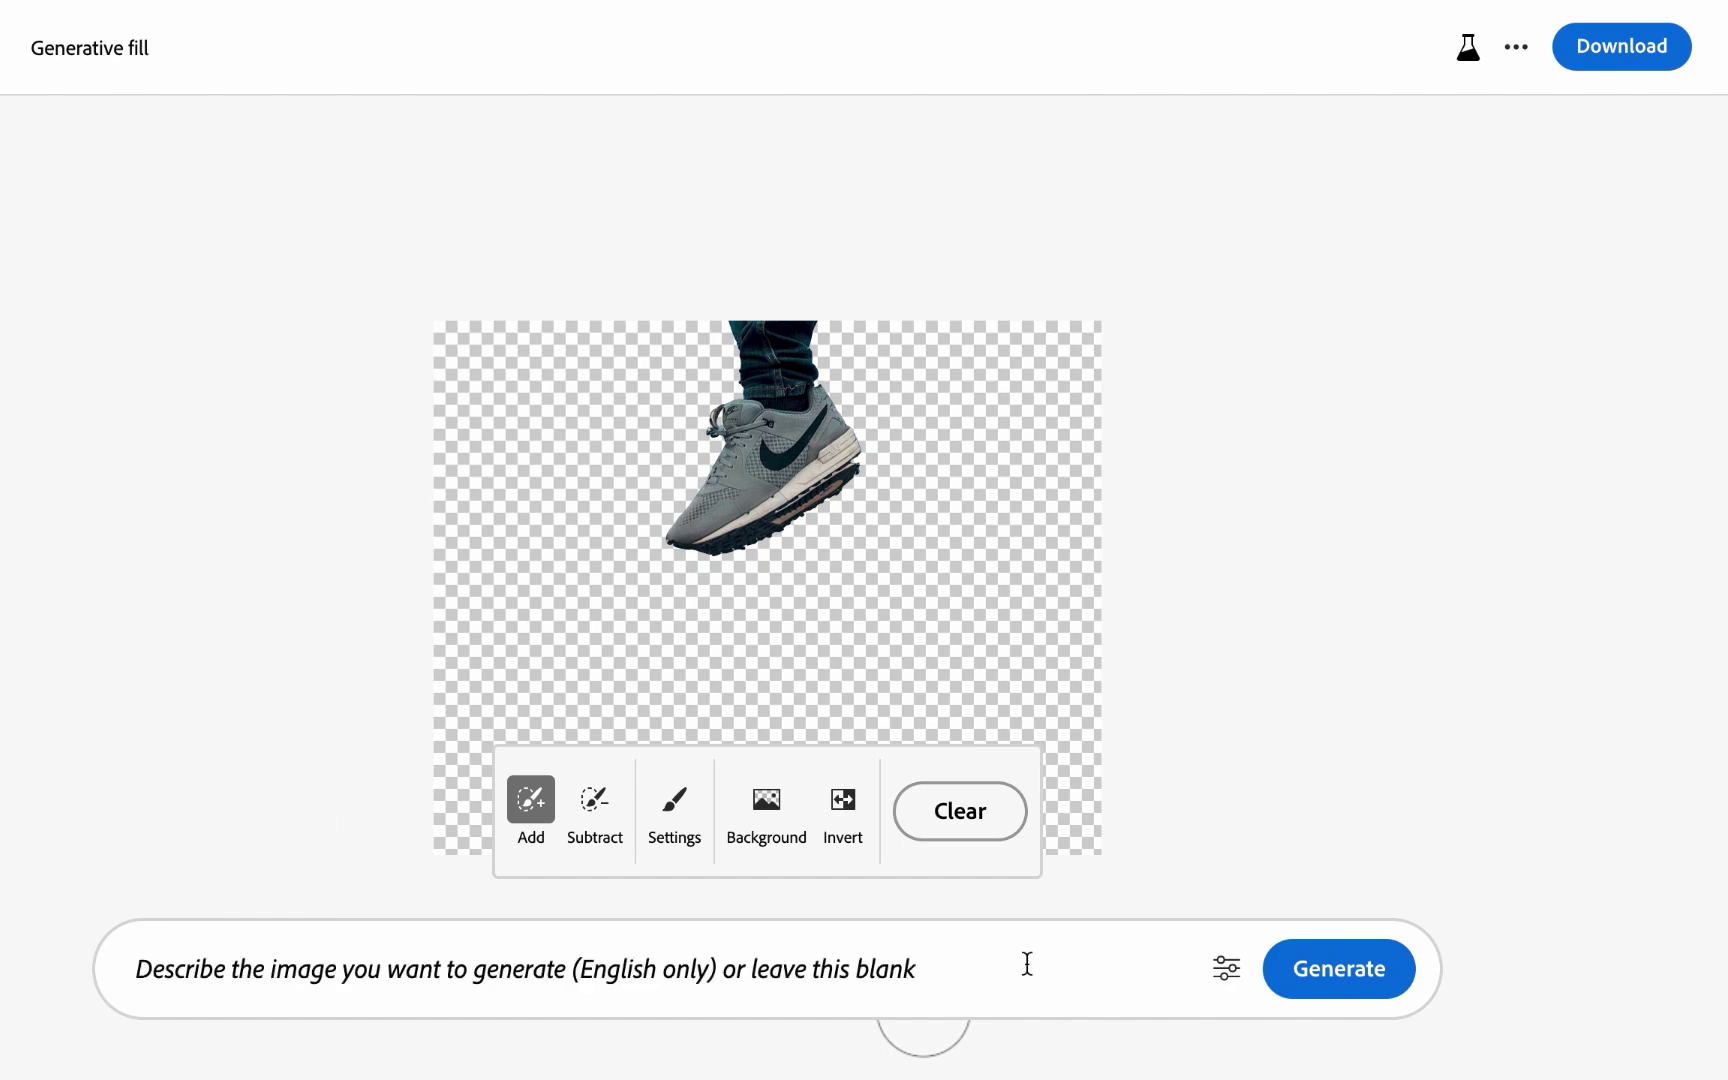
Generate 'running track' backgrounds and preview the second, third and painted-lane-number variations
{"action": "left_click", "coordinate": [990, 956]}
{"action": "type", "text": "running "}
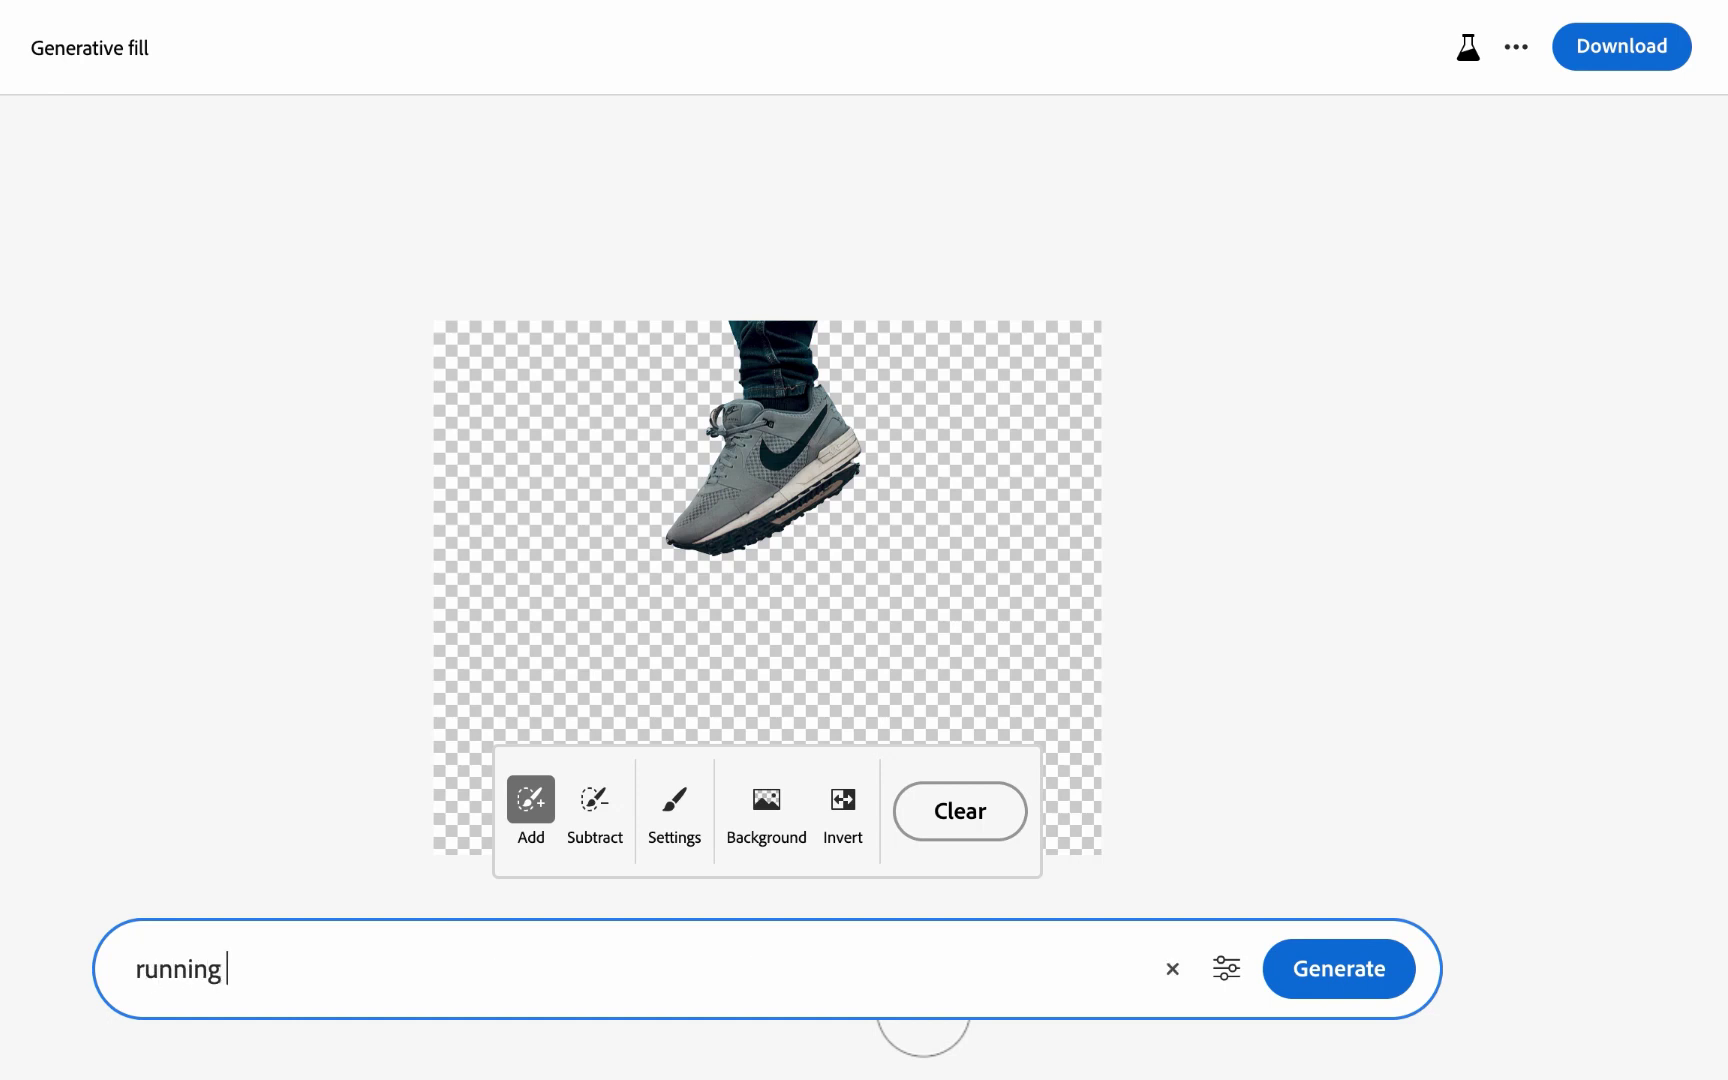
{"action": "type", "text": "track"}
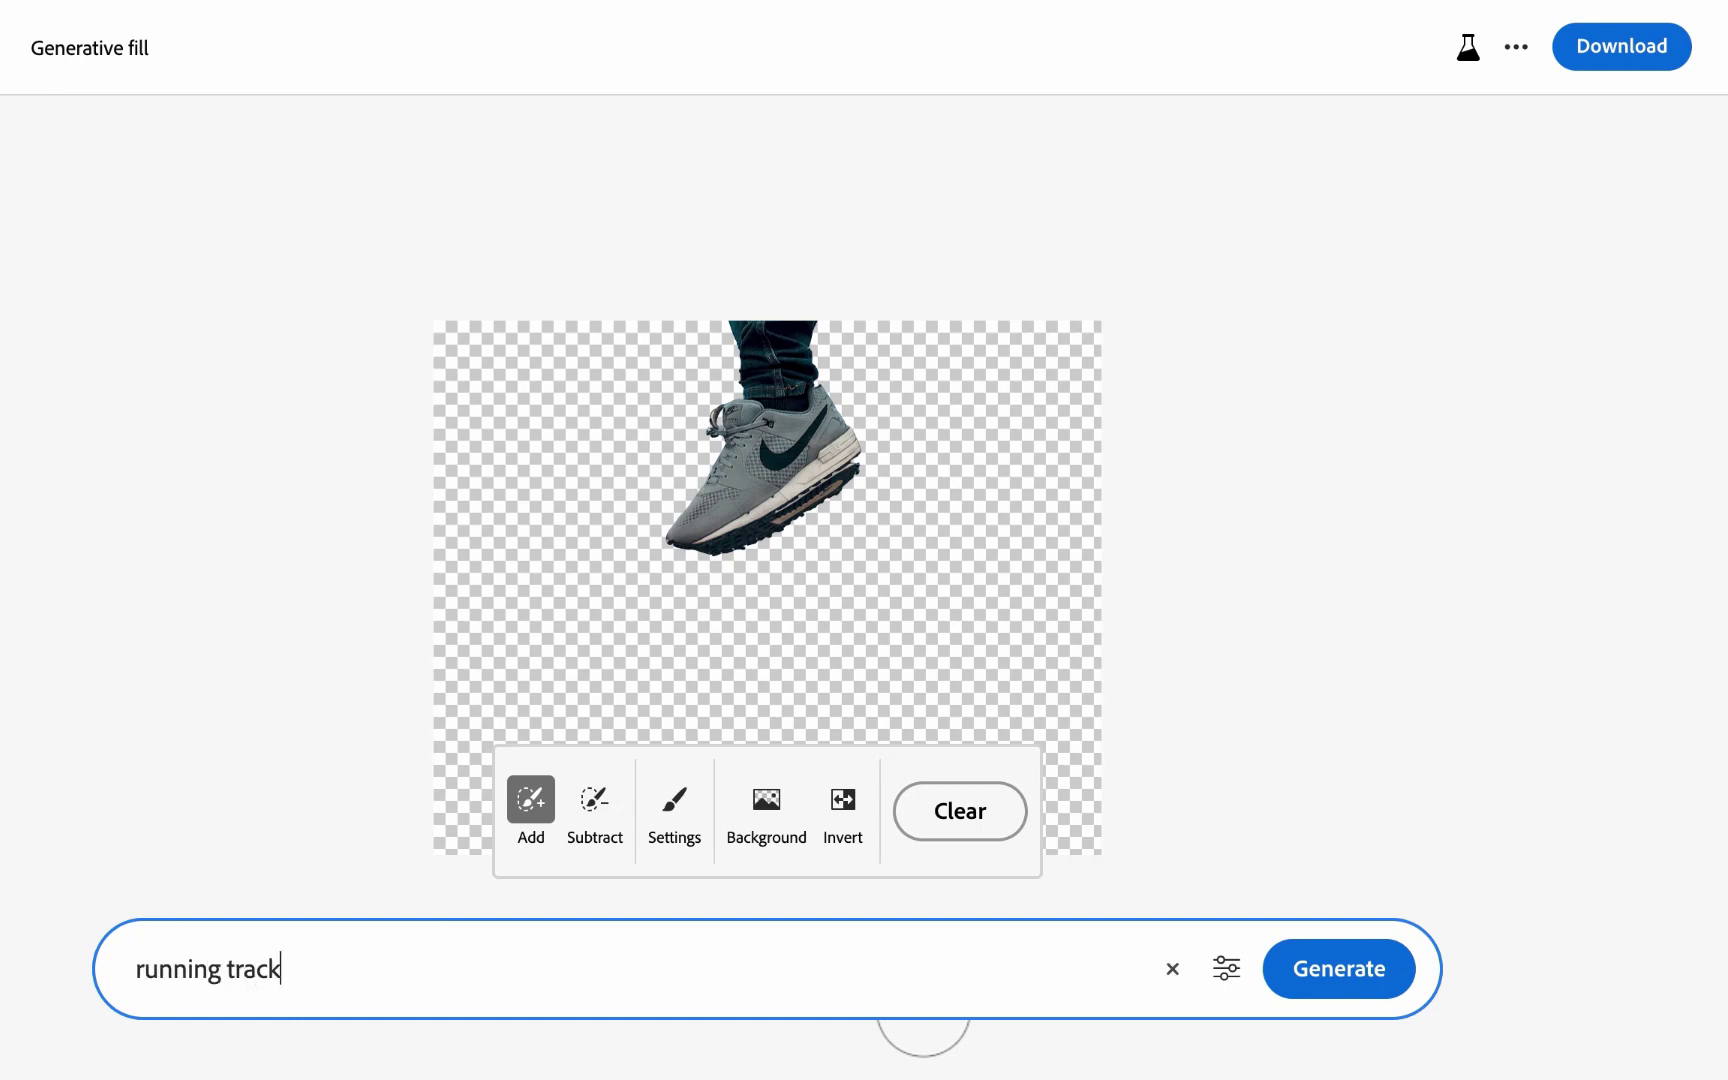
{"action": "left_click", "coordinate": [1375, 982]}
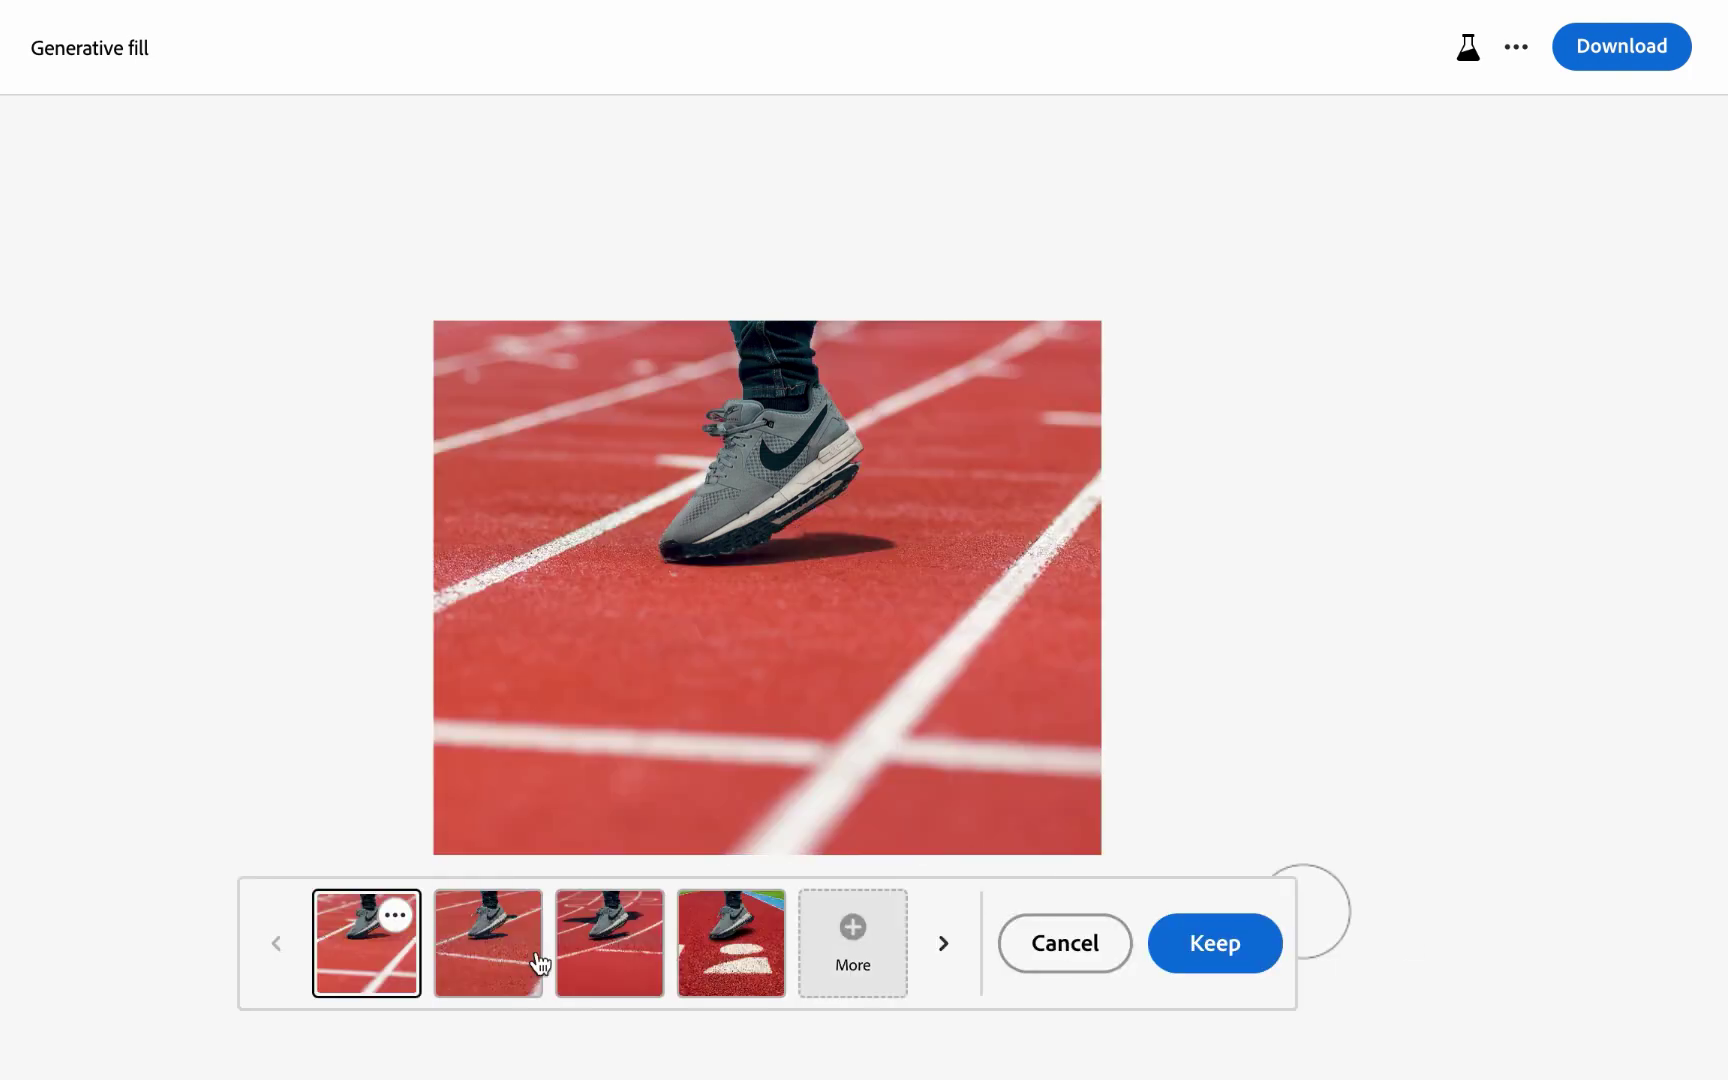
{"action": "left_click", "coordinate": [518, 950]}
{"action": "left_click", "coordinate": [612, 945]}
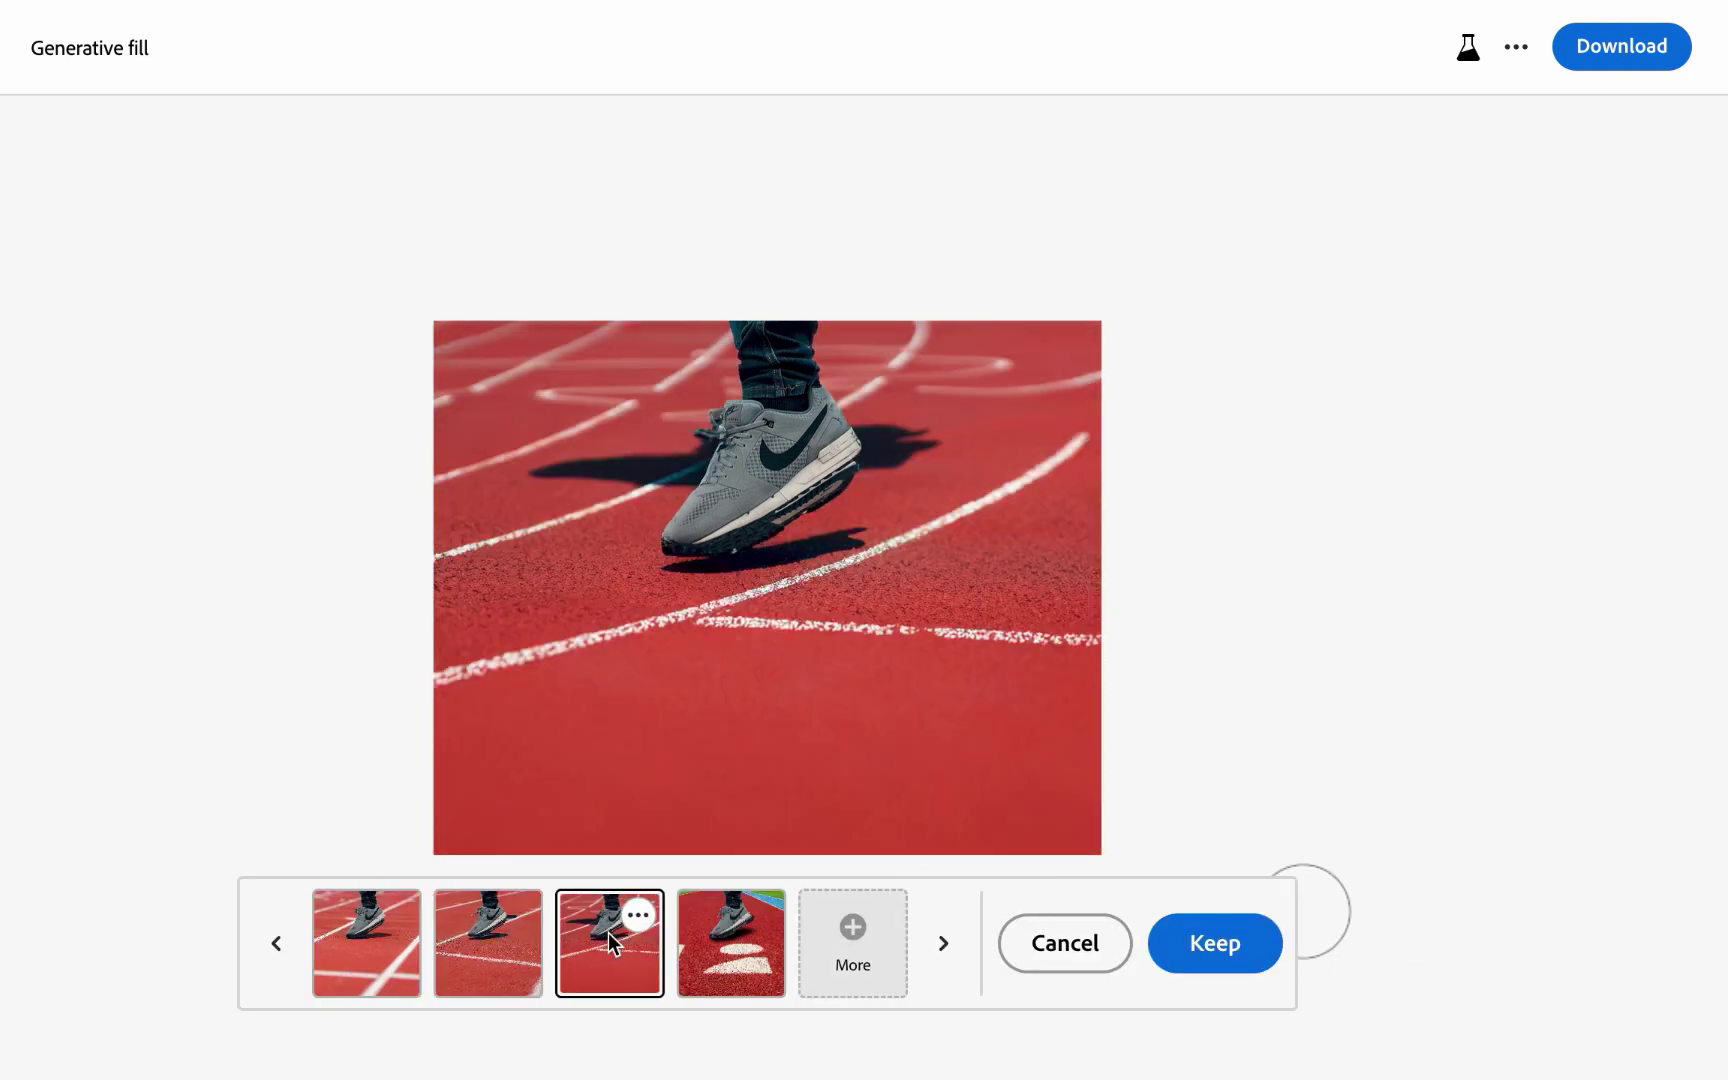
{"action": "left_click", "coordinate": [725, 935]}
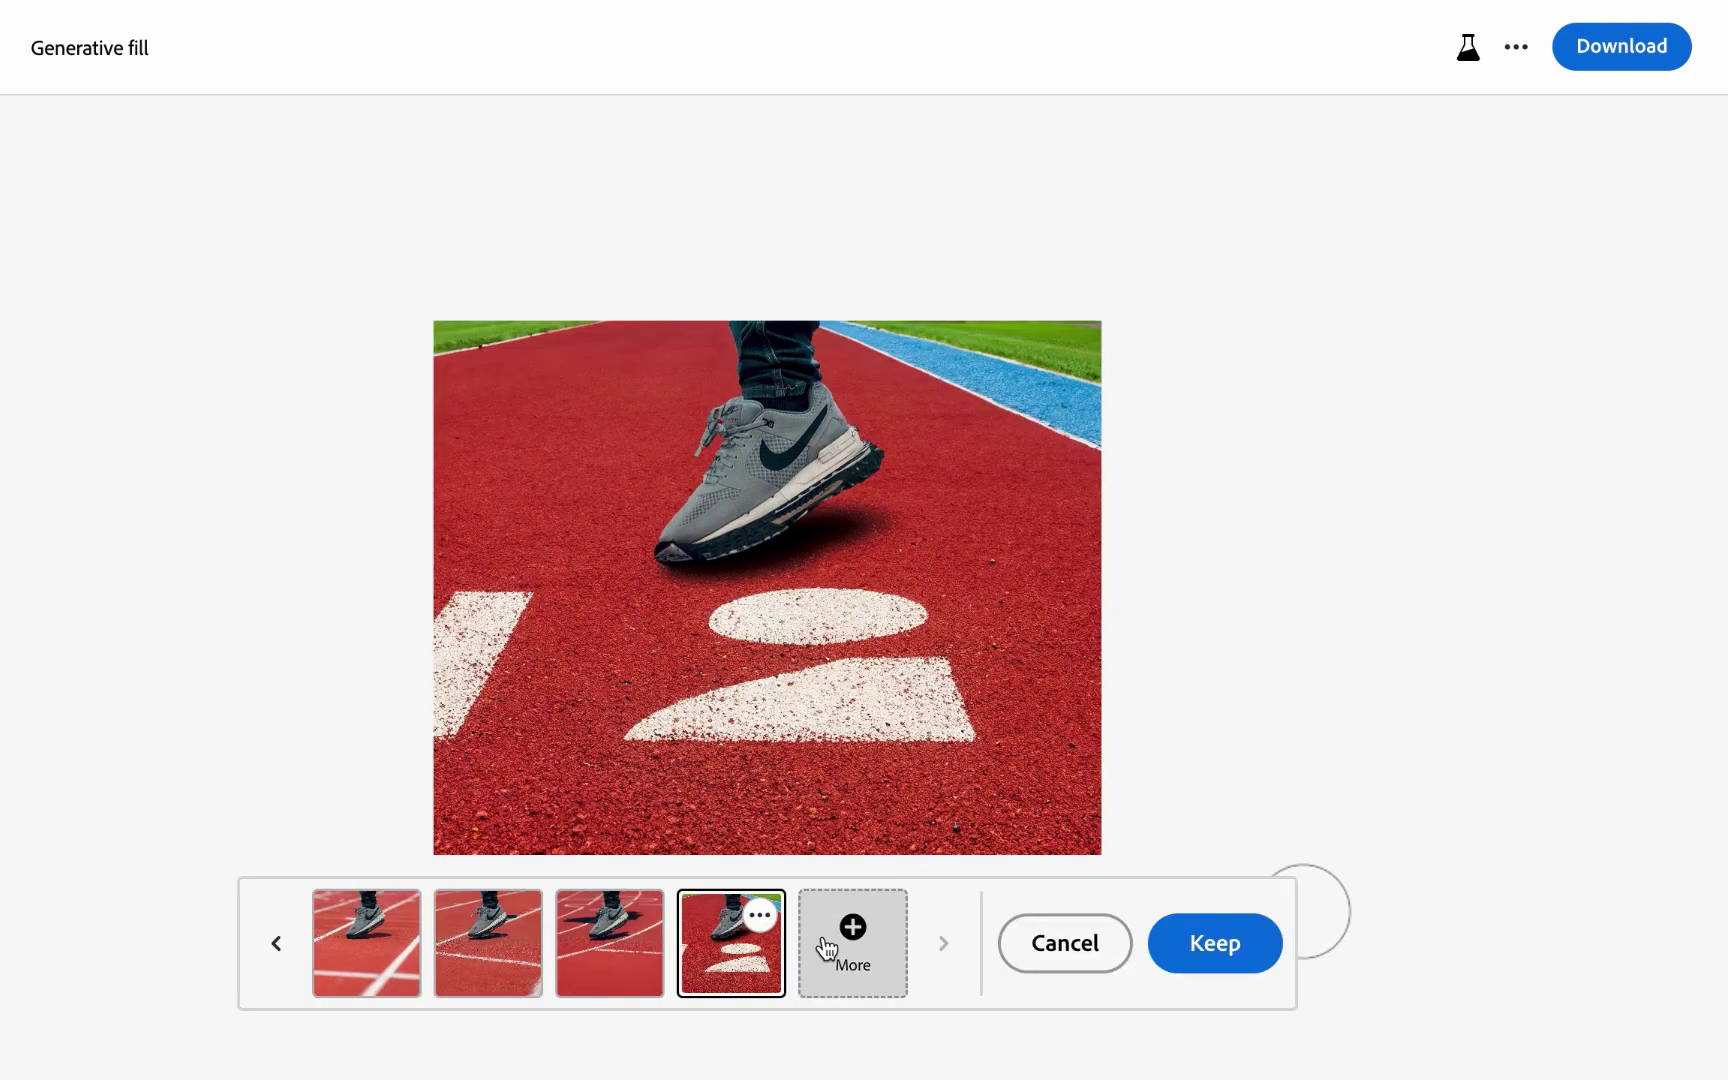
Generate more running track variations and settle on the blue track after checking the plain red one
{"action": "left_click", "coordinate": [825, 940]}
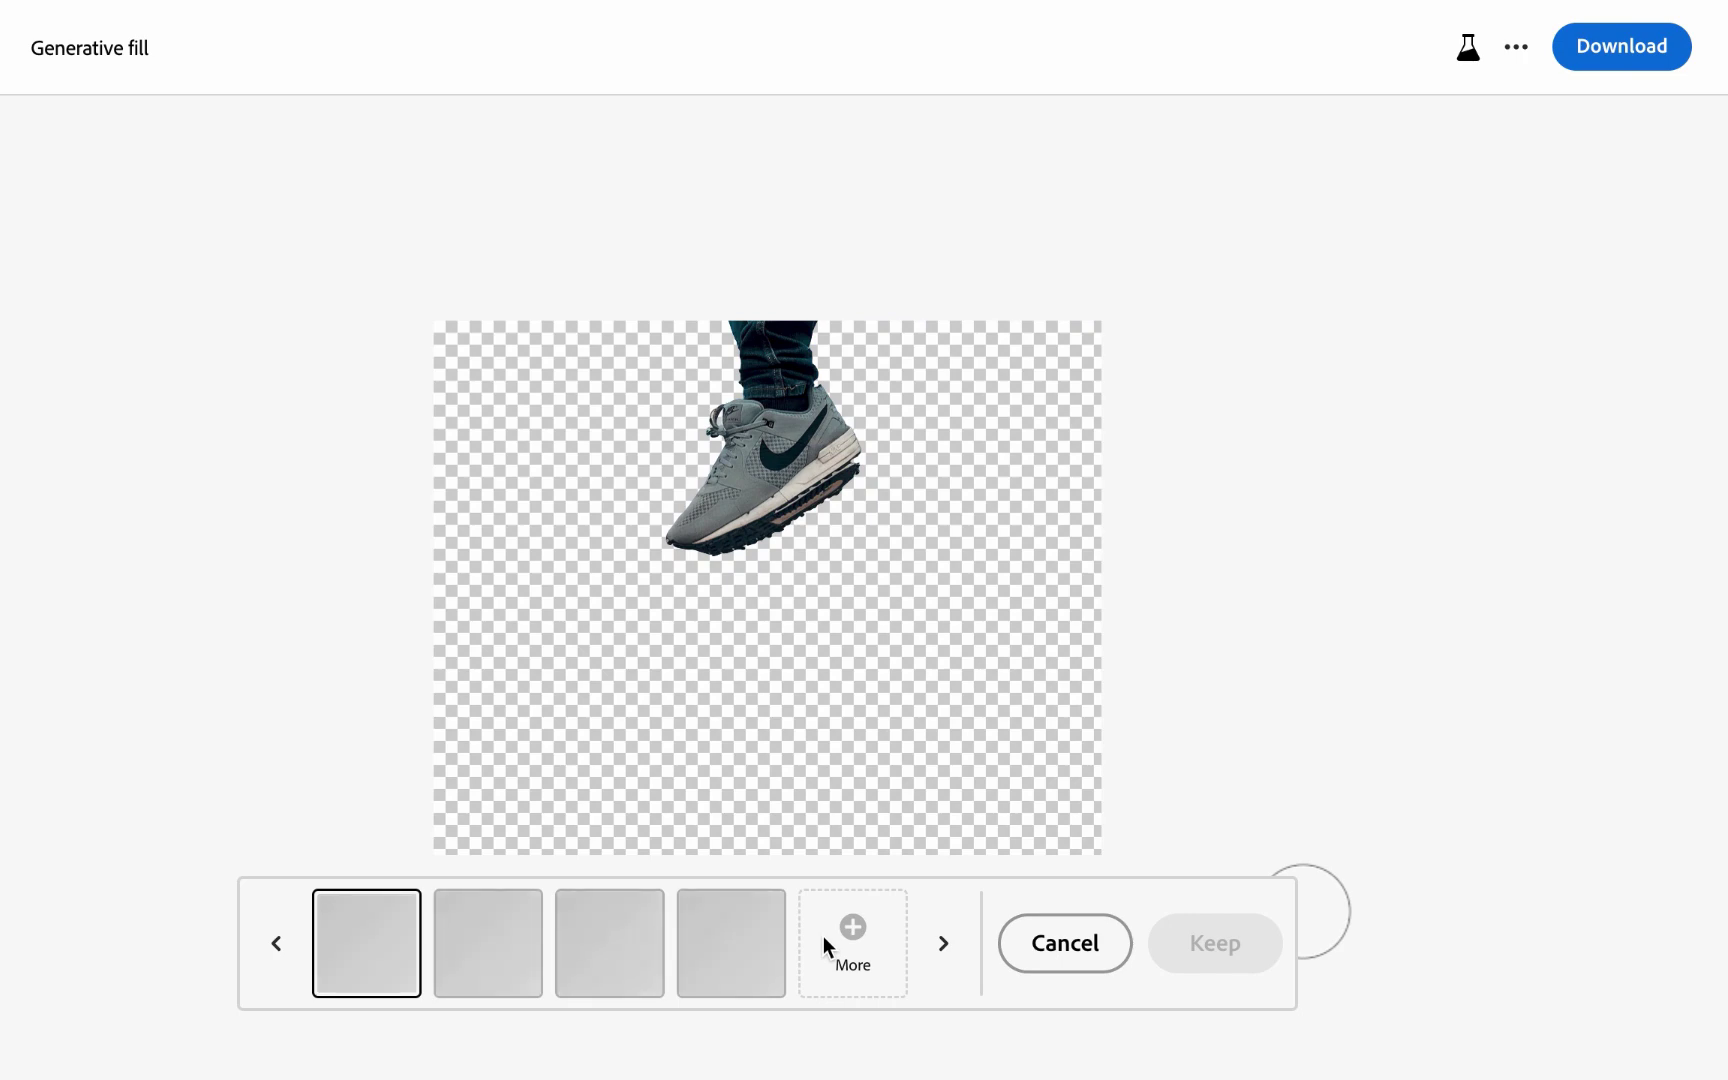
{"action": "left_click", "coordinate": [599, 942]}
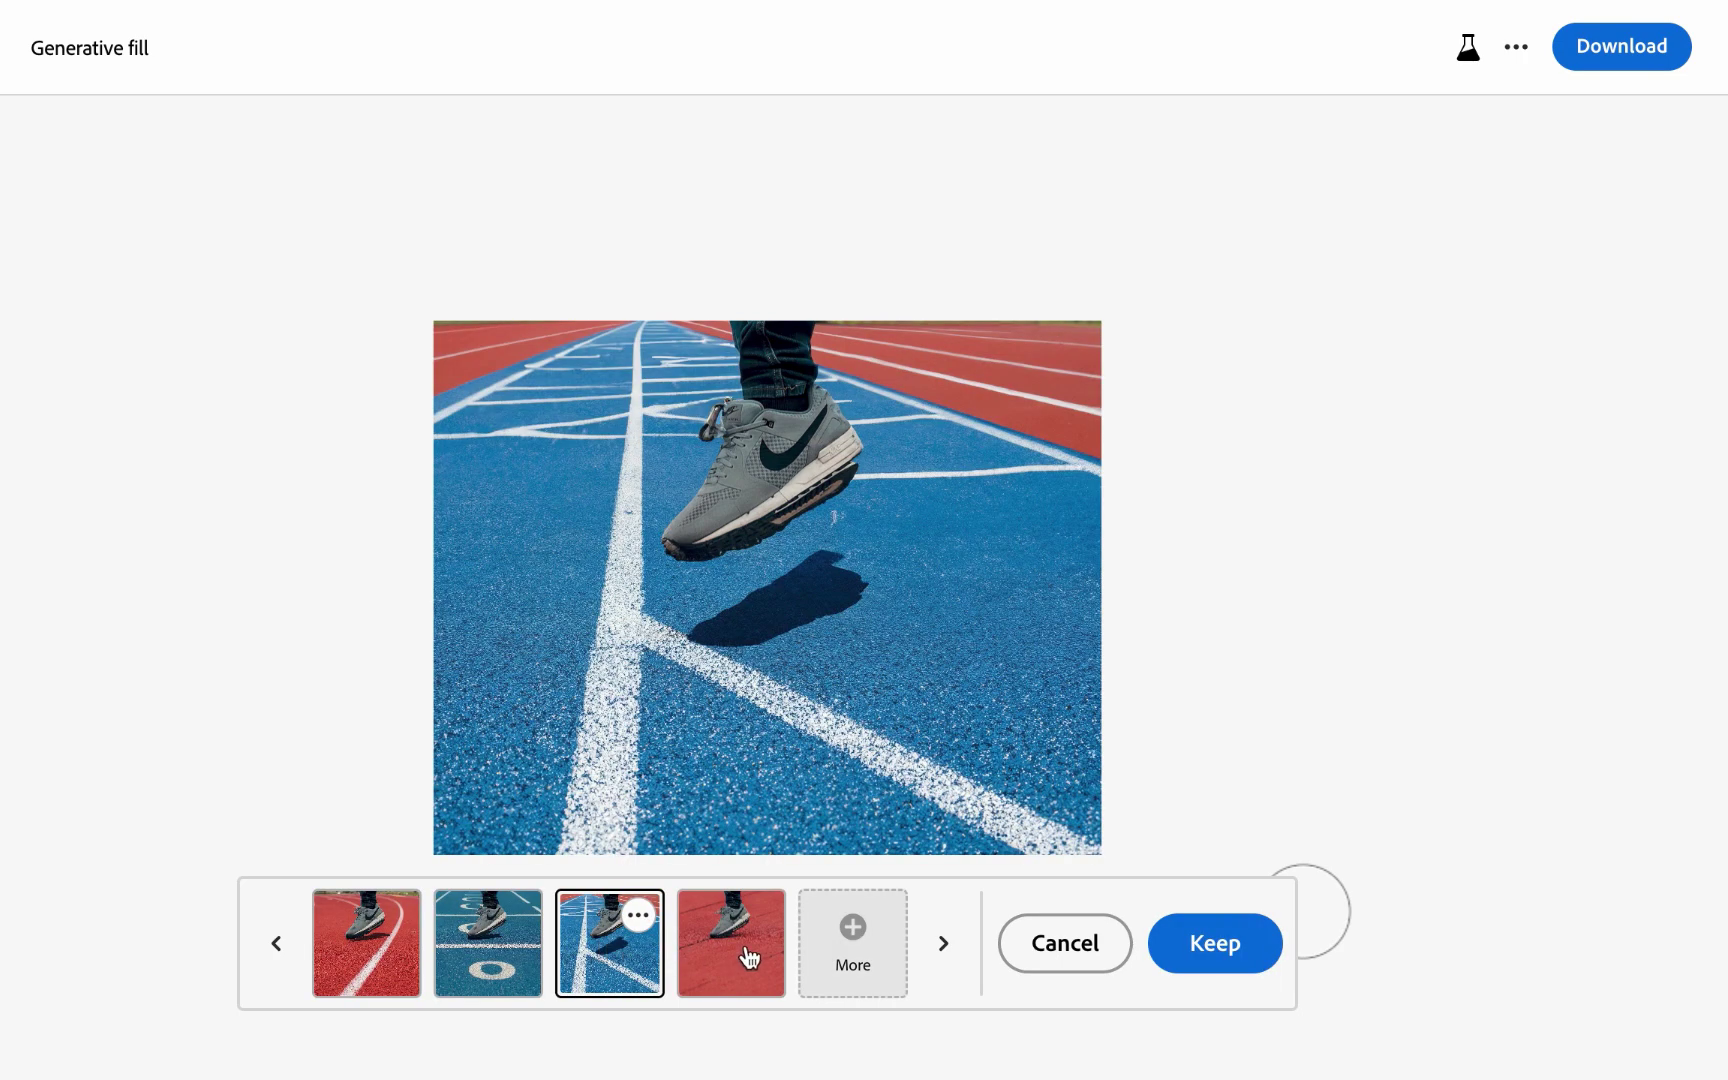
{"action": "left_click", "coordinate": [760, 922]}
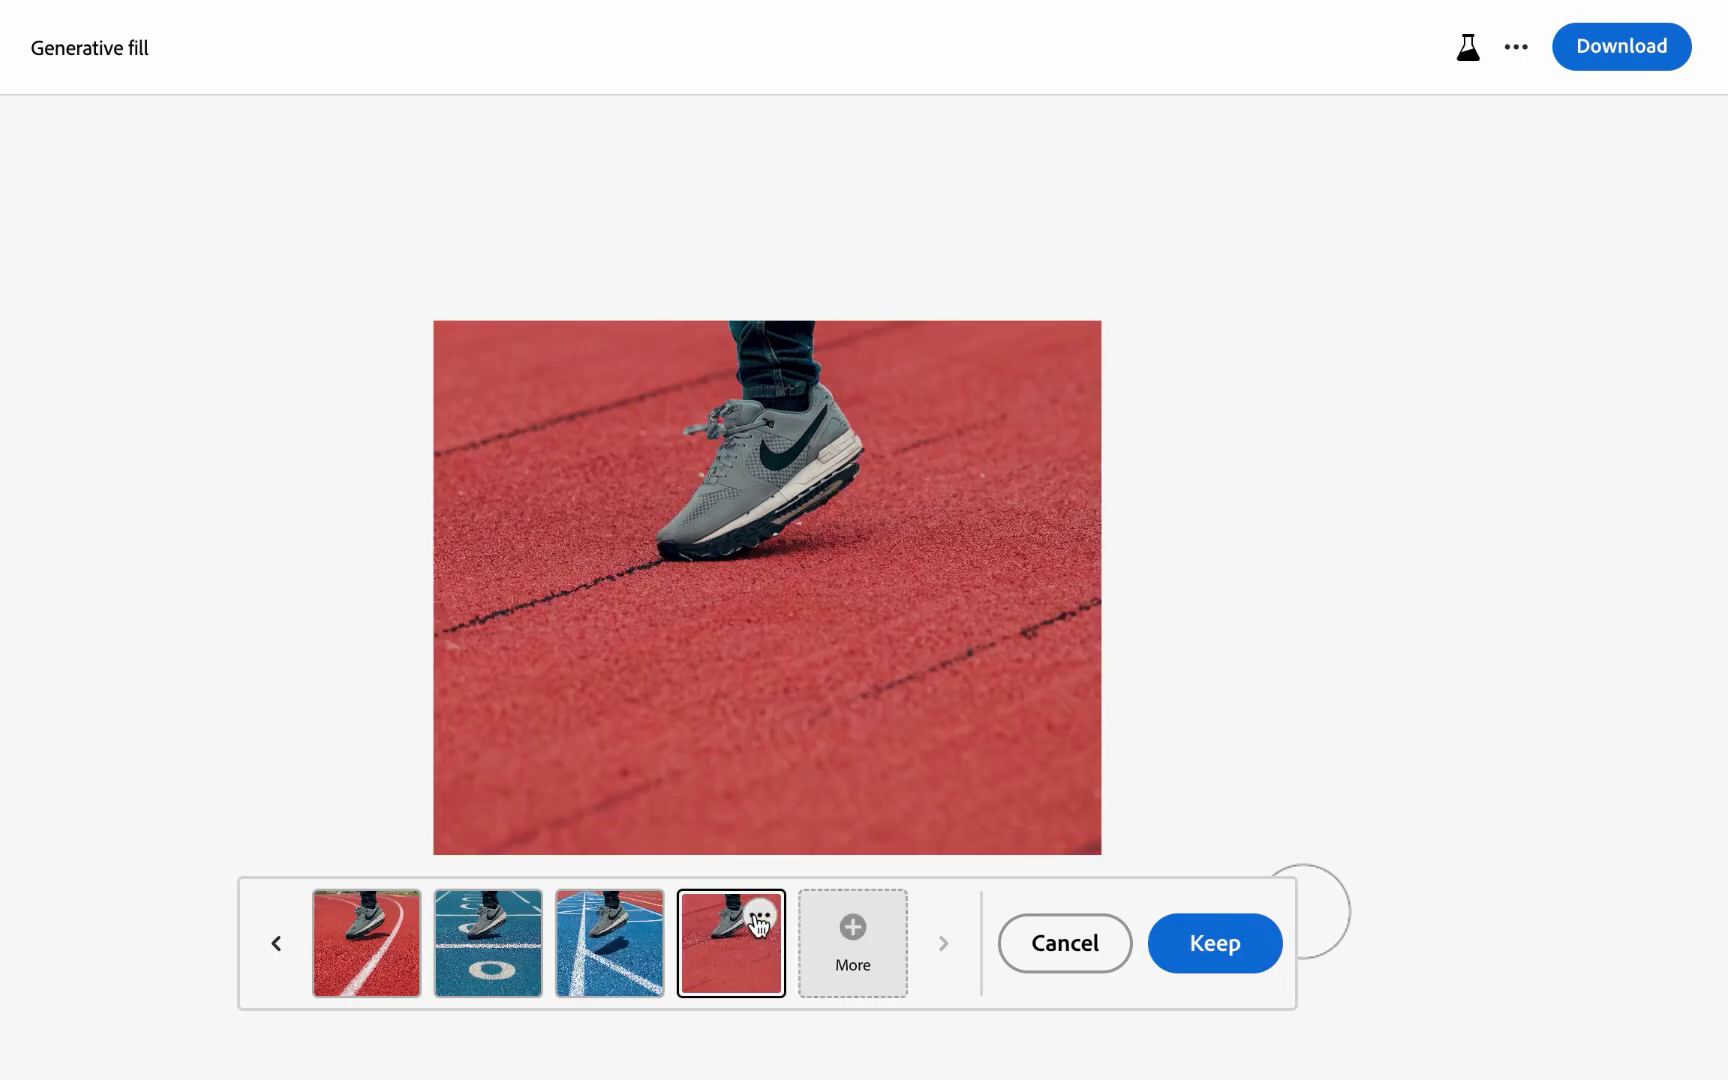
{"action": "left_click", "coordinate": [624, 942]}
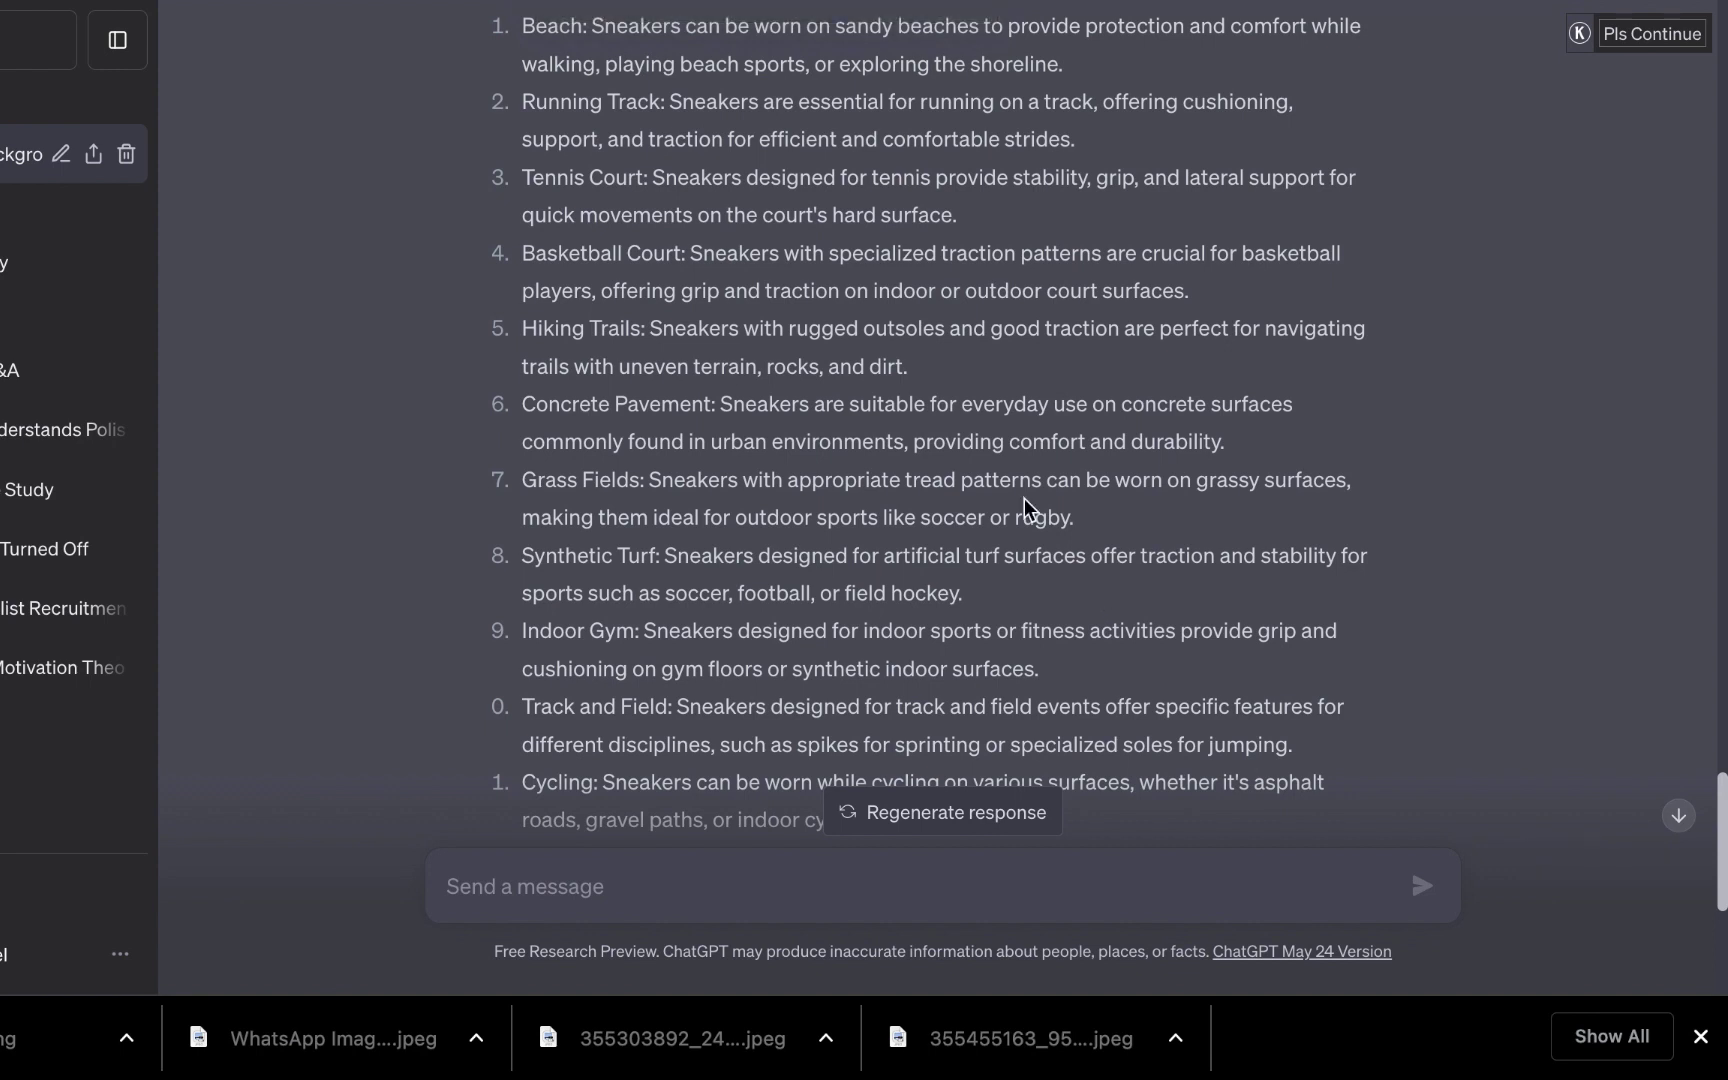
{"action": "scroll", "coordinate": [1037, 522], "scroll_direction": "up", "scroll_amount": 2}
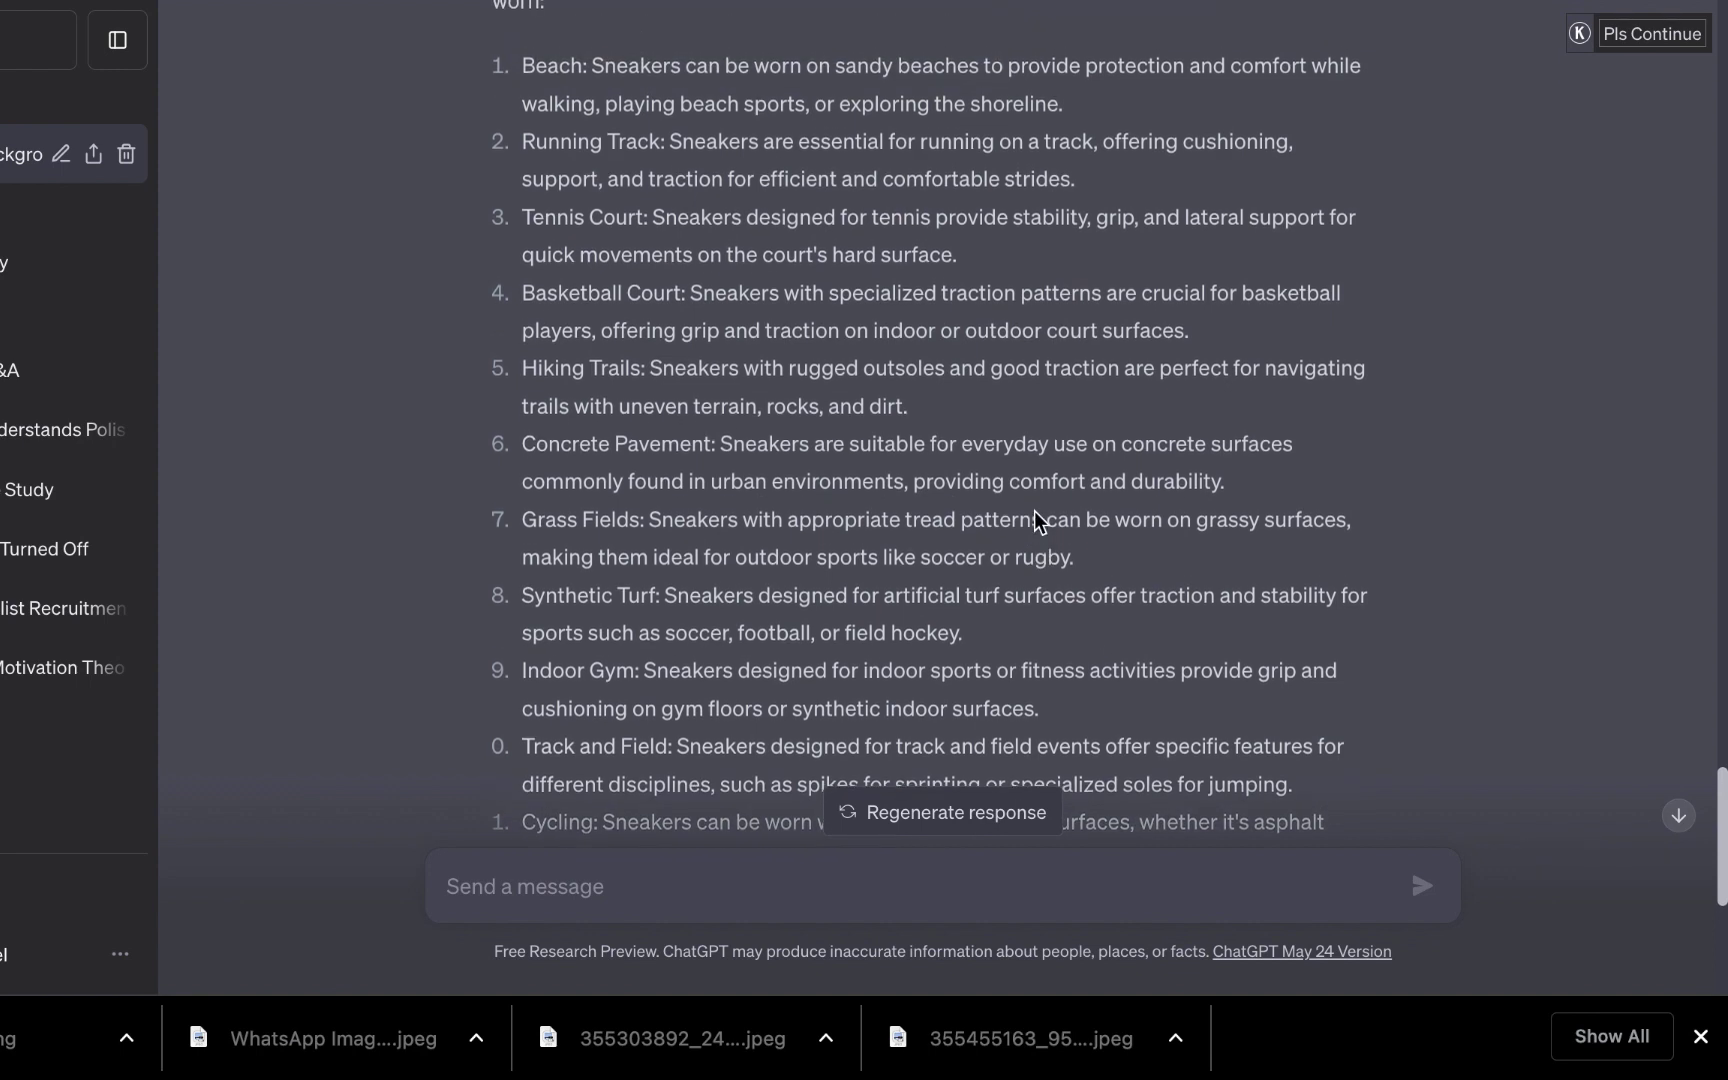
{"action": "scroll", "coordinate": [1037, 520], "scroll_direction": "up", "scroll_amount": 2}
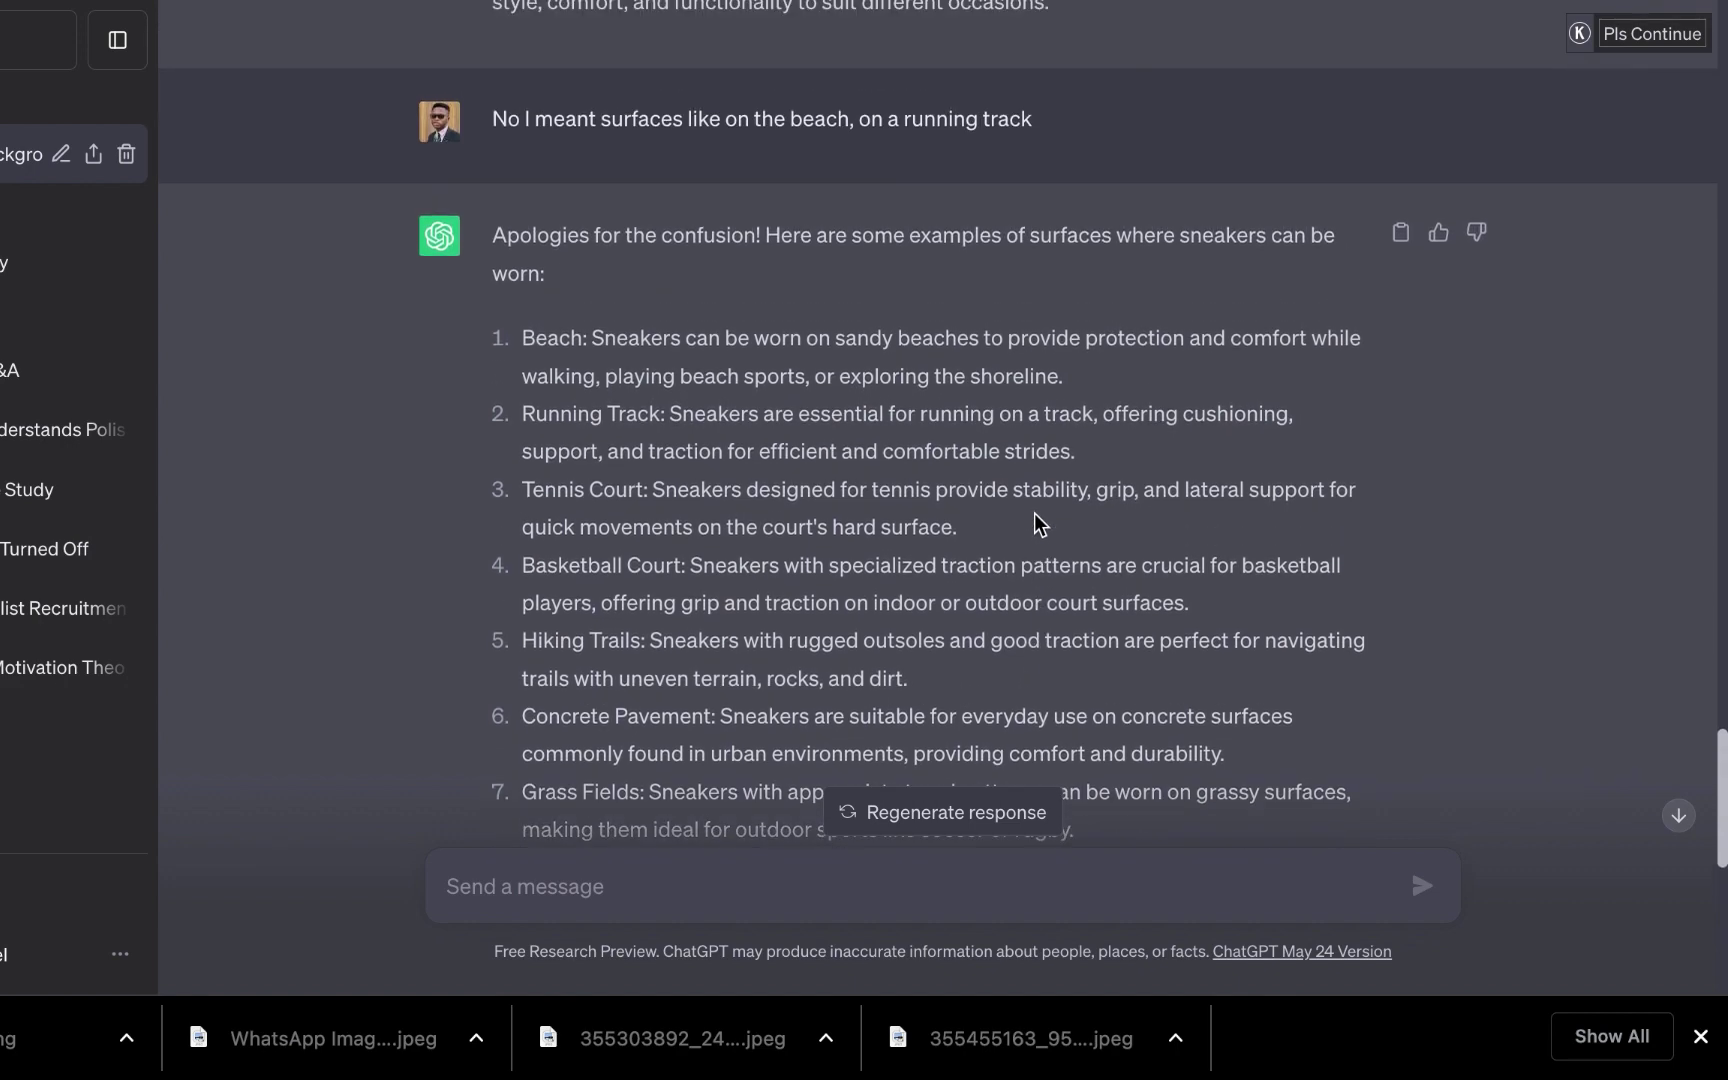
{"action": "scroll", "coordinate": [1040, 538], "scroll_direction": "up", "scroll_amount": 7}
{"action": "scroll", "coordinate": [1038, 540], "scroll_direction": "up", "scroll_amount": 4}
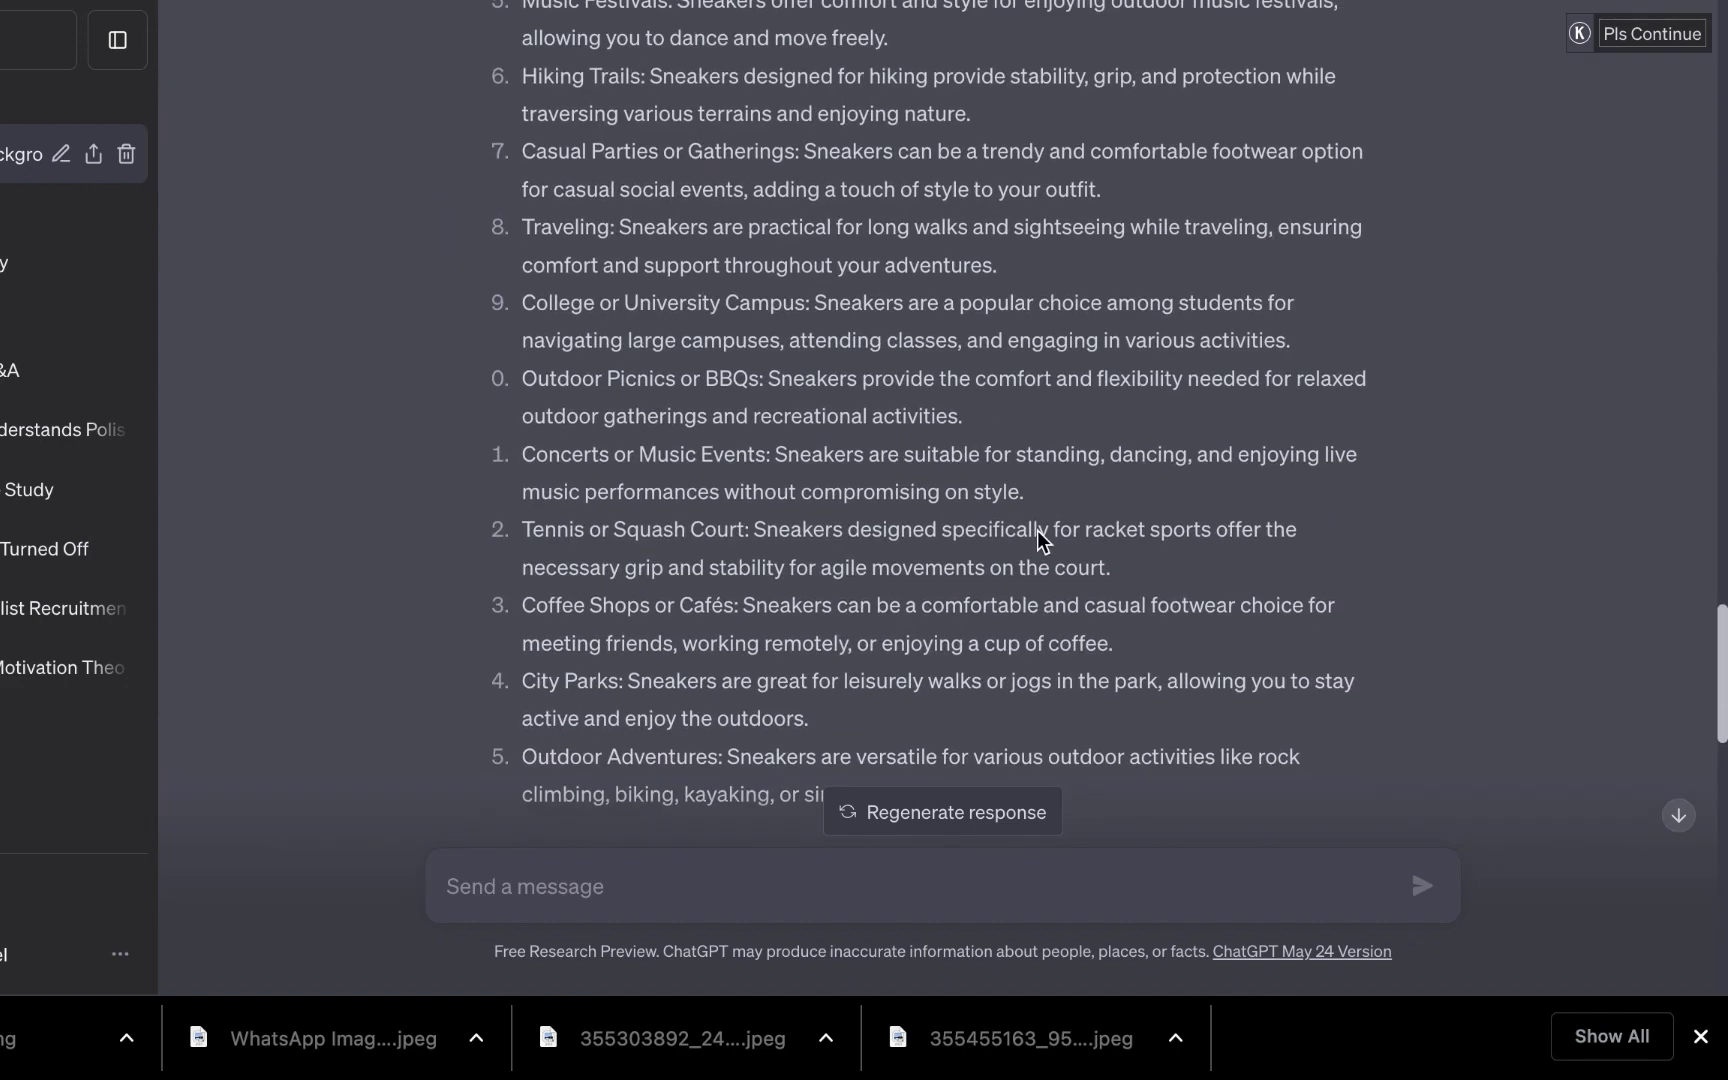
{"action": "scroll", "coordinate": [1040, 545], "scroll_direction": "up", "scroll_amount": 2}
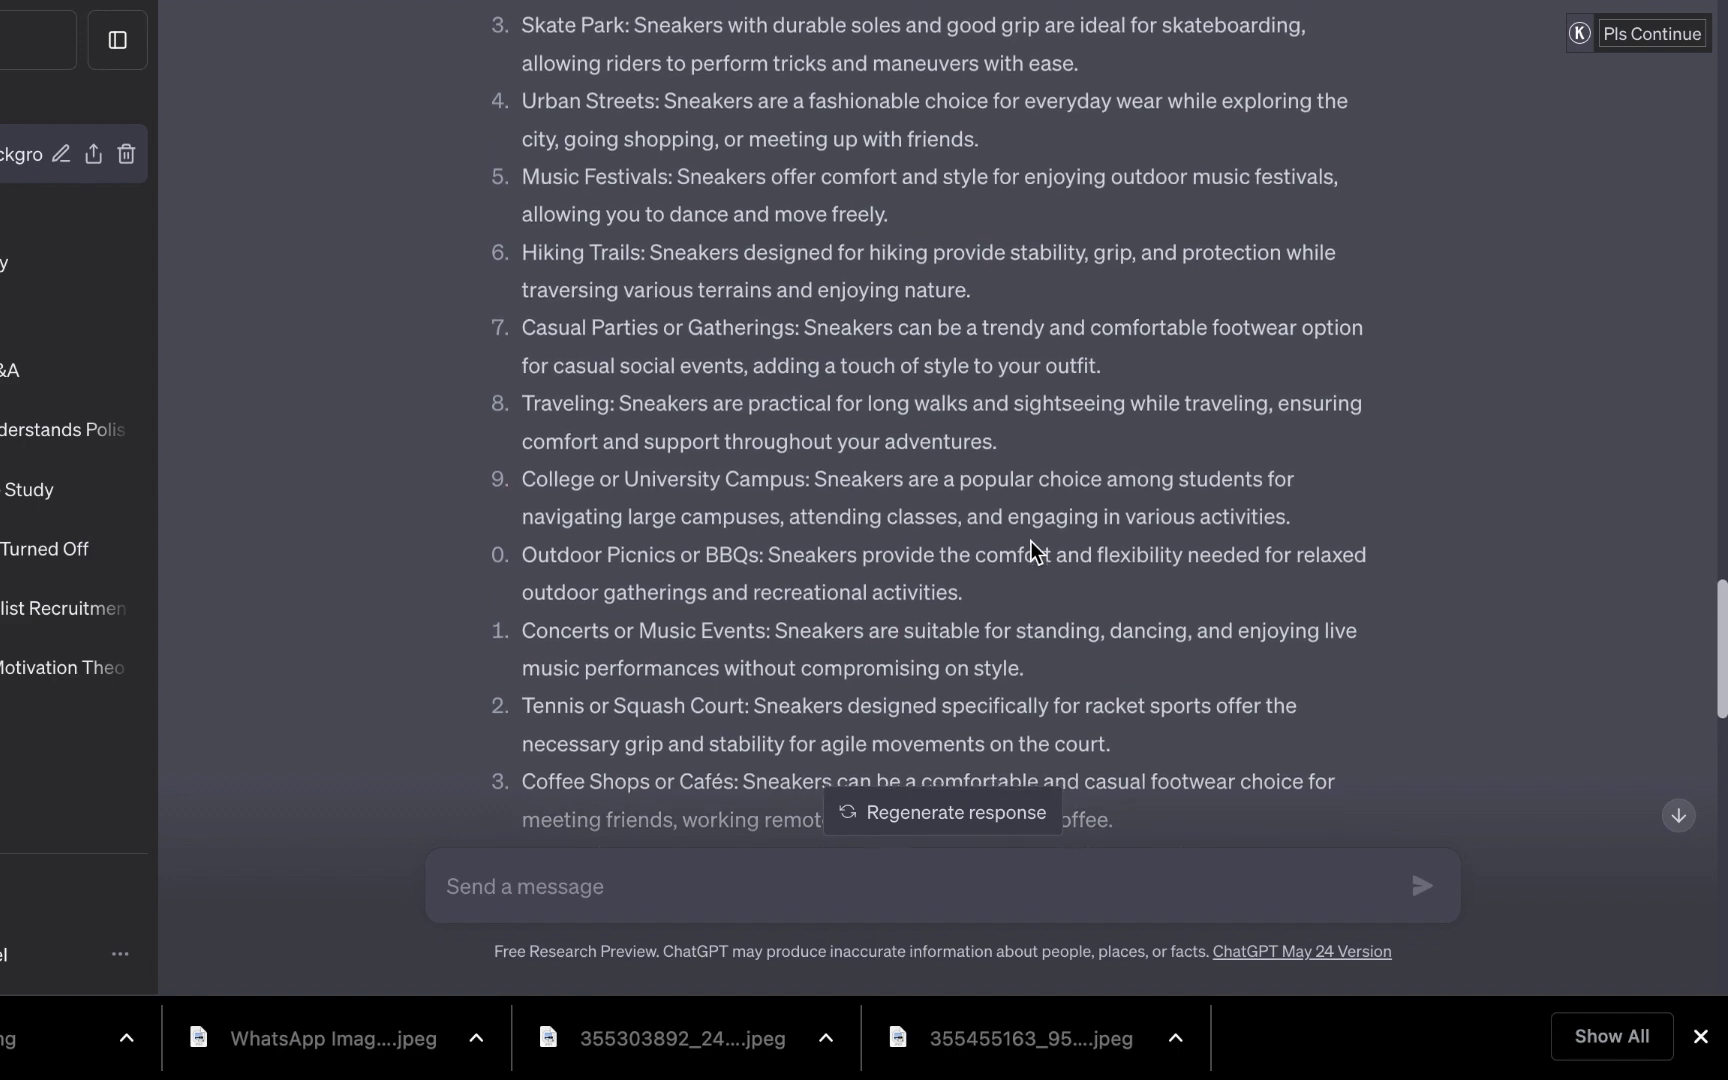
{"action": "scroll", "coordinate": [1040, 556], "scroll_direction": "up", "scroll_amount": 1}
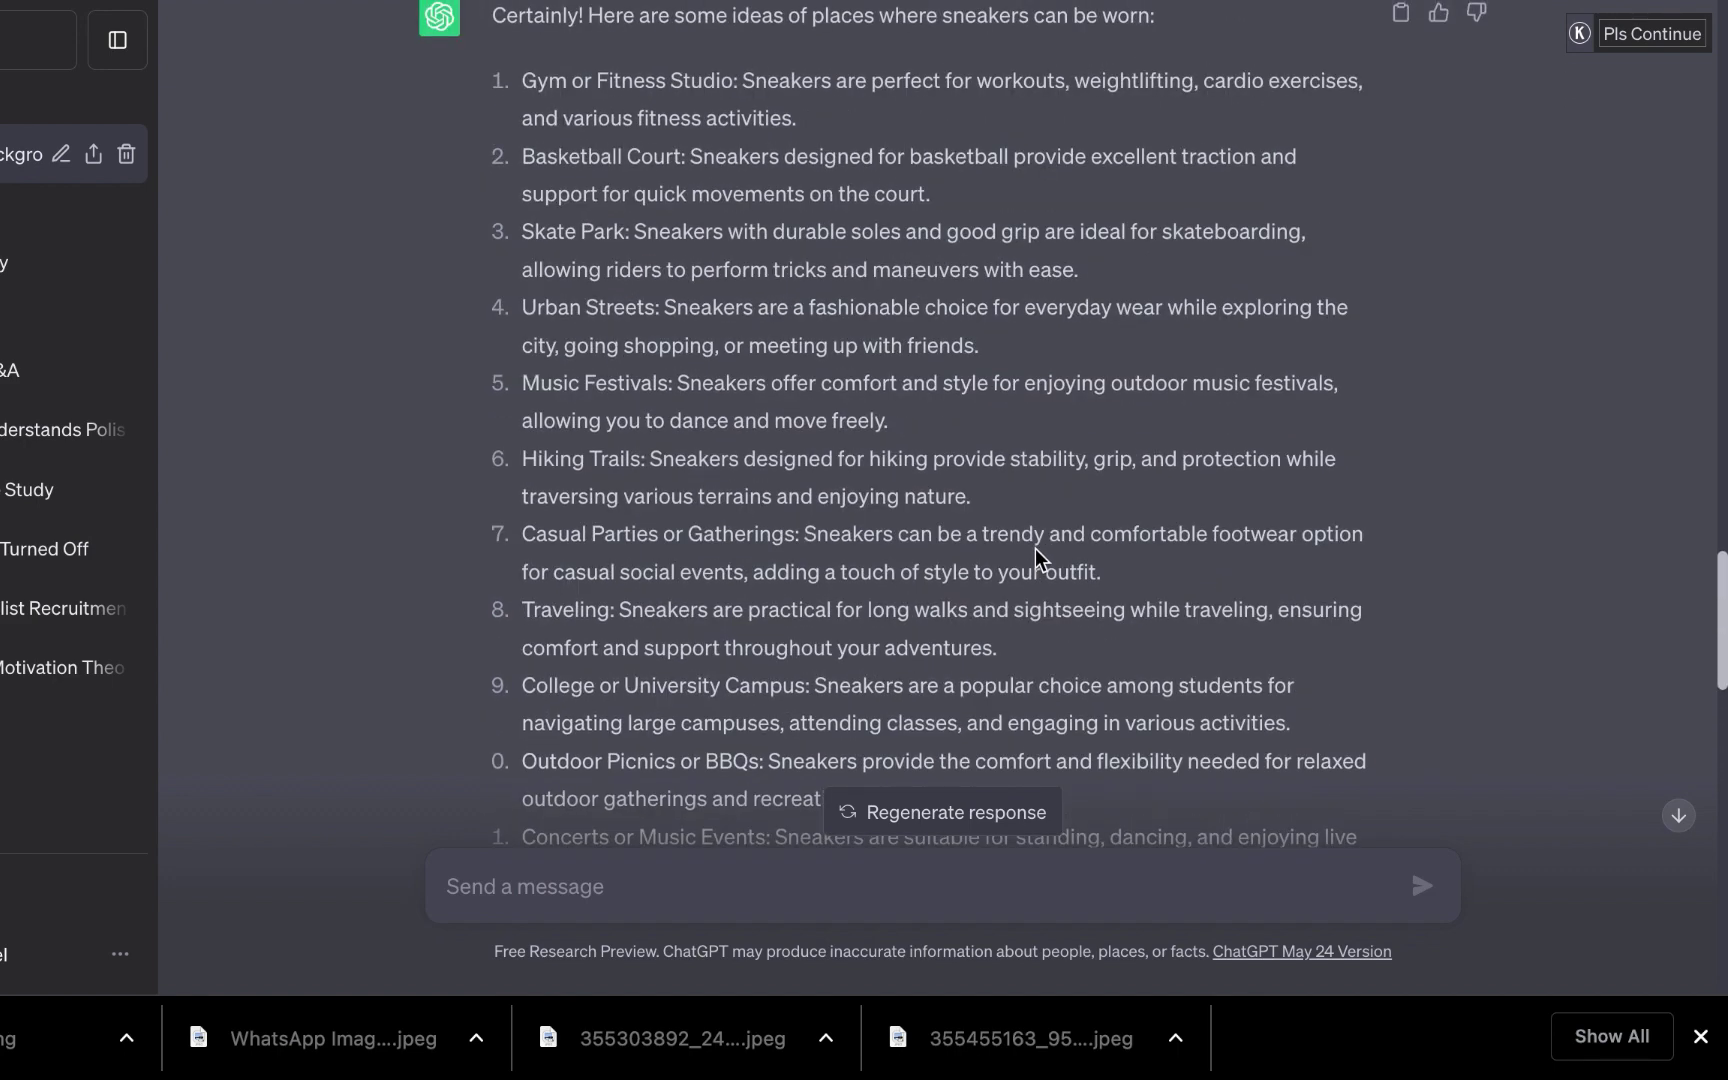
{"action": "scroll", "coordinate": [1040, 563], "scroll_direction": "up", "scroll_amount": 1}
{"action": "scroll", "coordinate": [1040, 565], "scroll_direction": "up", "scroll_amount": 1}
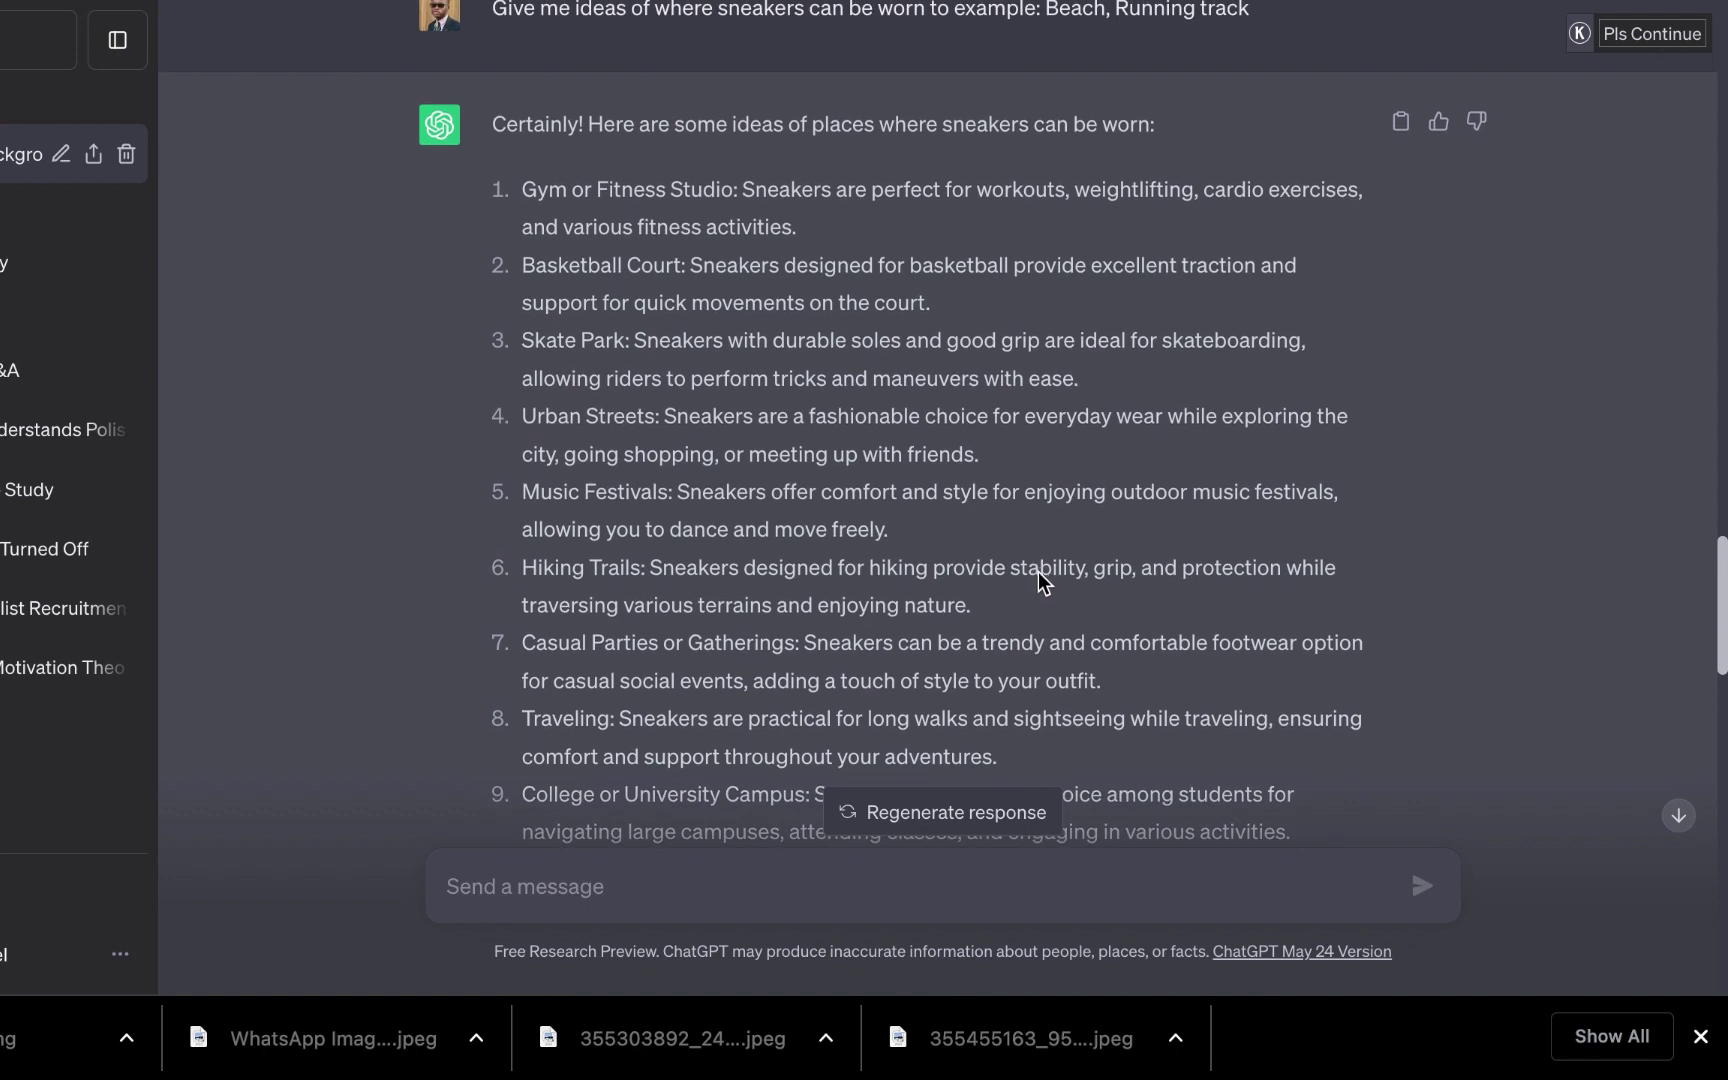
{"action": "scroll", "coordinate": [980, 492], "scroll_direction": "up", "scroll_amount": 1}
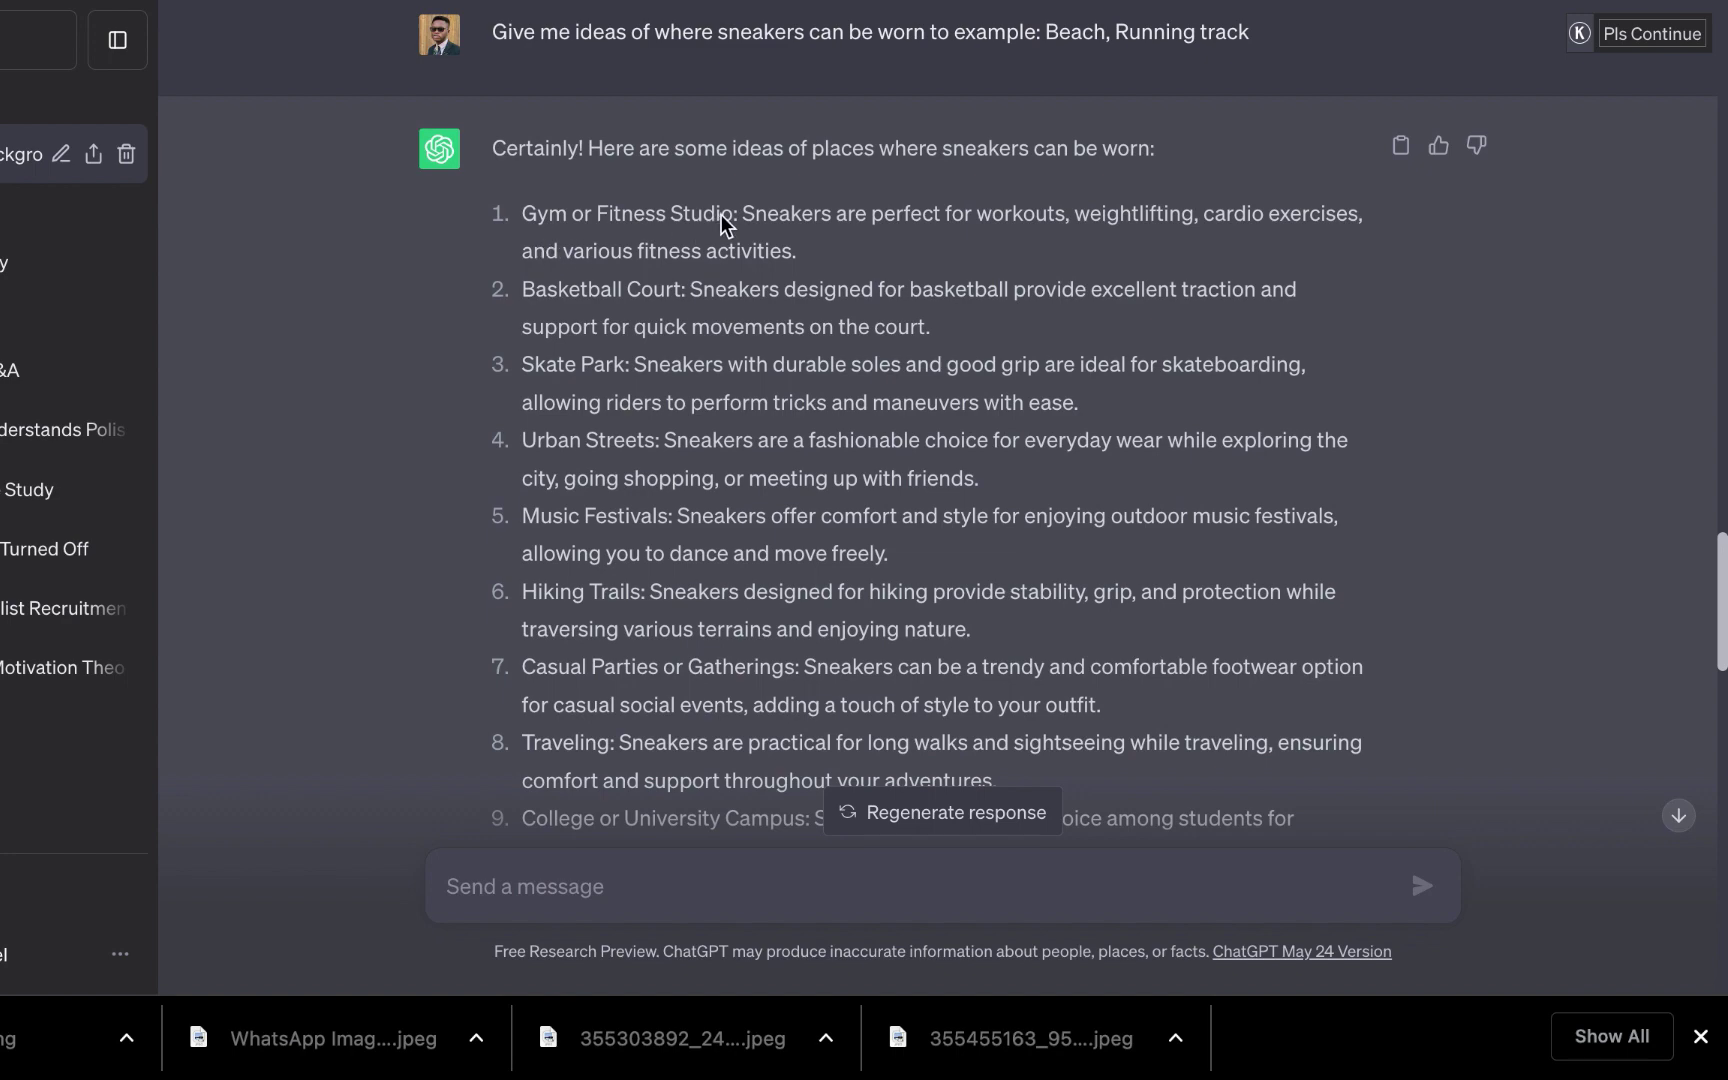
{"action": "scroll", "coordinate": [645, 470], "scroll_direction": "down", "scroll_amount": 1}
{"action": "scroll", "coordinate": [645, 478], "scroll_direction": "down", "scroll_amount": 3}
{"action": "scroll", "coordinate": [650, 525], "scroll_direction": "down", "scroll_amount": 3}
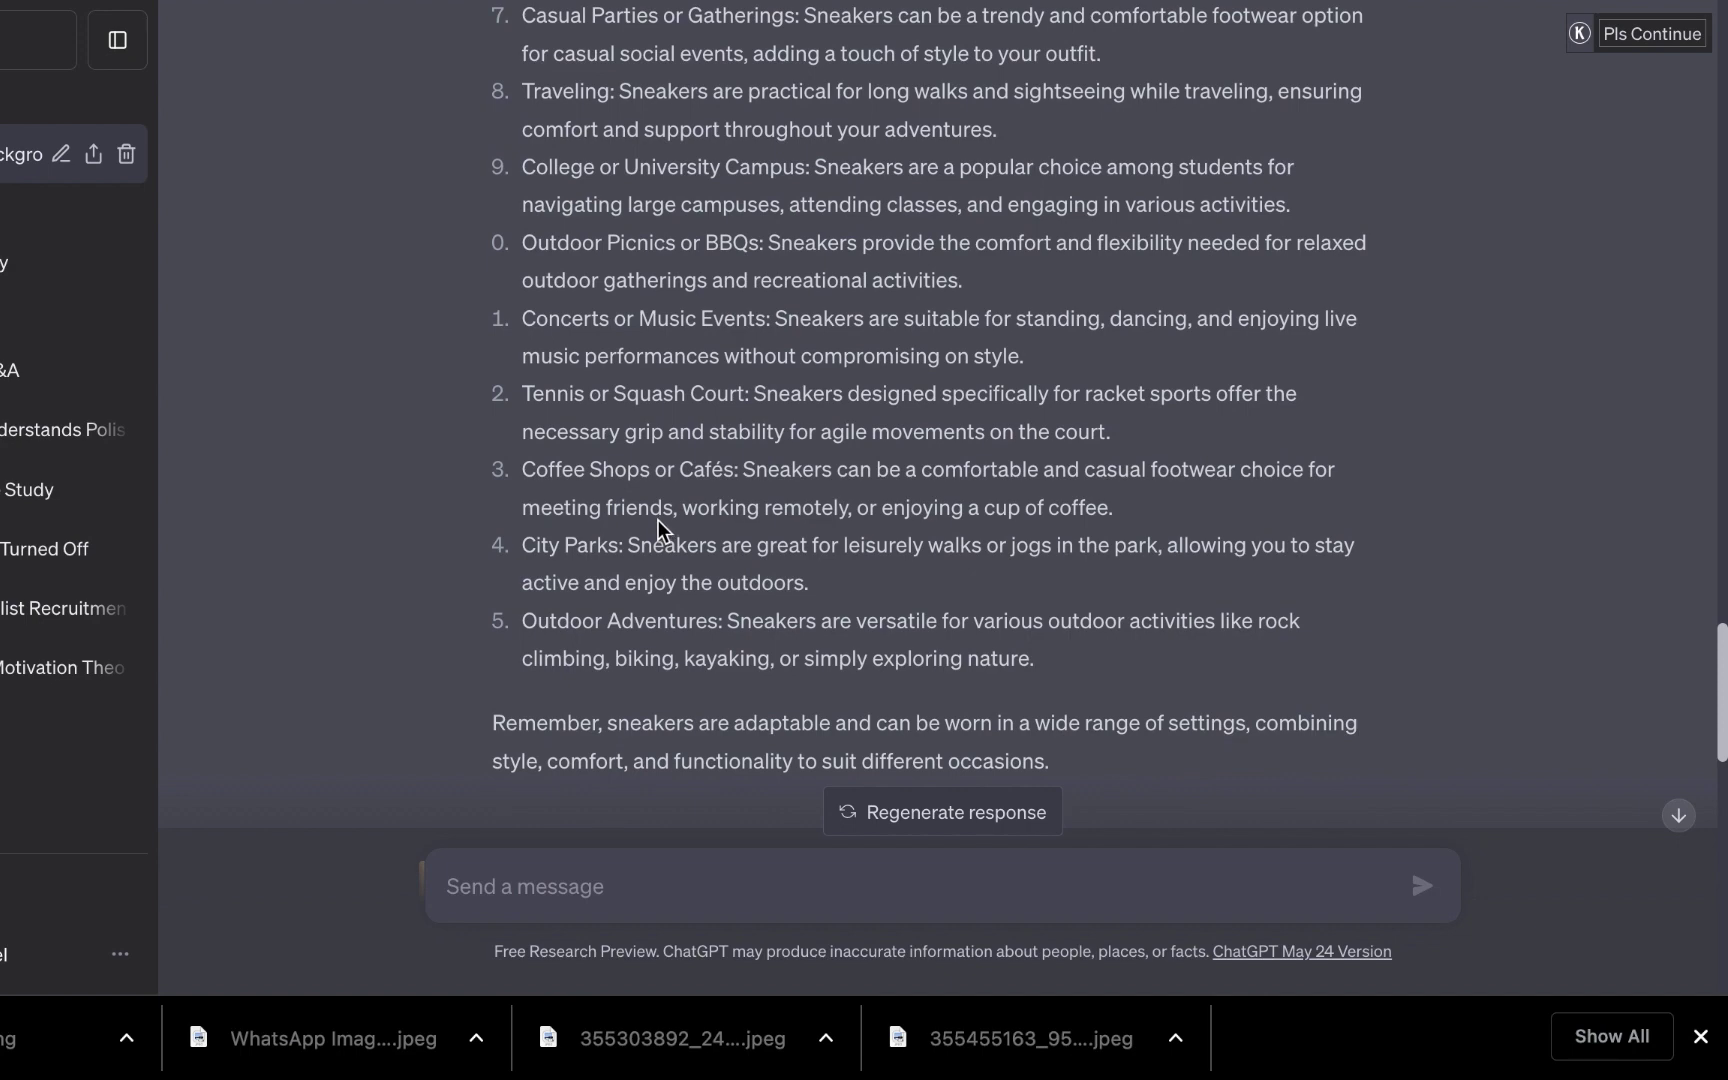
{"action": "scroll", "coordinate": [657, 527], "scroll_direction": "down", "scroll_amount": 4}
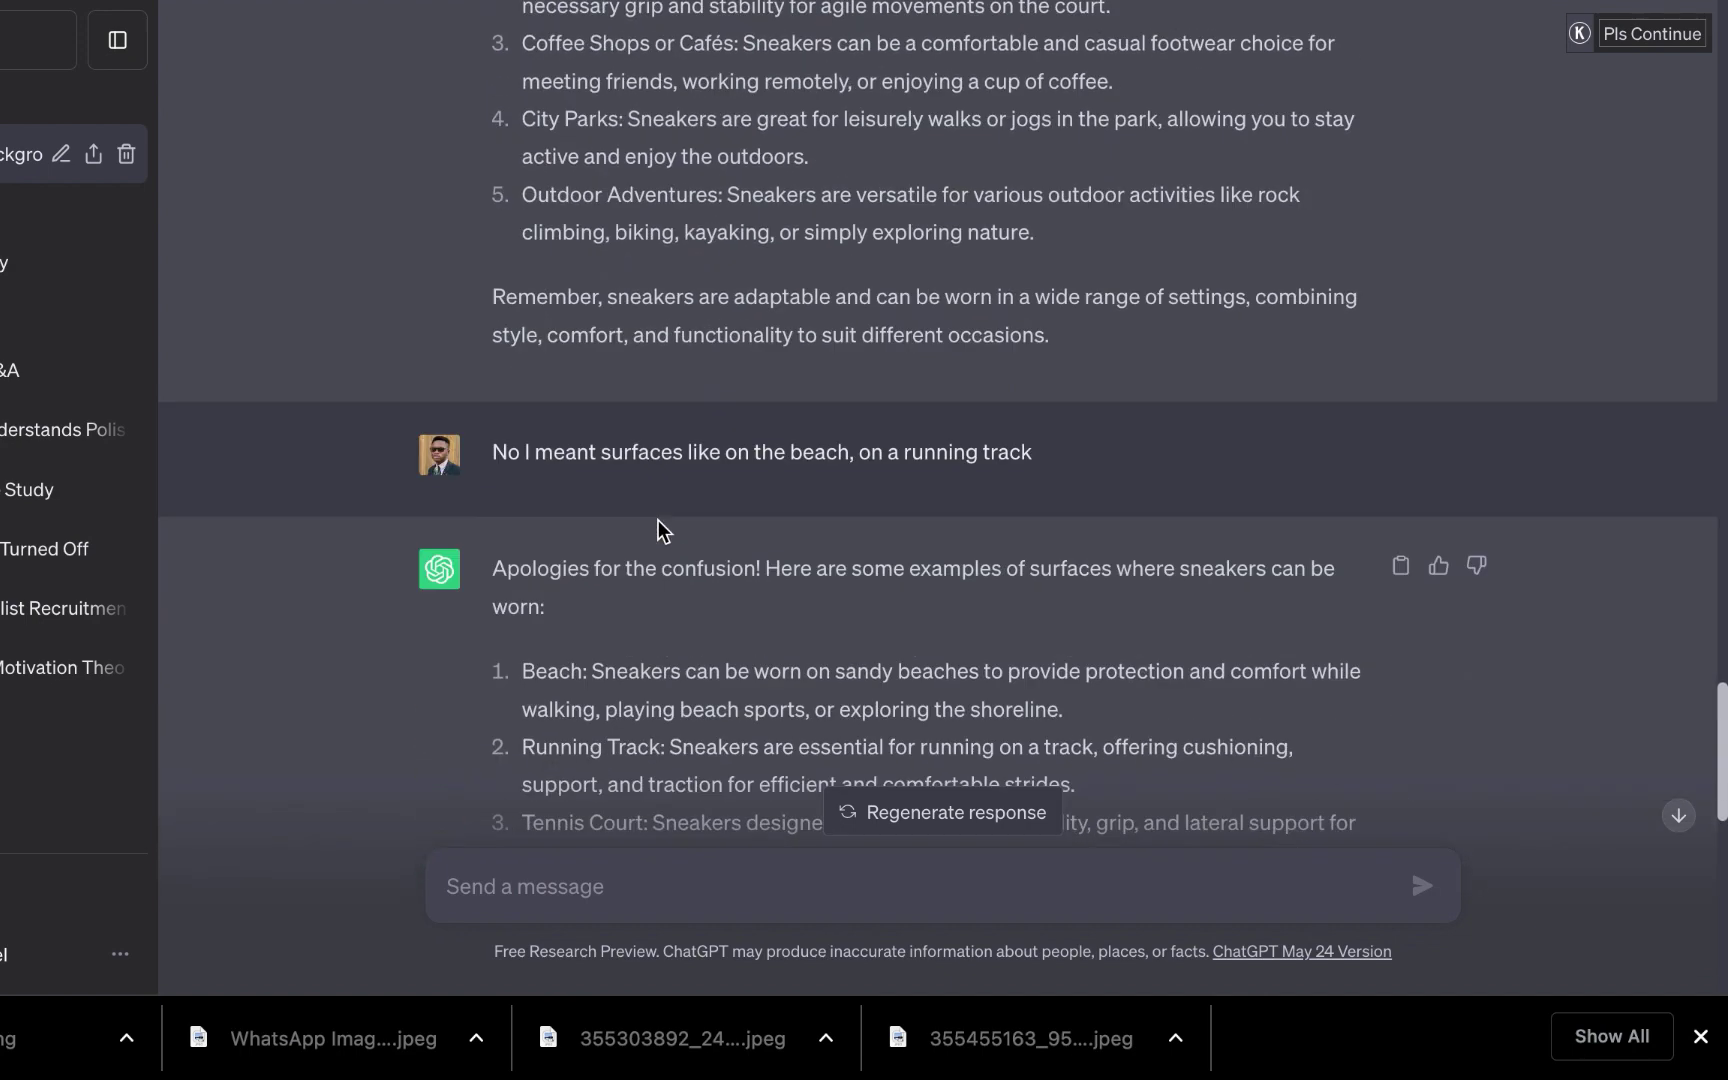
{"action": "scroll", "coordinate": [657, 530], "scroll_direction": "down", "scroll_amount": 1}
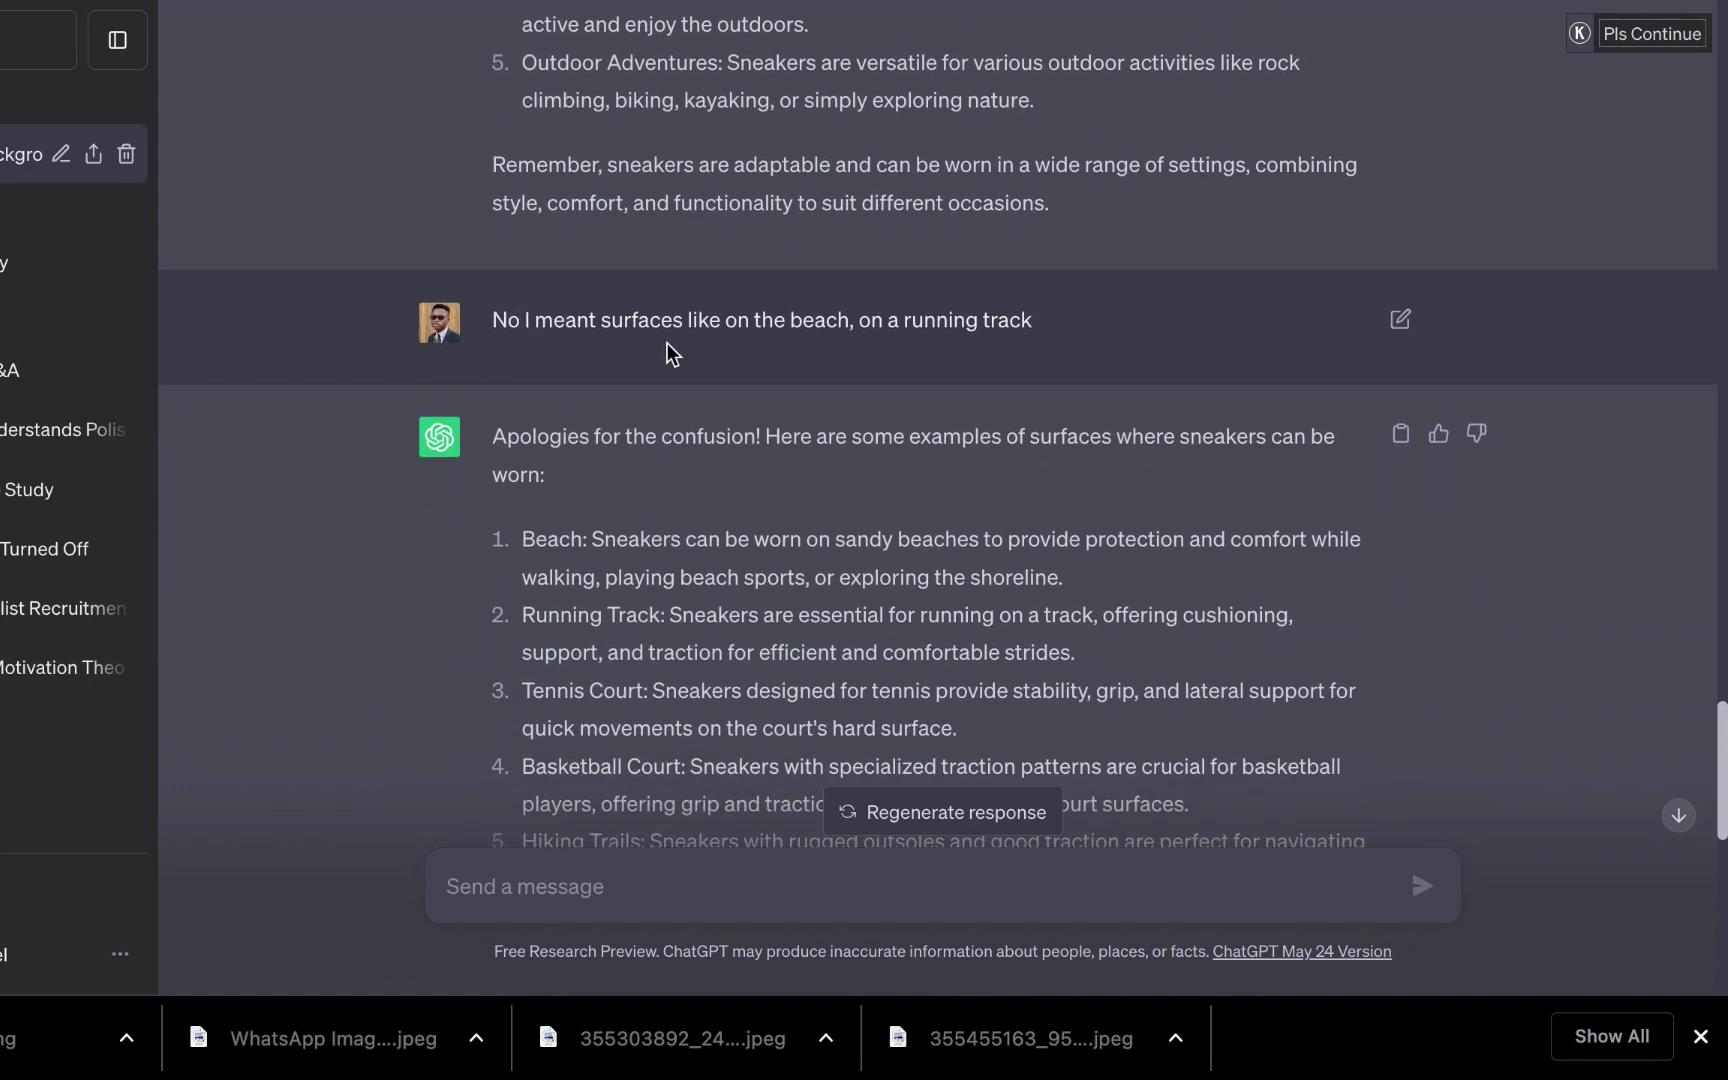
{"action": "scroll", "coordinate": [826, 361], "scroll_direction": "down", "scroll_amount": 1}
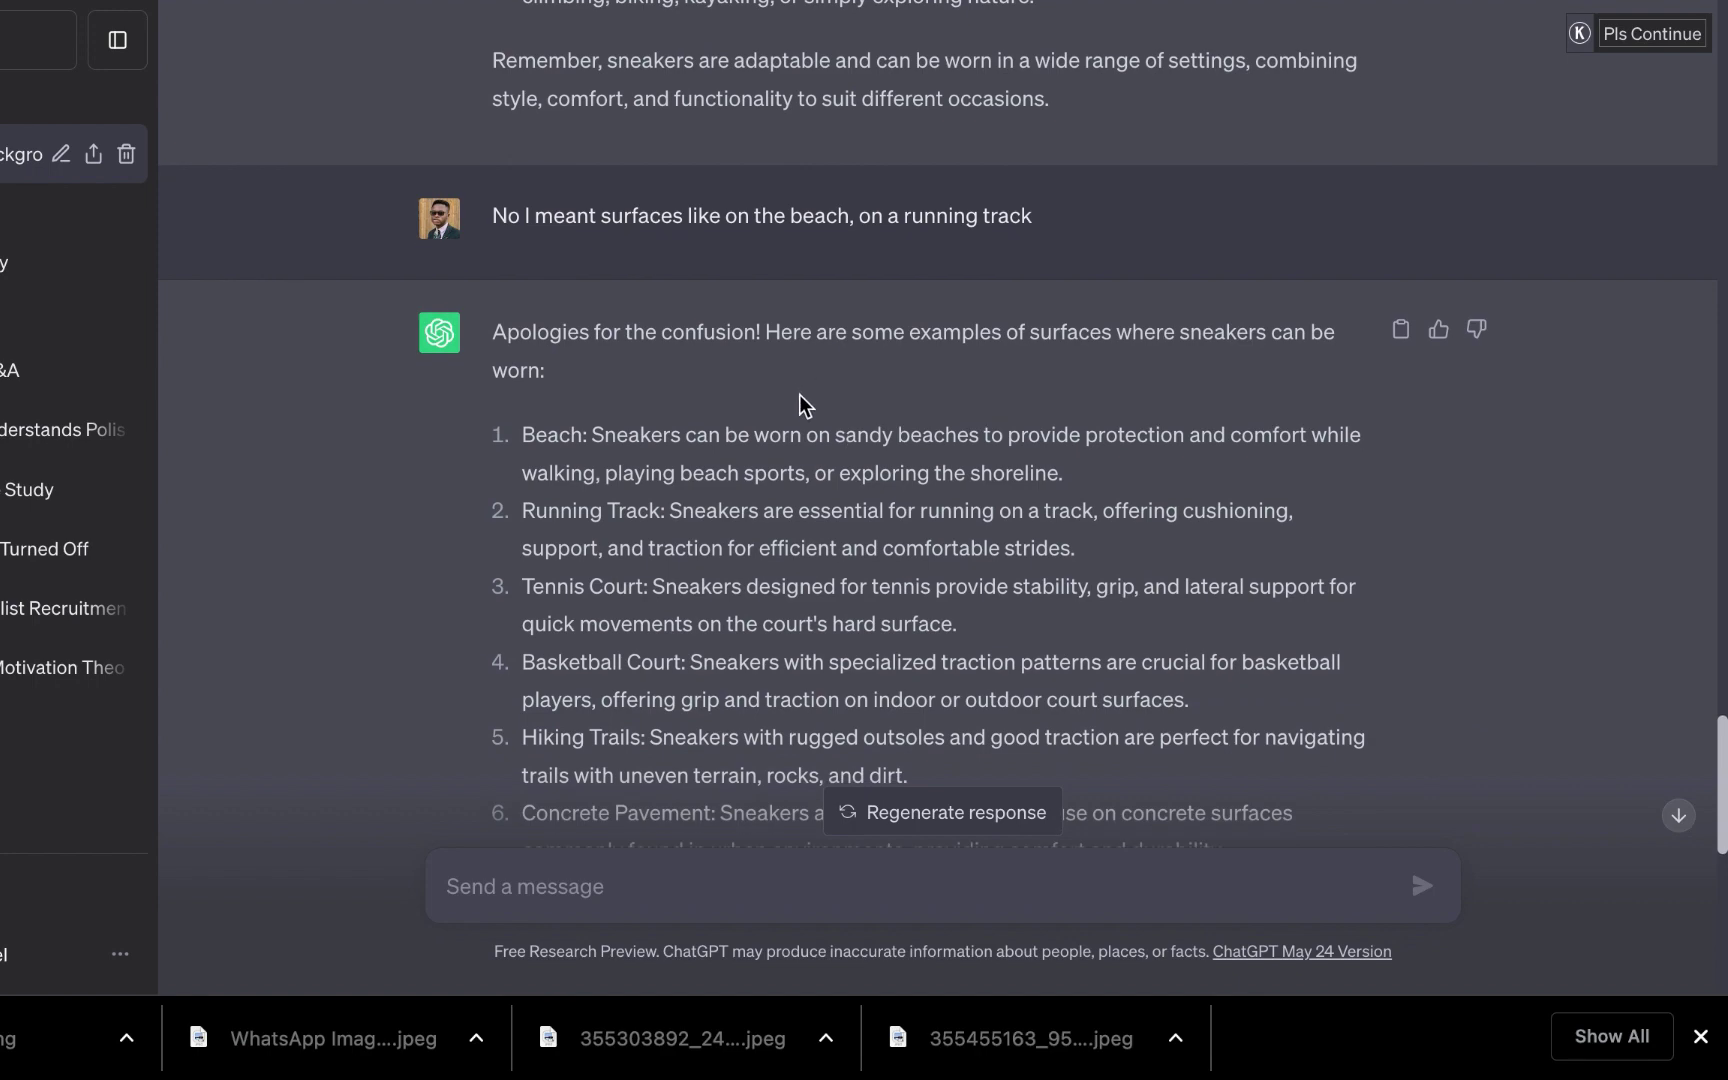
{"action": "scroll", "coordinate": [805, 443], "scroll_direction": "up", "scroll_amount": 7}
{"action": "scroll", "coordinate": [813, 443], "scroll_direction": "up", "scroll_amount": 7}
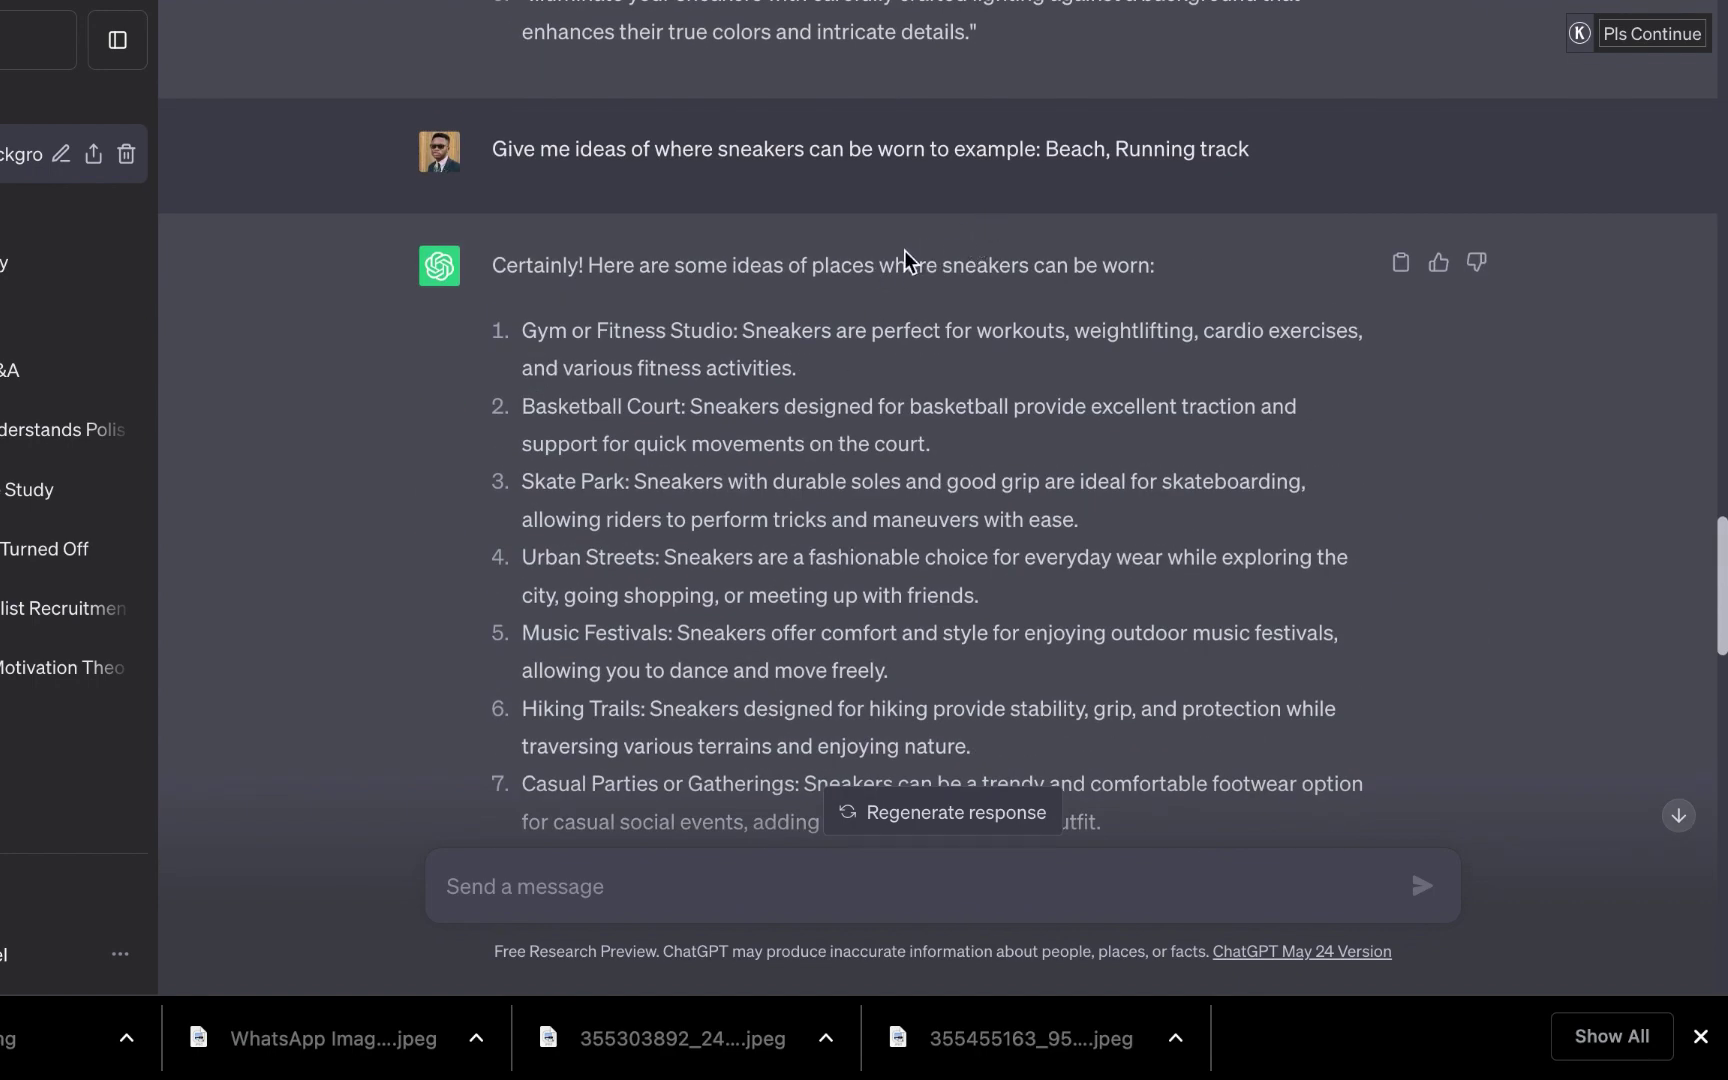
{"action": "left_click_drag", "start_coordinate": [1043, 160], "coordinate": [1243, 200]}
{"action": "scroll", "coordinate": [1135, 400], "scroll_direction": "down", "scroll_amount": 7}
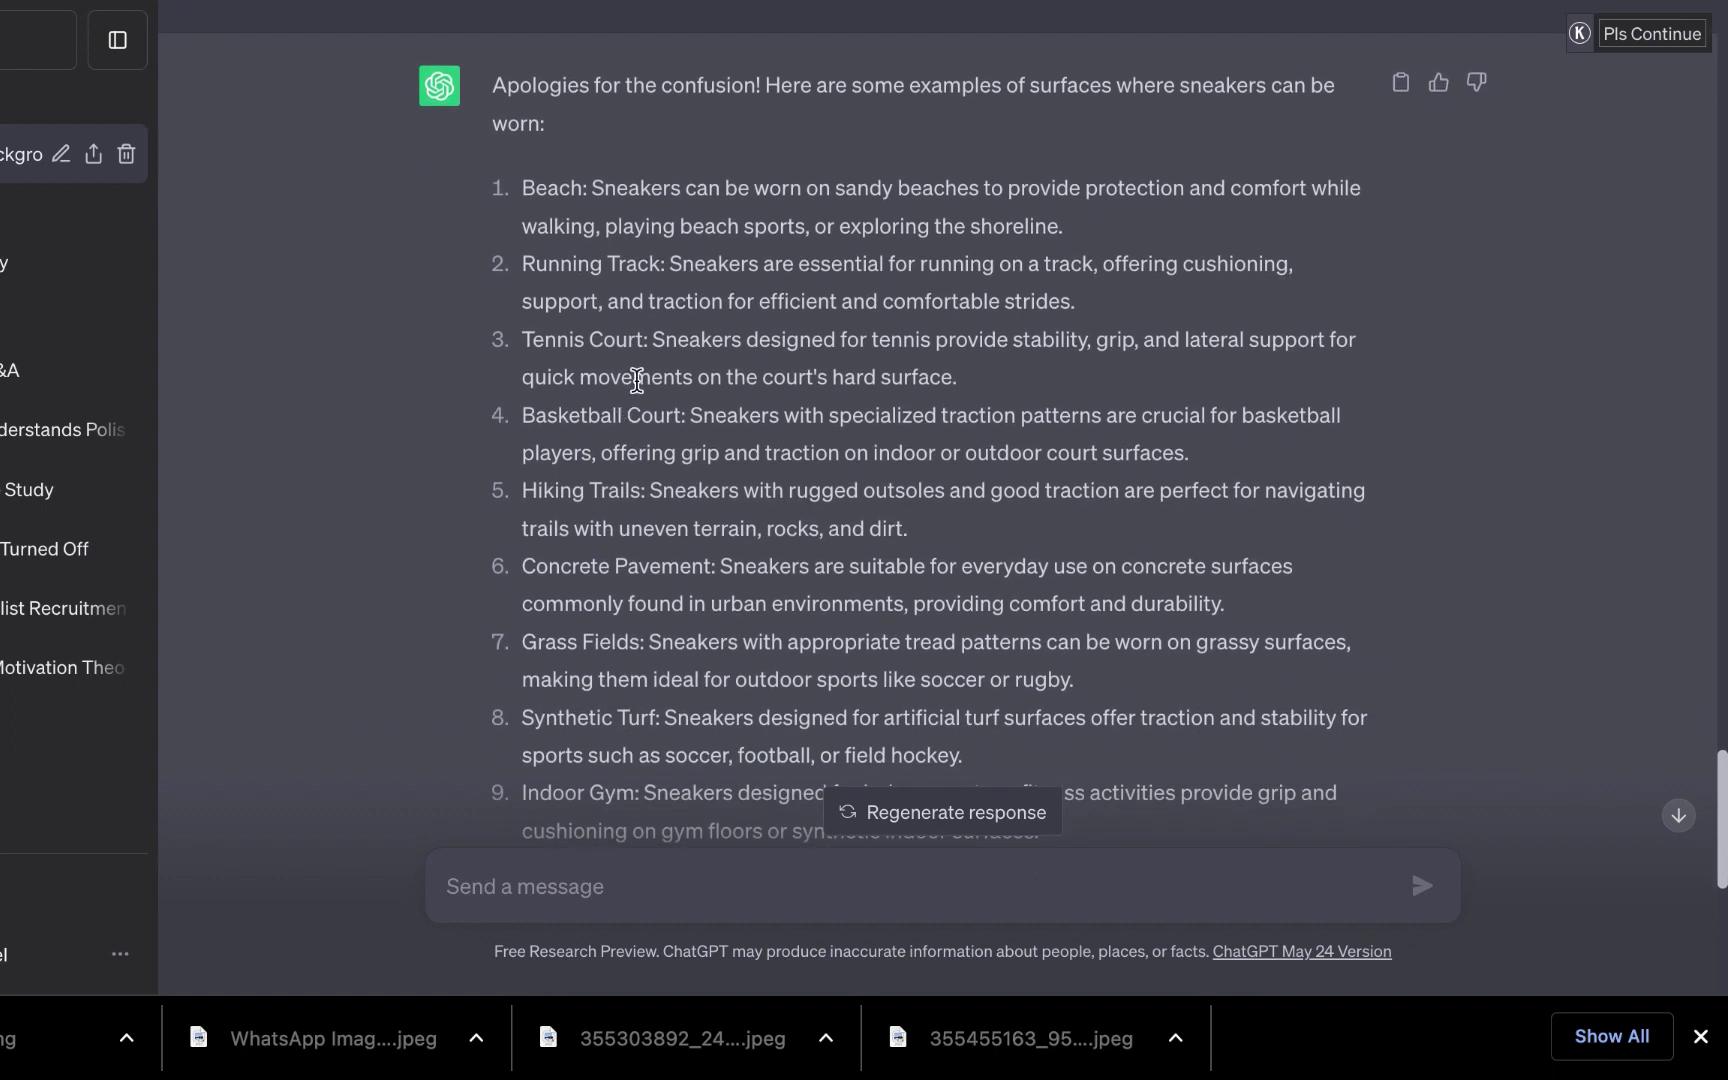
{"action": "scroll", "coordinate": [630, 440], "scroll_direction": "down", "scroll_amount": 1}
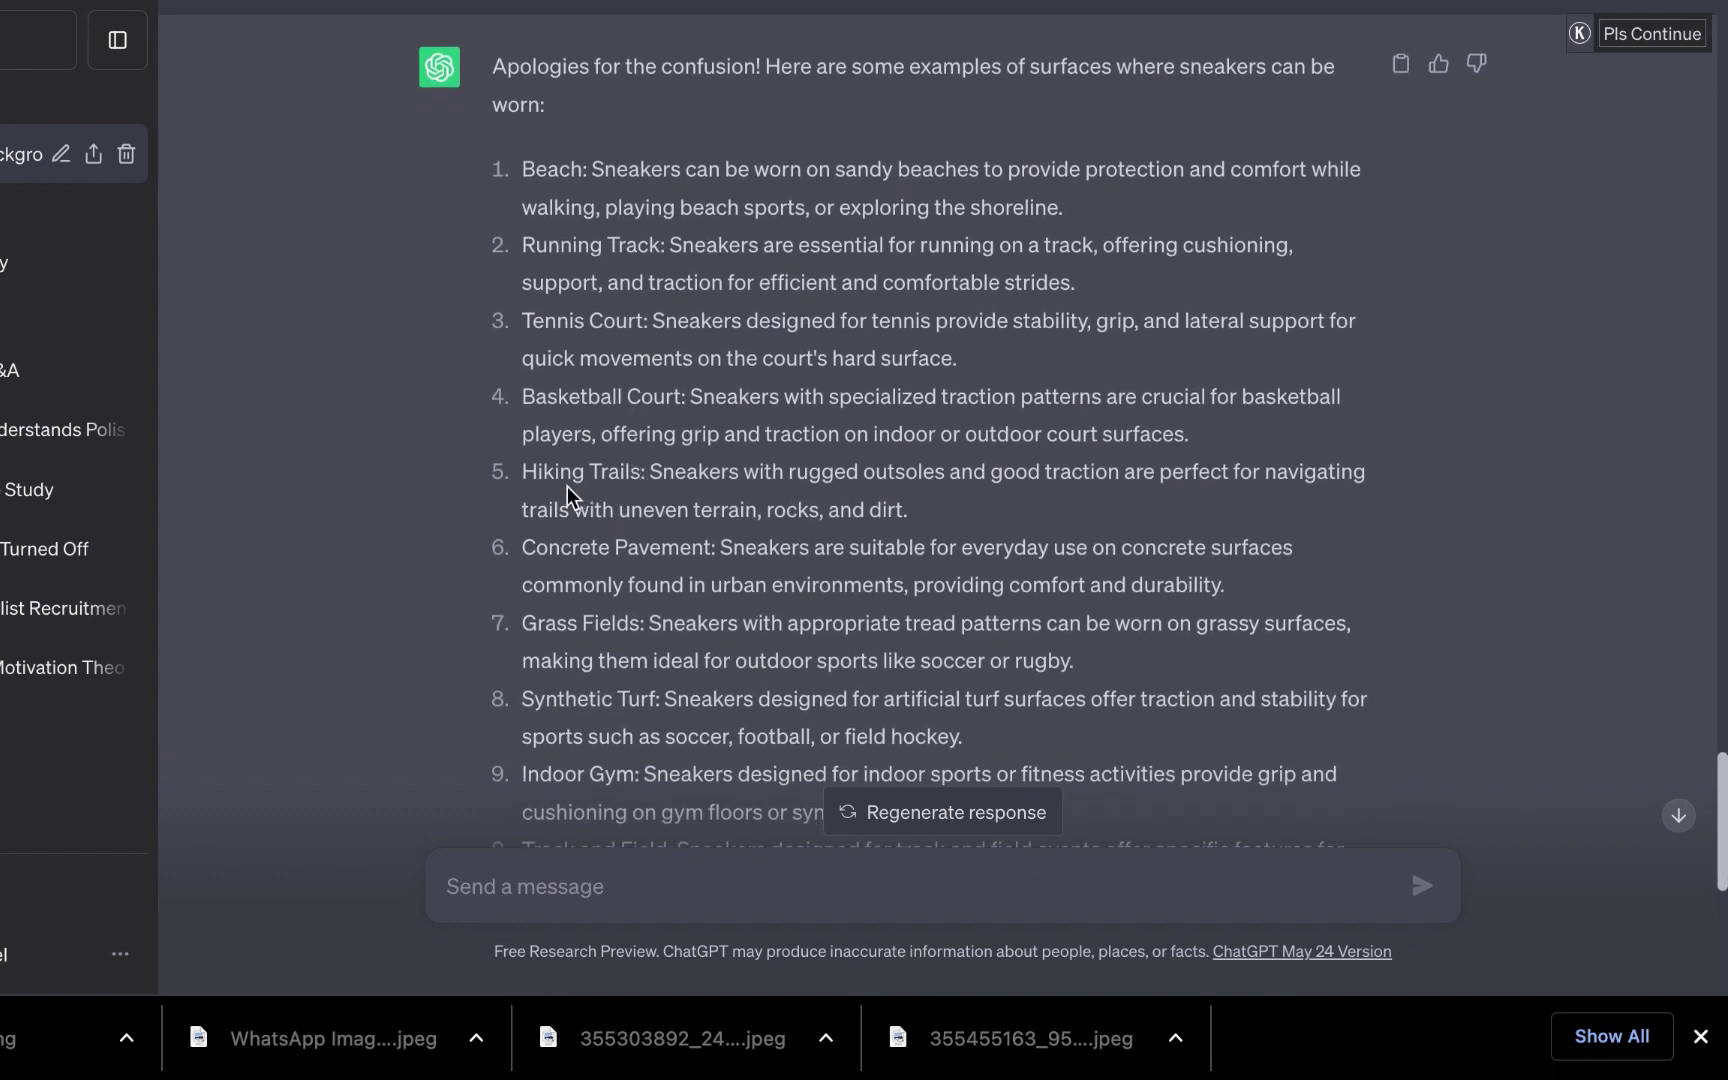
{"action": "scroll", "coordinate": [634, 472], "scroll_direction": "down", "scroll_amount": 1}
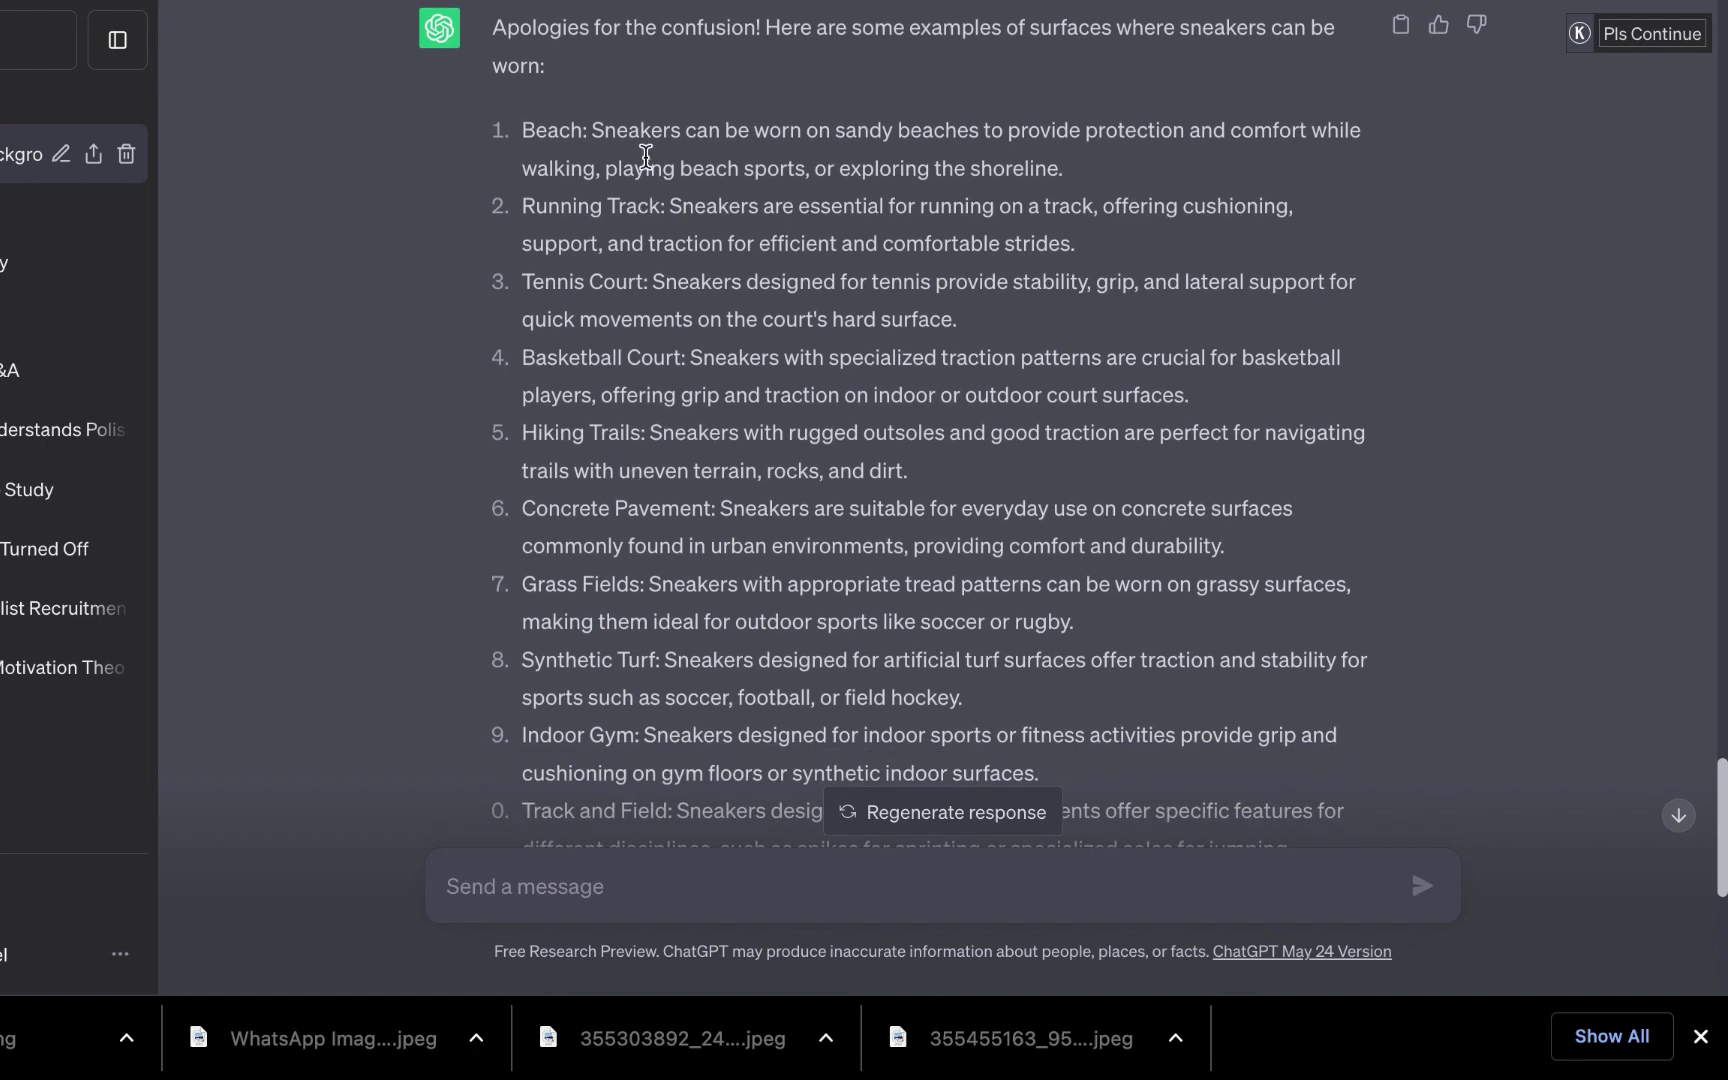
{"action": "left_click_drag", "start_coordinate": [522, 130], "coordinate": [683, 483]}
{"action": "scroll", "coordinate": [640, 578], "scroll_direction": "down", "scroll_amount": 1}
{"action": "scroll", "coordinate": [637, 572], "scroll_direction": "down", "scroll_amount": 1}
{"action": "scroll", "coordinate": [638, 572], "scroll_direction": "down", "scroll_amount": 1}
{"action": "scroll", "coordinate": [656, 605], "scroll_direction": "down", "scroll_amount": 4}
Show the fourth running-track variation, with the sneaker over a plain red track surface
{"action": "left_click", "coordinate": [683, 483]}
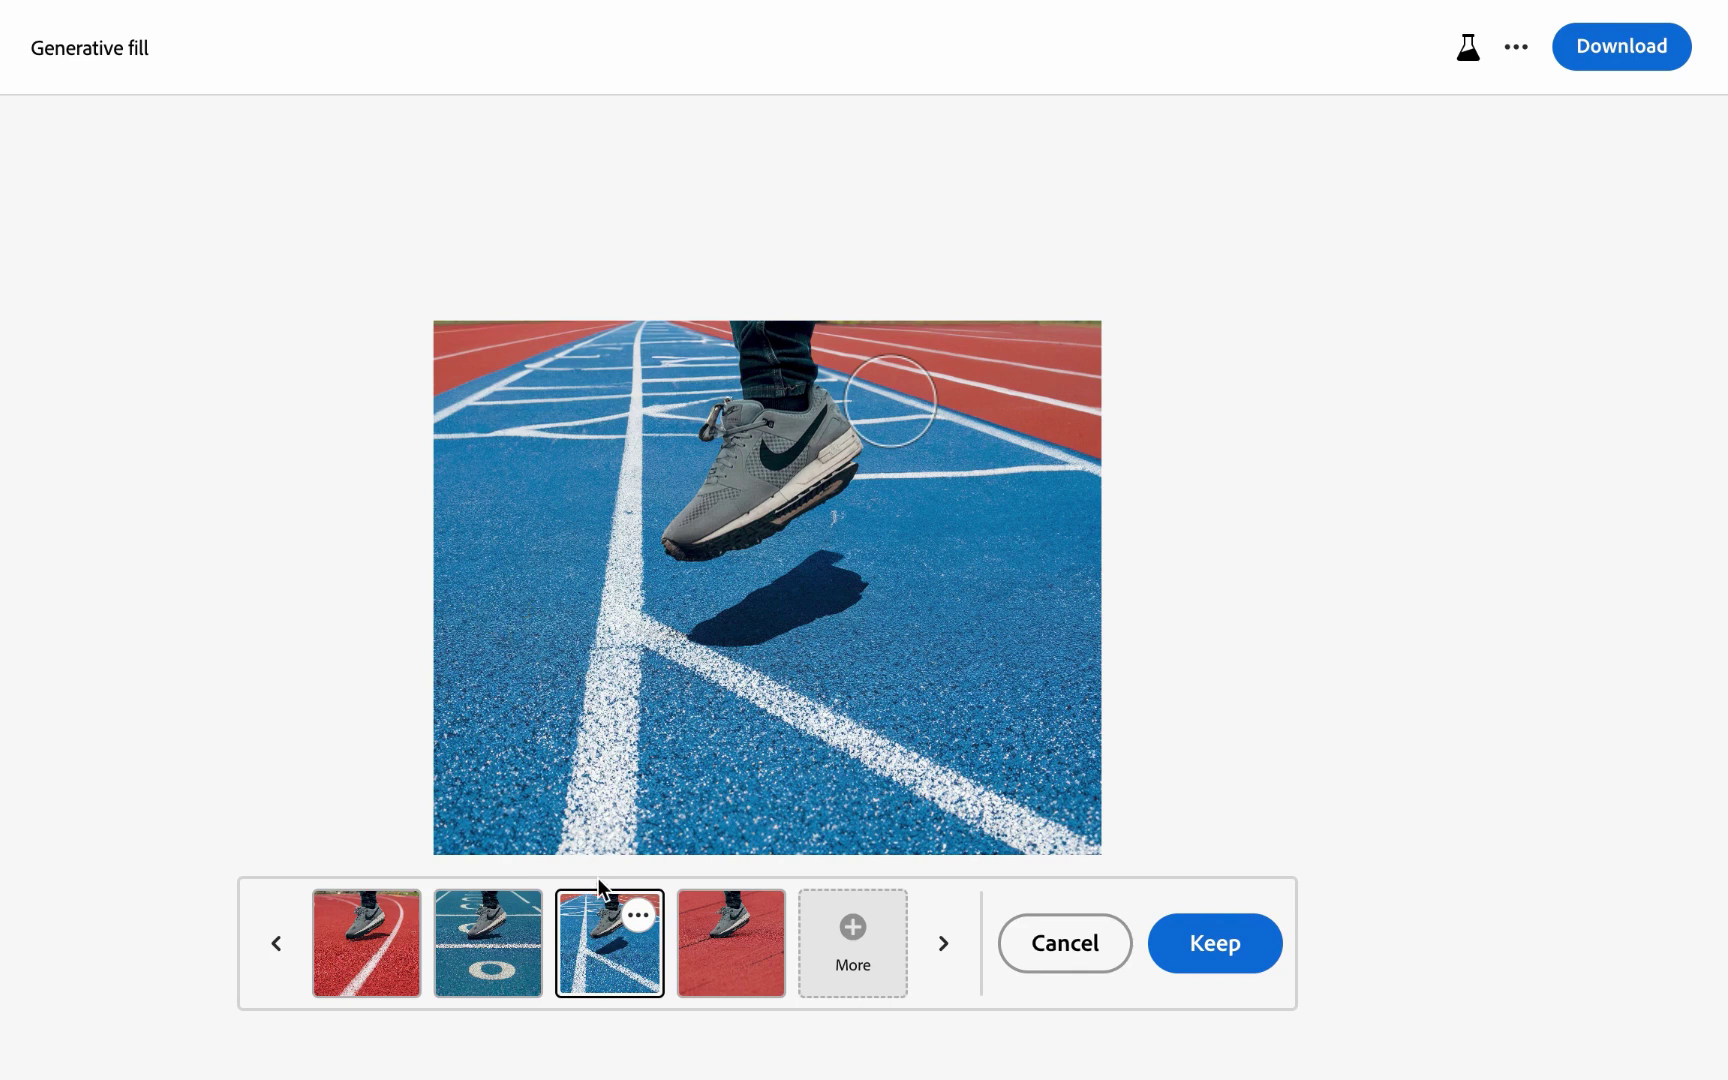
{"action": "left_click", "coordinate": [724, 940]}
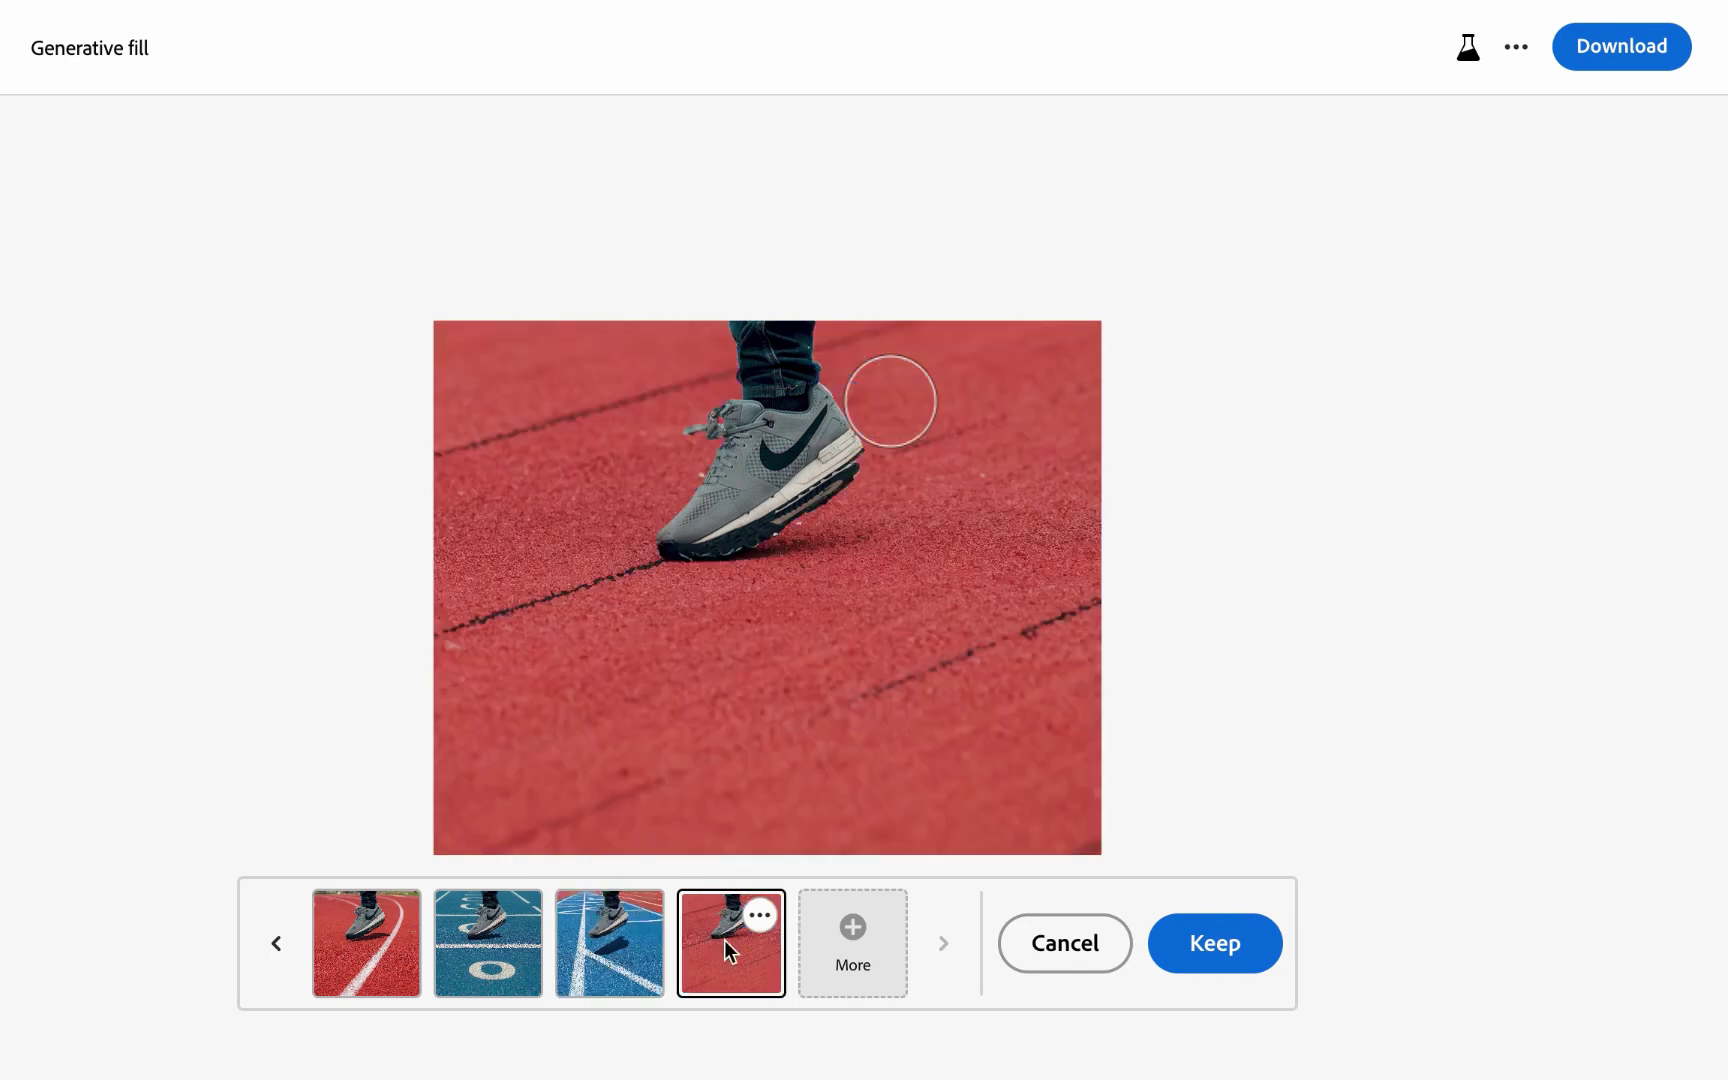